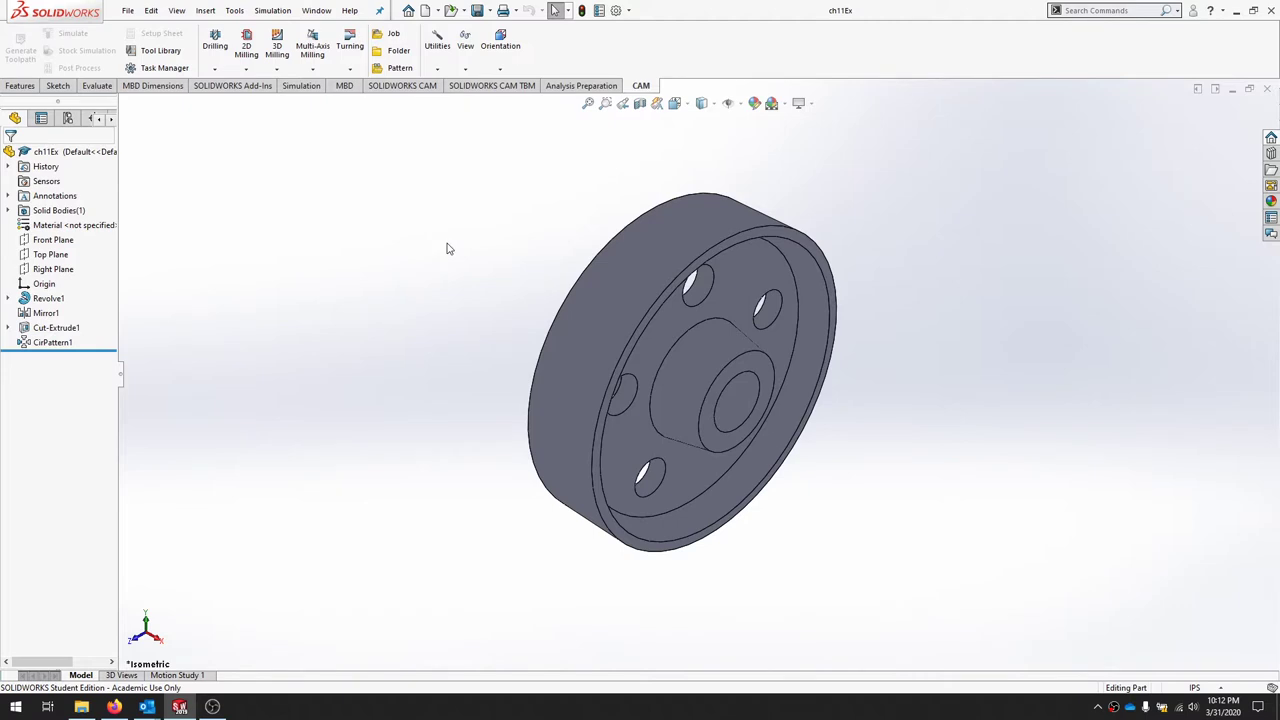
Create a drawing from the current part using the Tutorial "draw" template.
{"action": "left_click", "coordinate": [18, 86]}
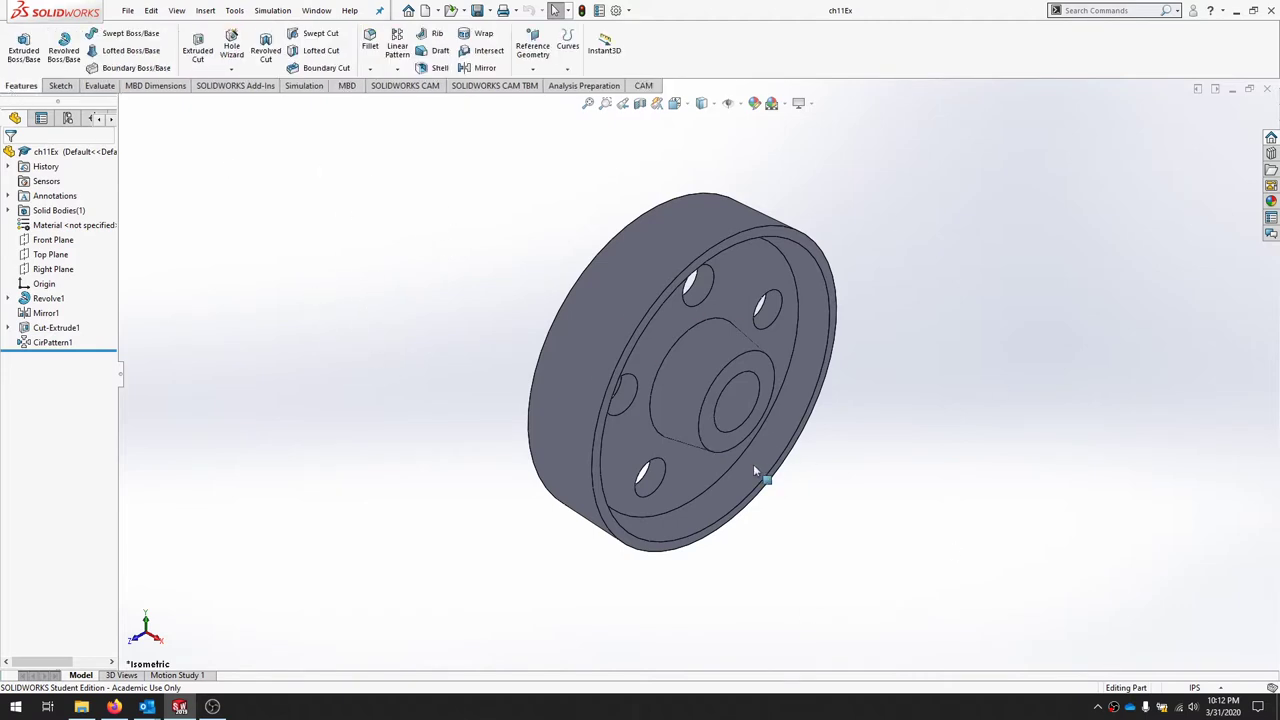
{"action": "left_click", "coordinate": [129, 11]}
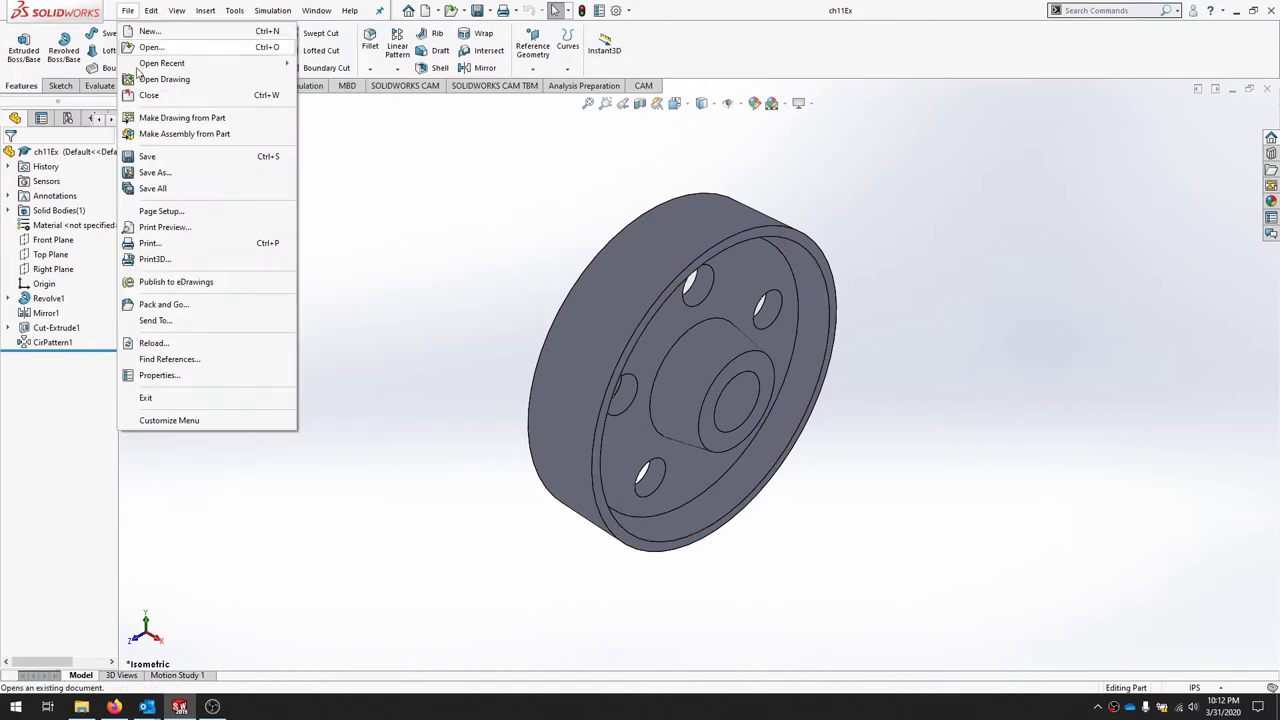
{"action": "left_click", "coordinate": [246, 120]}
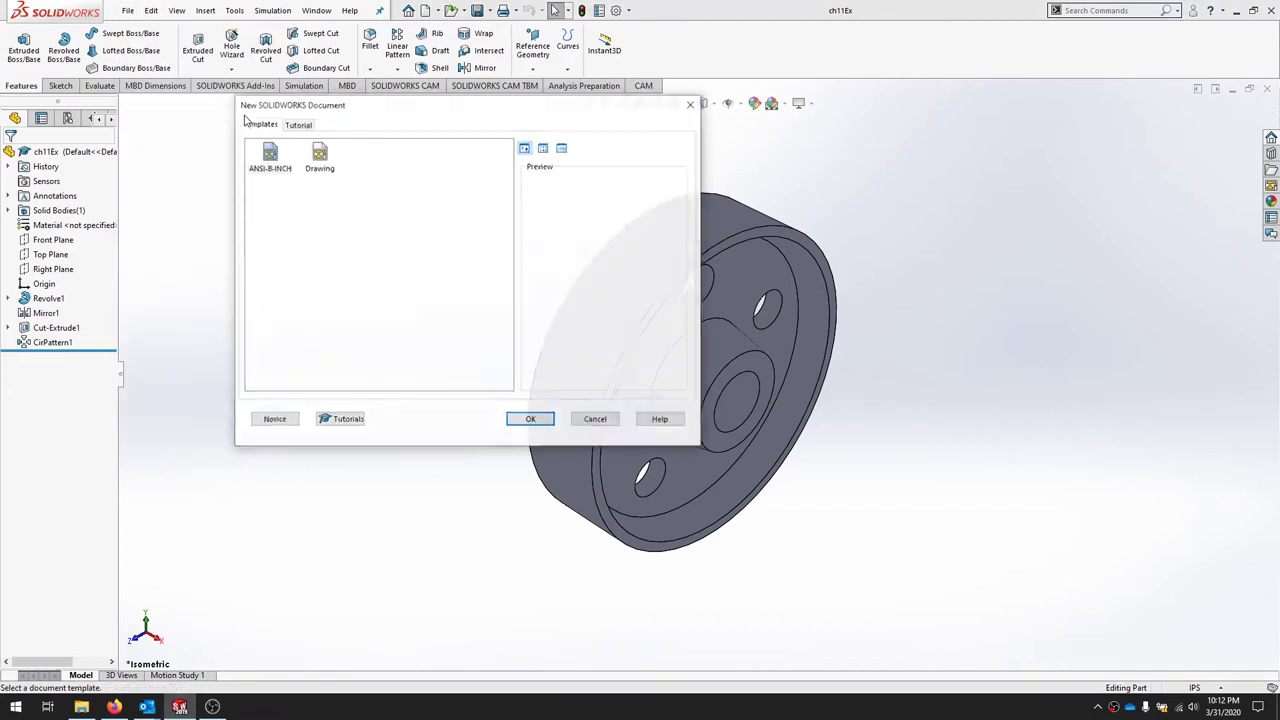
{"action": "left_click", "coordinate": [298, 124]}
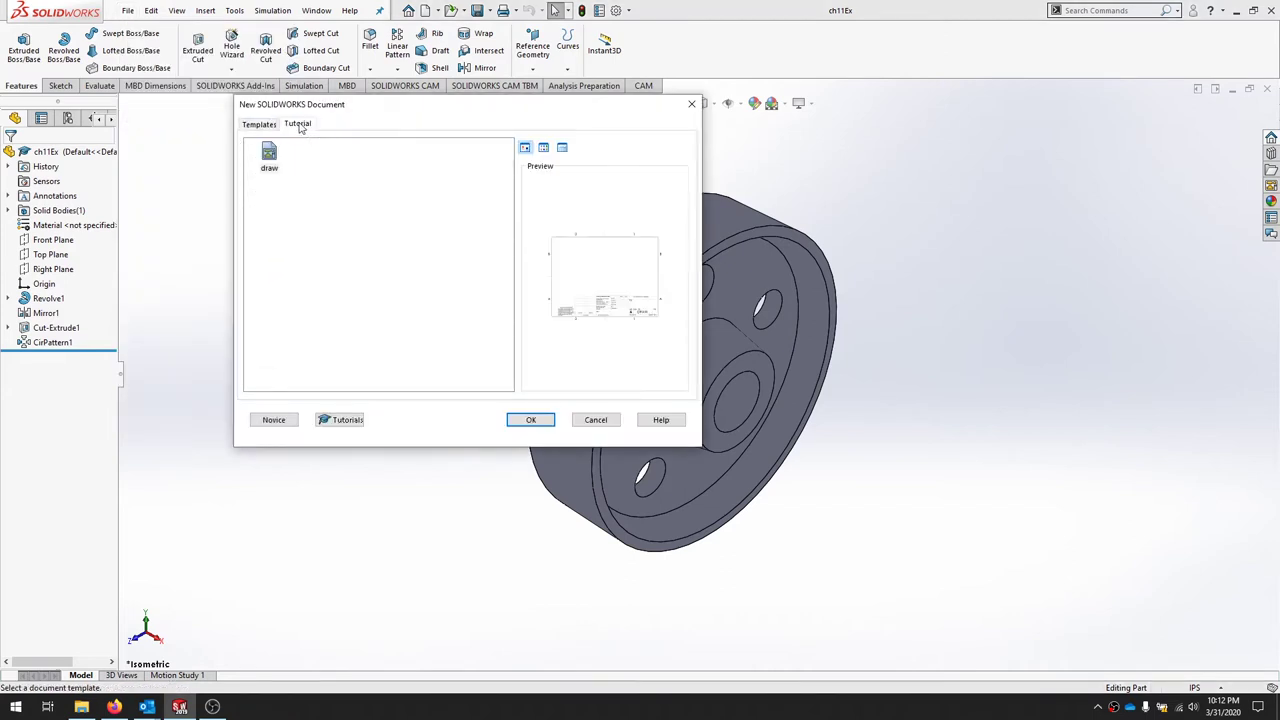
{"action": "left_click", "coordinate": [269, 158]}
{"action": "left_click", "coordinate": [531, 419]}
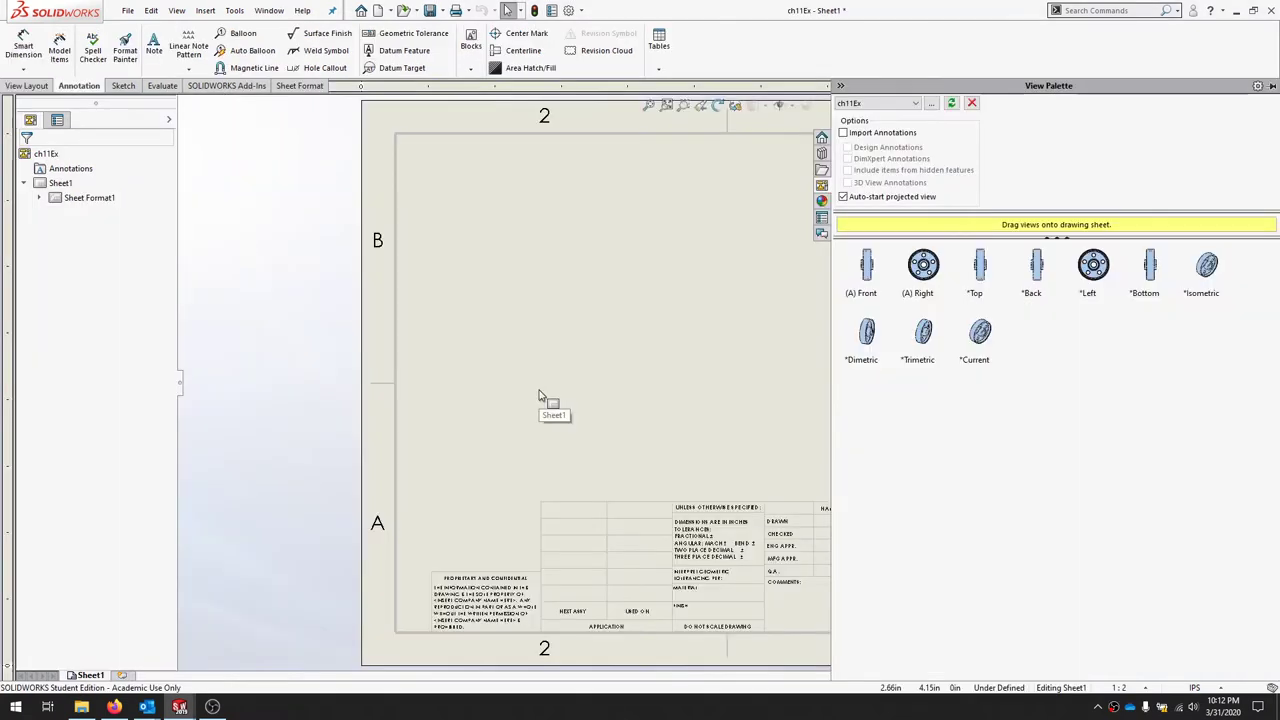
Set Sheet1's scale to 1:1 and its size to A (ANSI) Landscape, including non-standard formats in the size choices.
{"action": "right_click", "coordinate": [59, 186]}
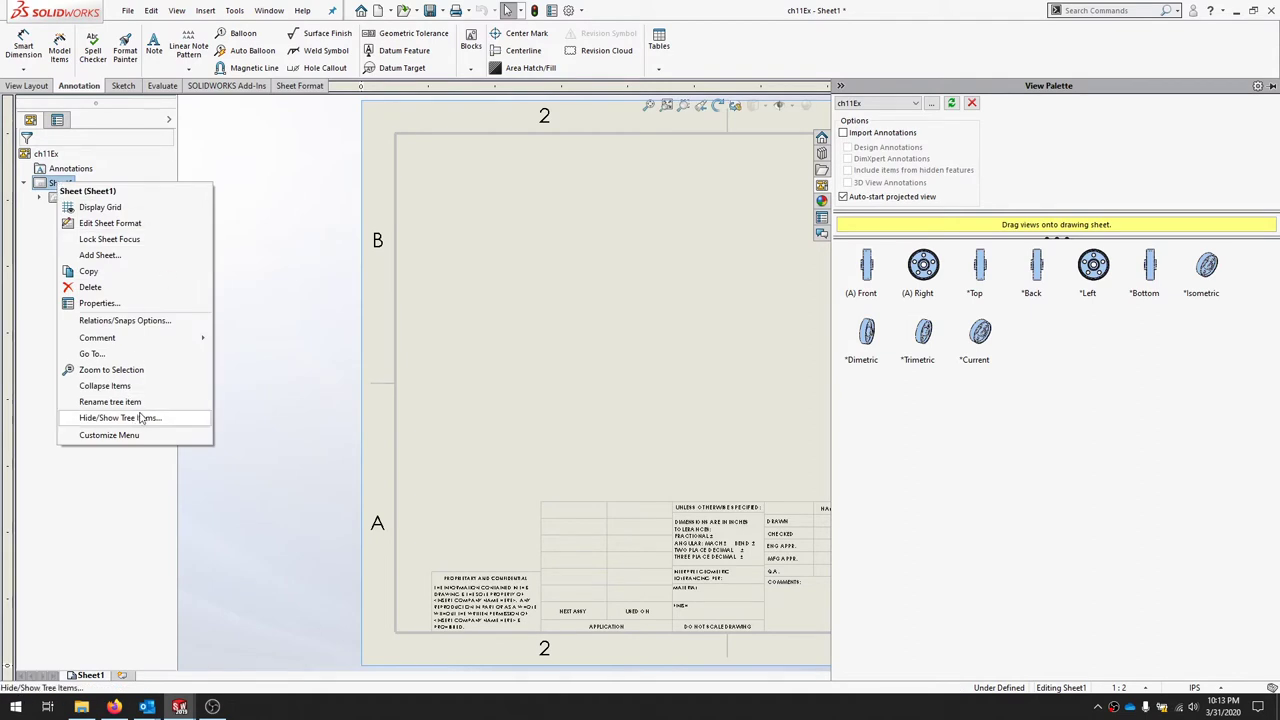
{"action": "left_click", "coordinate": [100, 302]}
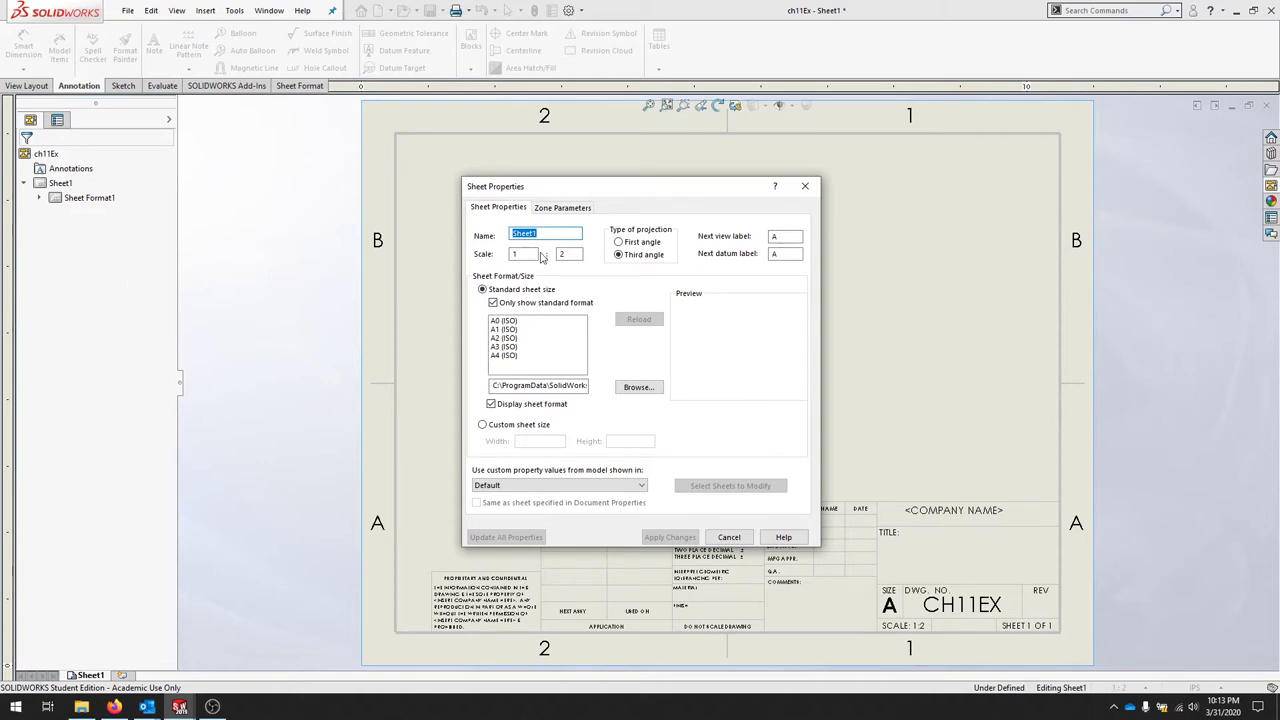
{"action": "left_click", "coordinate": [576, 254]}
{"action": "type", "text": "1"}
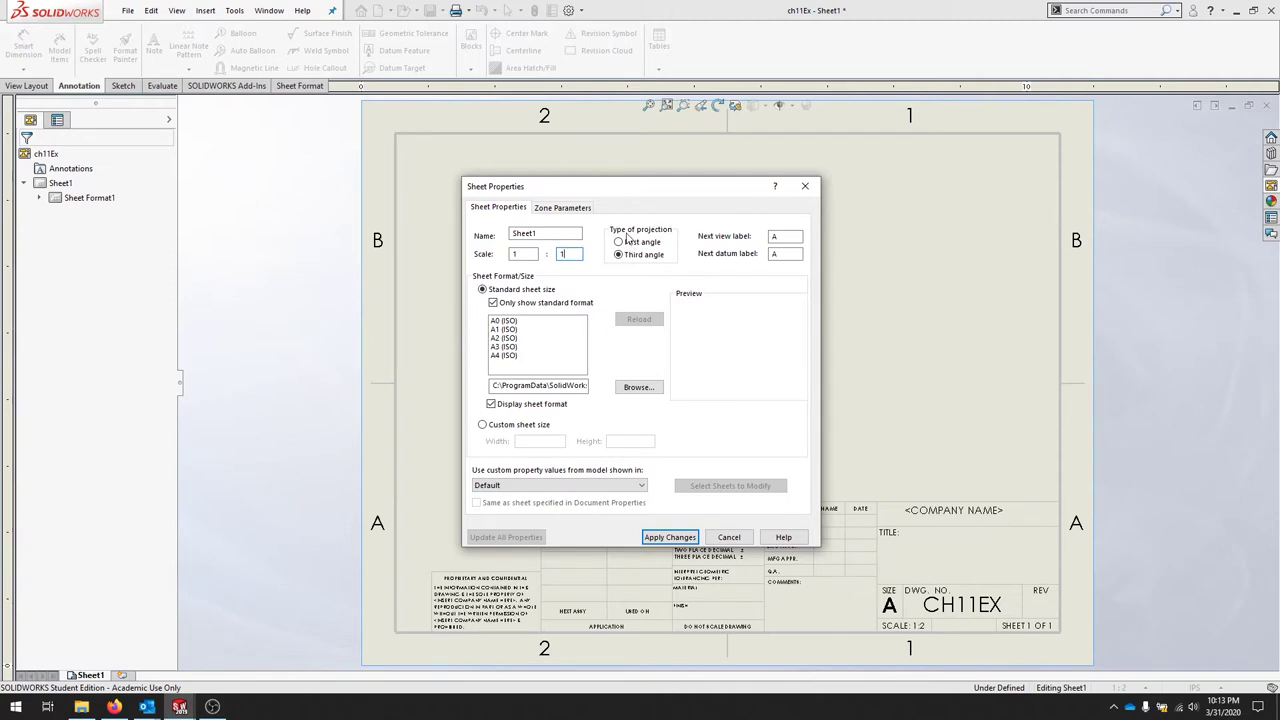
{"action": "left_click", "coordinate": [493, 303]}
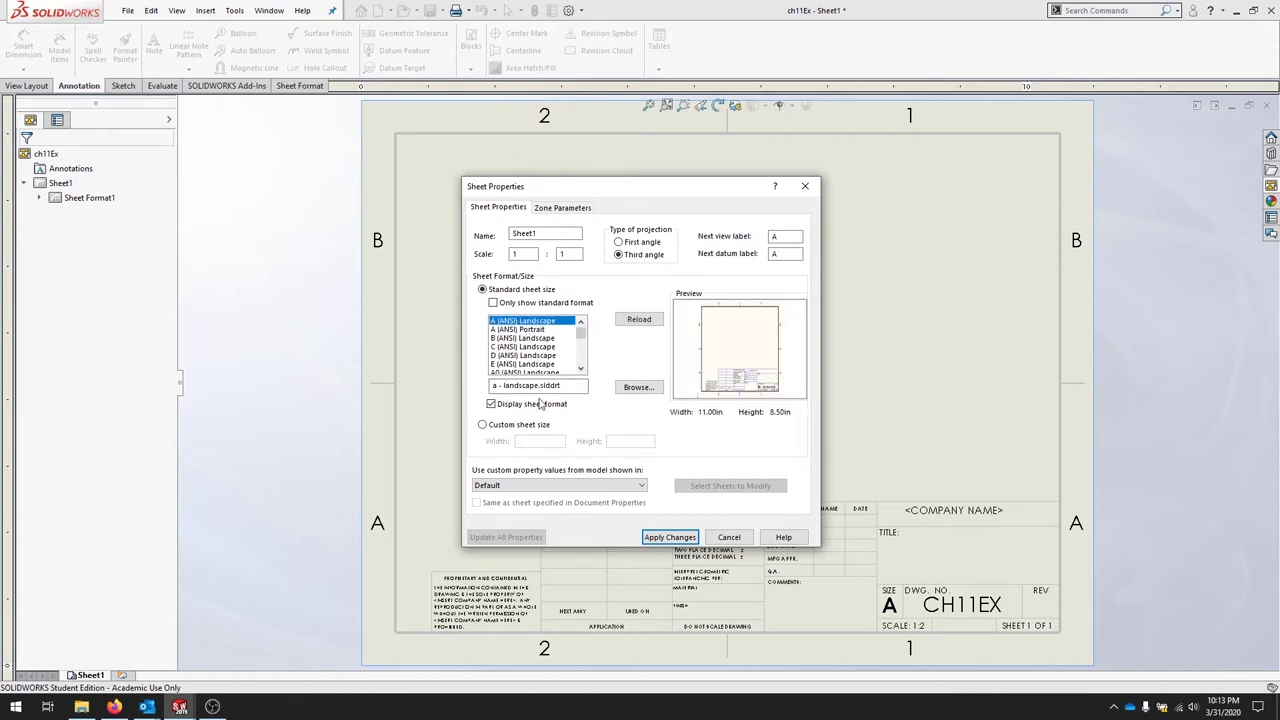
{"action": "left_click", "coordinate": [683, 539]}
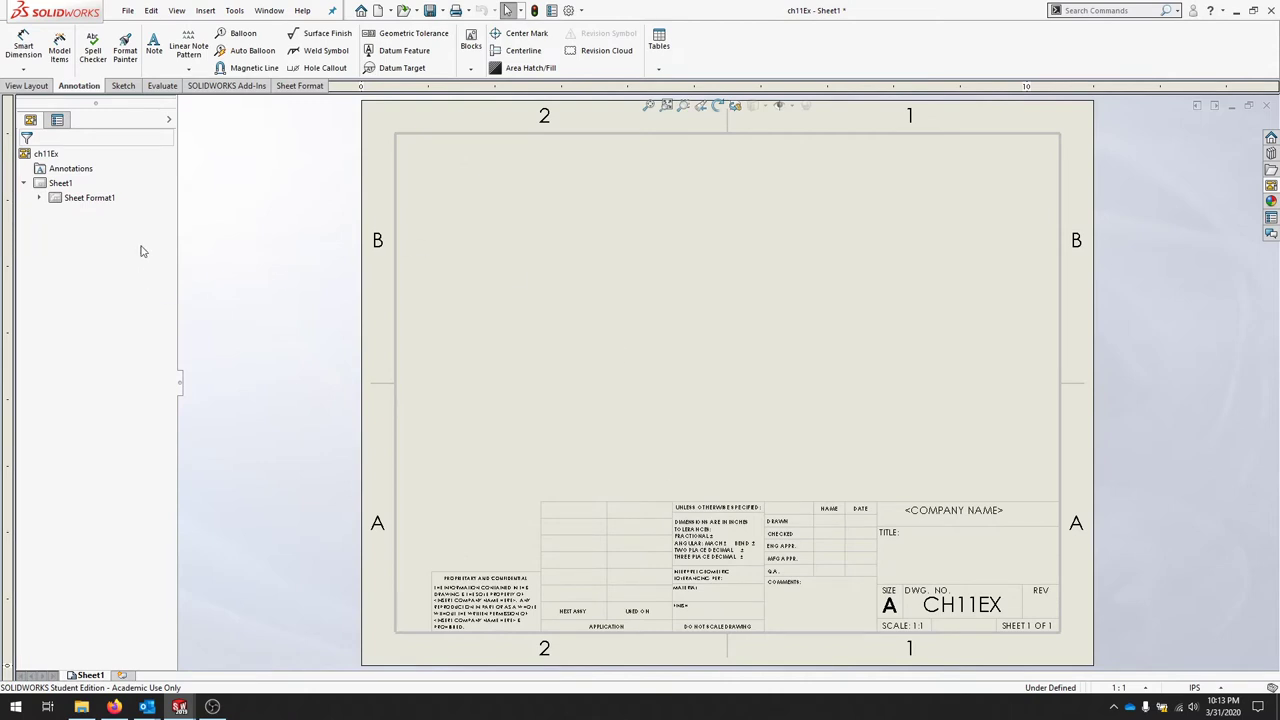
Edit the sheet format and delete all of its existing border, title block lines and text.
{"action": "right_click", "coordinate": [657, 285]}
{"action": "left_click", "coordinate": [738, 372]}
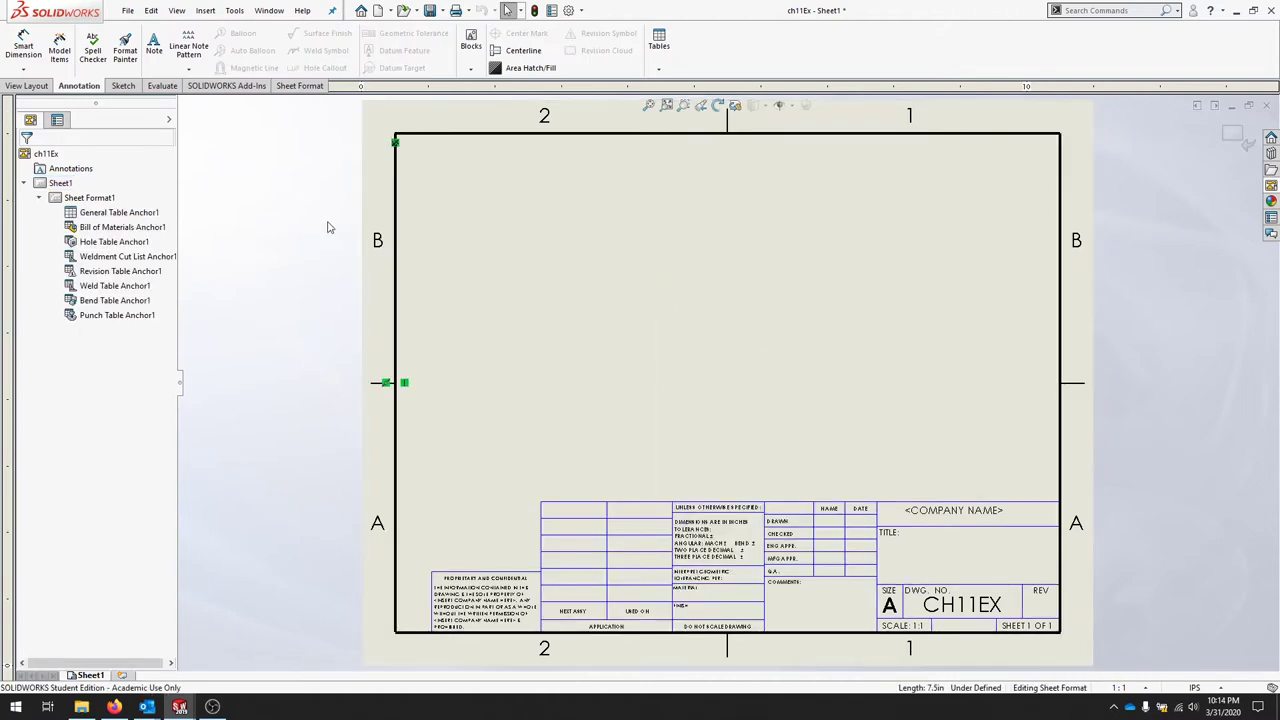
{"action": "key", "text": "ctrl+a"}
{"action": "key", "text": "n"}
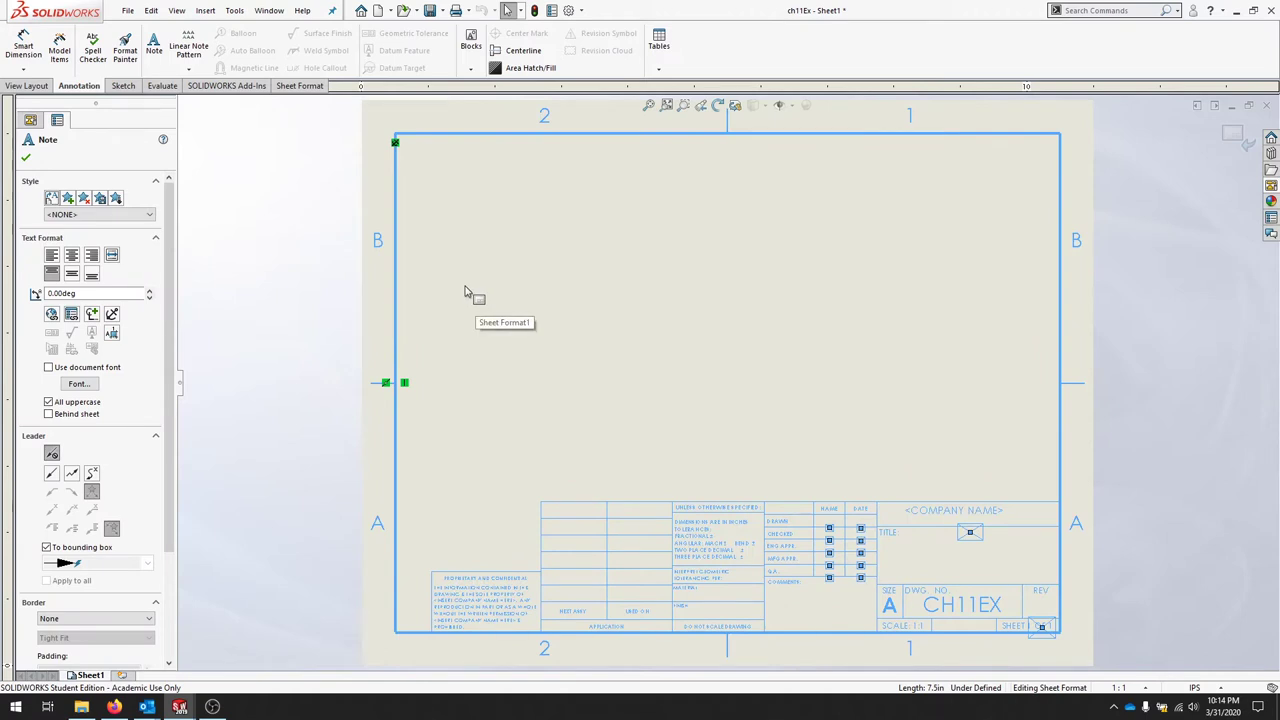
{"action": "key", "text": "Delete"}
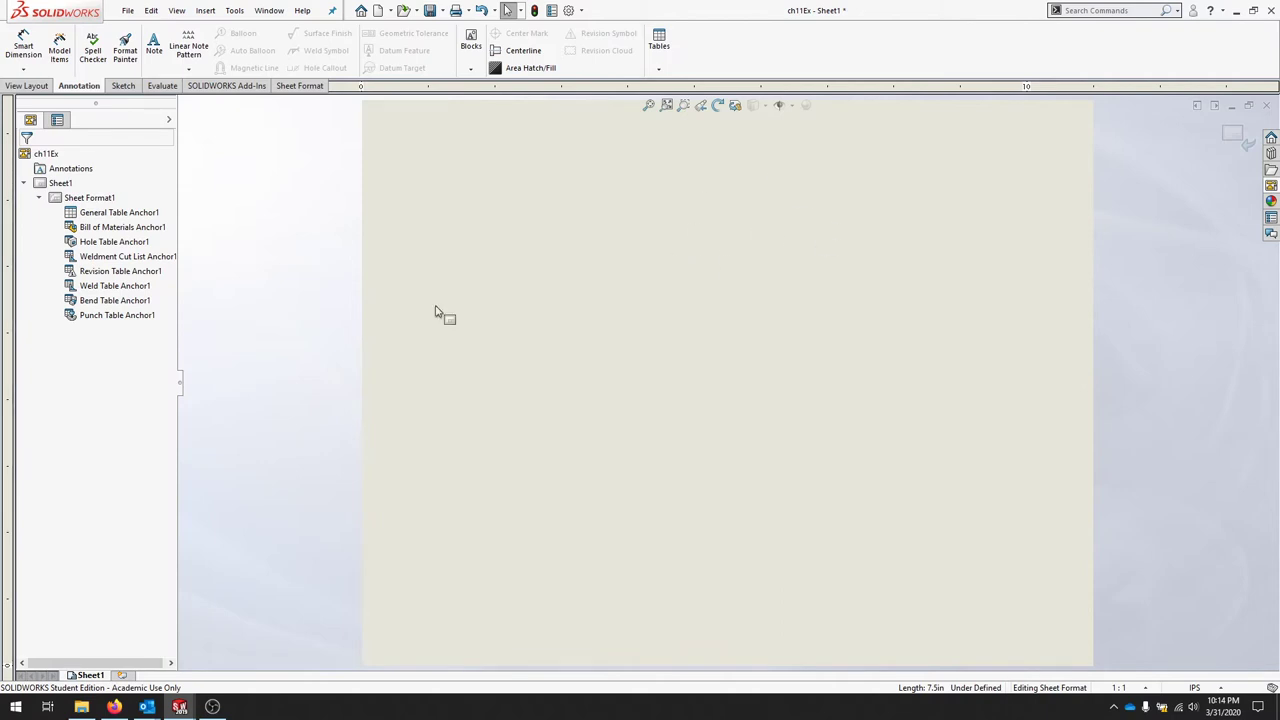
Sketch a corner rectangle about 10.27 in wide and 7.73 in high just inside the sheet edges as the border.
{"action": "left_click", "coordinate": [361, 241]}
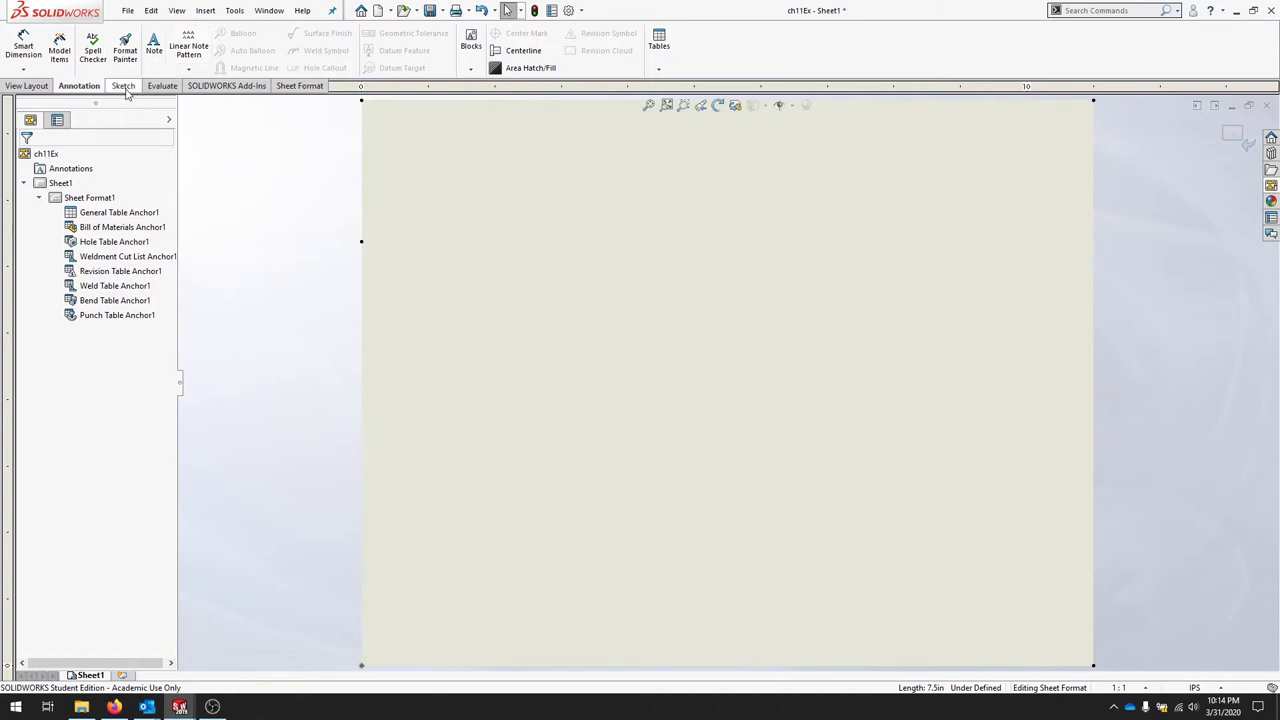
{"action": "left_click", "coordinate": [122, 85]}
{"action": "left_click", "coordinate": [56, 54]}
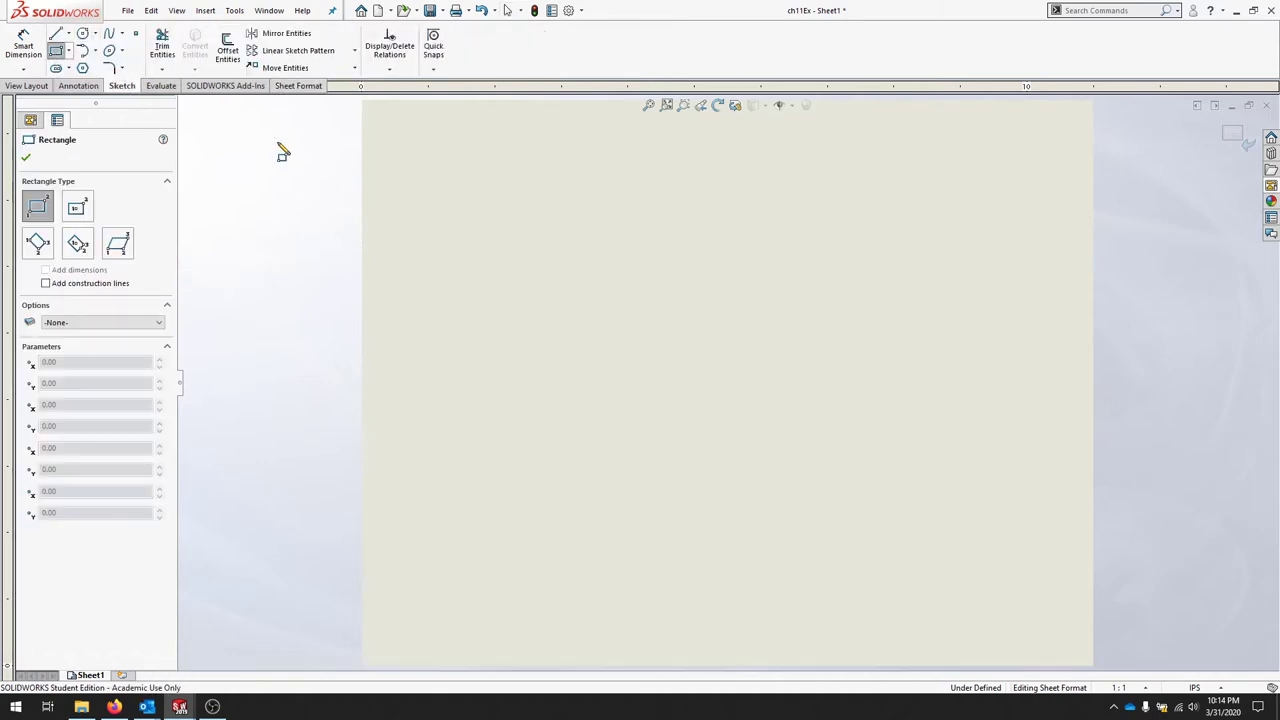
{"action": "left_click", "coordinate": [385, 129]}
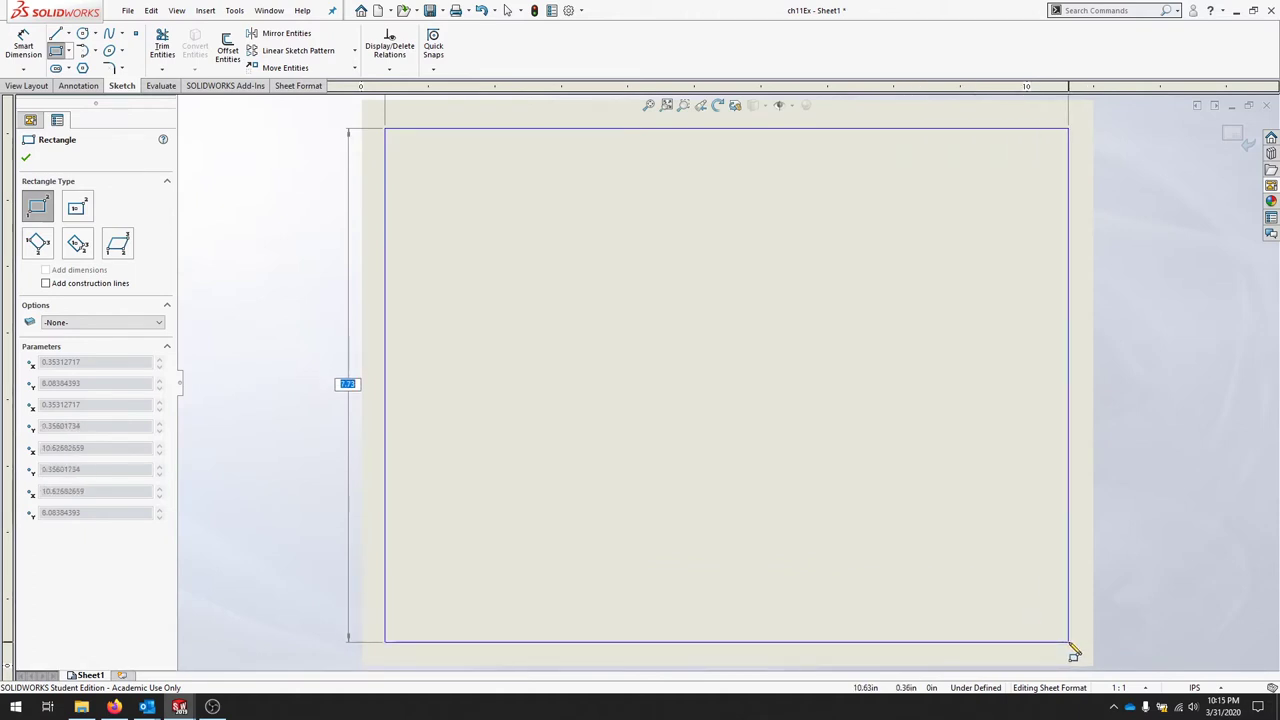
{"action": "left_click", "coordinate": [1069, 642]}
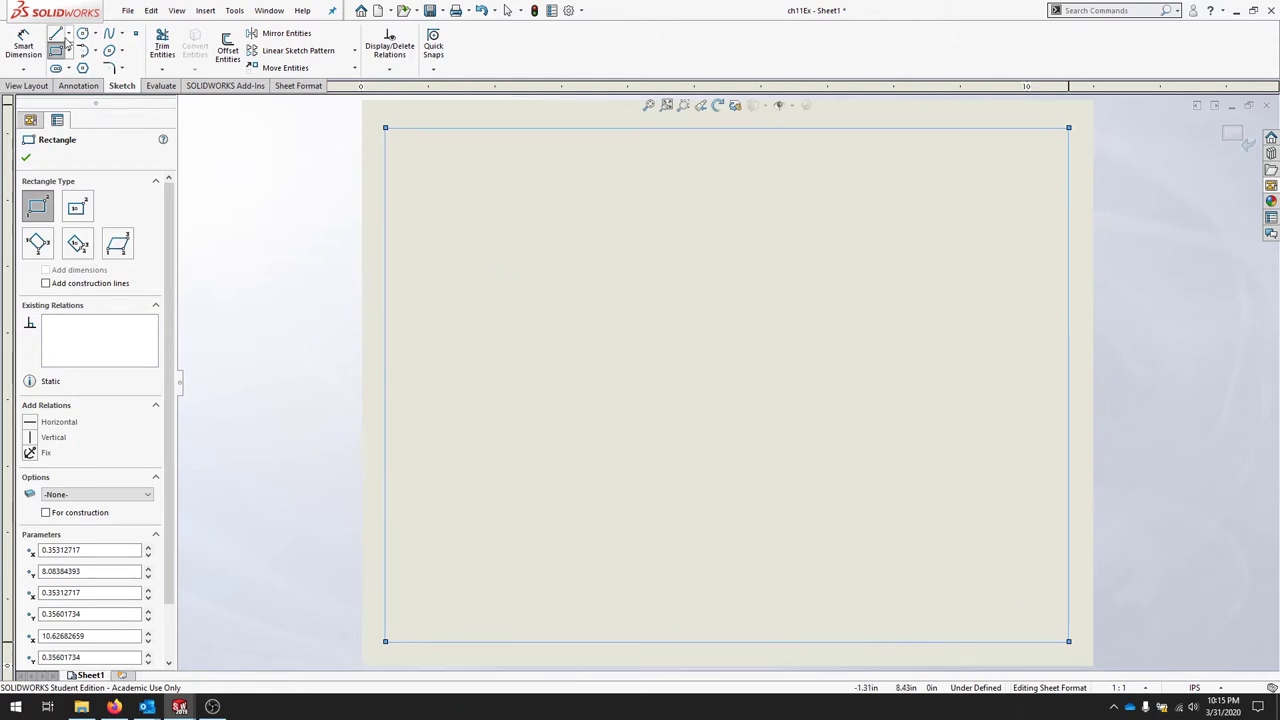
Sketch a horizontal line across the full border width near its lower edge to form the title block strip.
{"action": "left_click", "coordinate": [56, 33]}
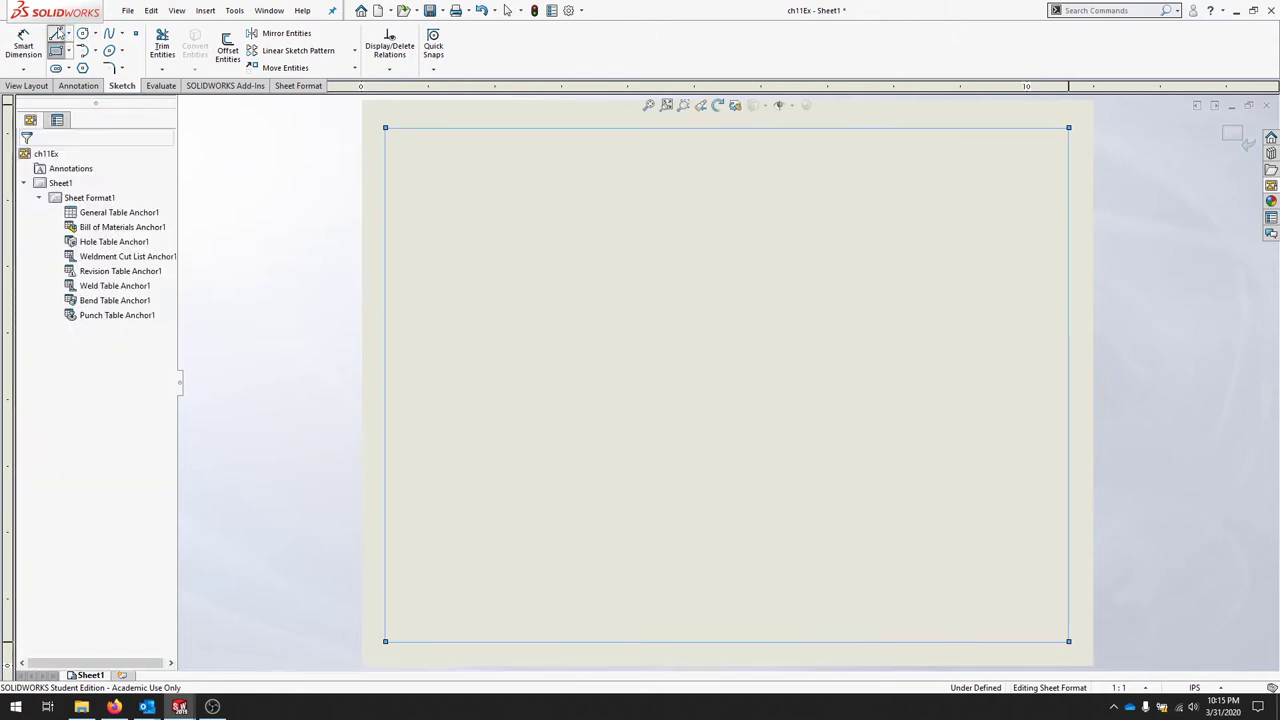
{"action": "left_click", "coordinate": [390, 548]}
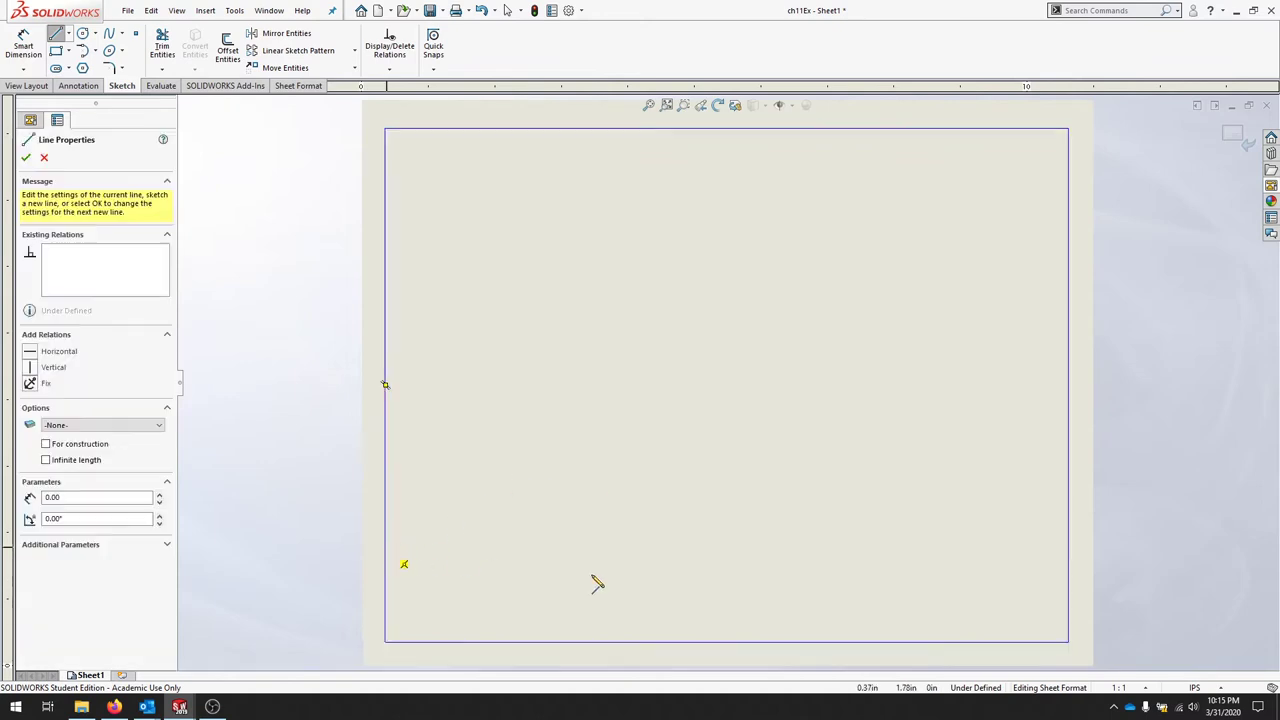
{"action": "left_click", "coordinate": [1068, 547]}
{"action": "key", "text": "Escape"}
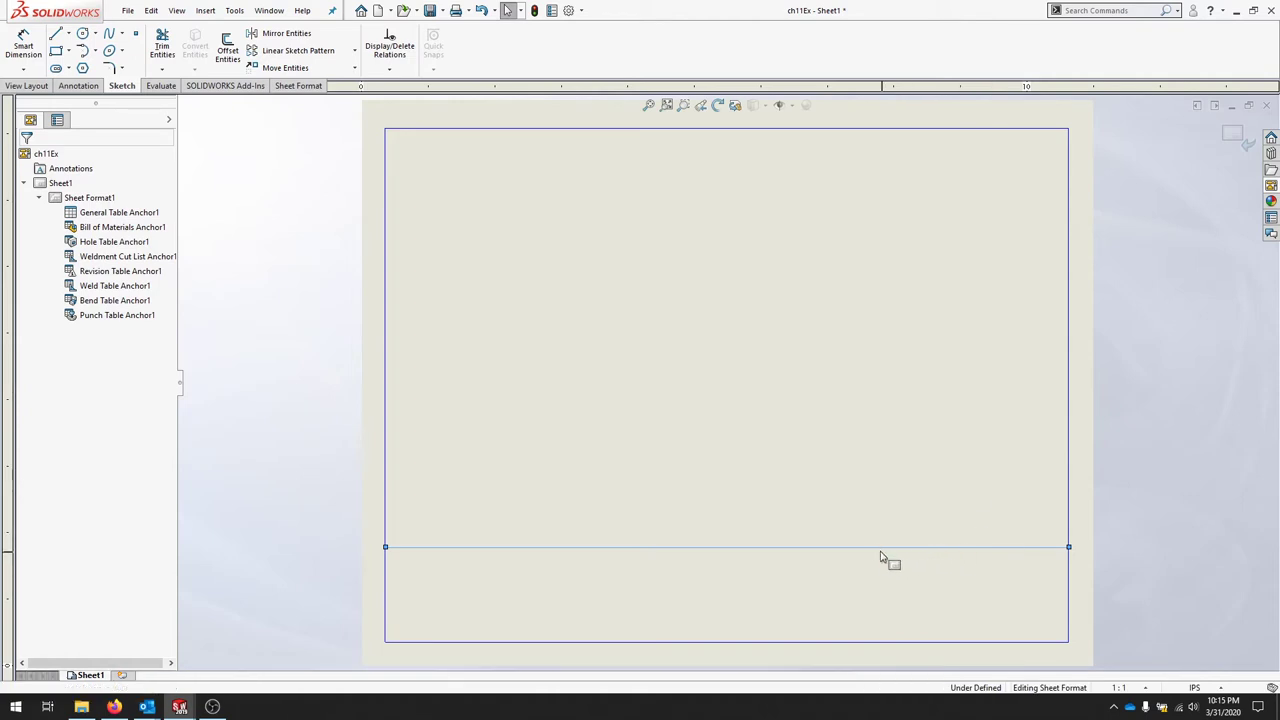
Sketch two vertical divider lines through the right part of the title block strip, down to the border's lower edge.
{"action": "key", "text": "l"}
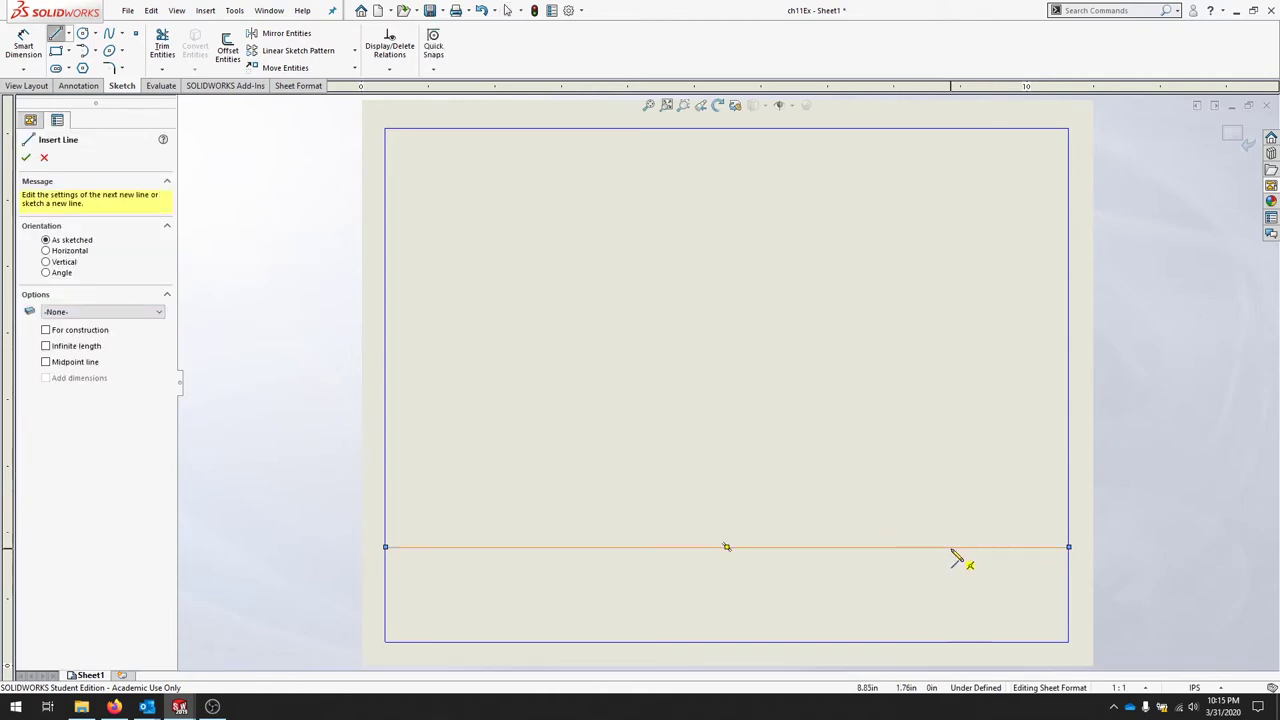
{"action": "left_click", "coordinate": [954, 547]}
{"action": "left_click", "coordinate": [950, 641]}
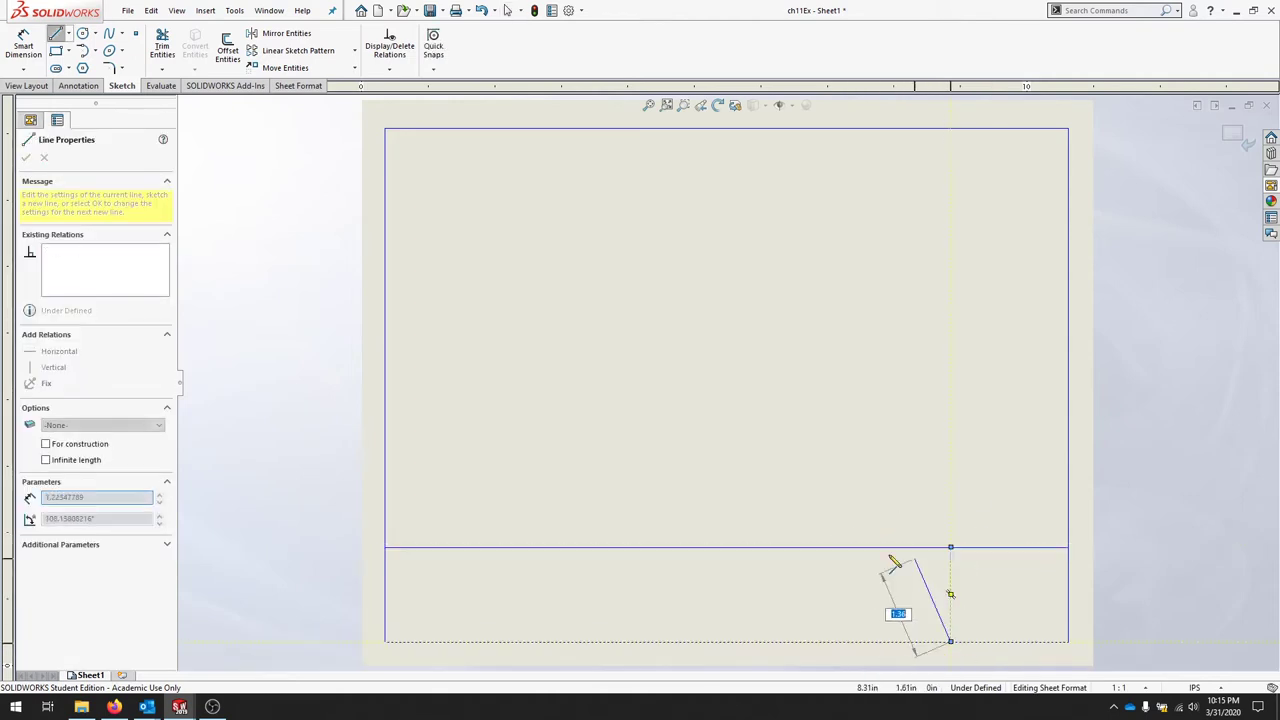
{"action": "key", "text": "Escape"}
{"action": "key", "text": "l"}
{"action": "left_click", "coordinate": [854, 547]}
{"action": "left_click", "coordinate": [854, 641]}
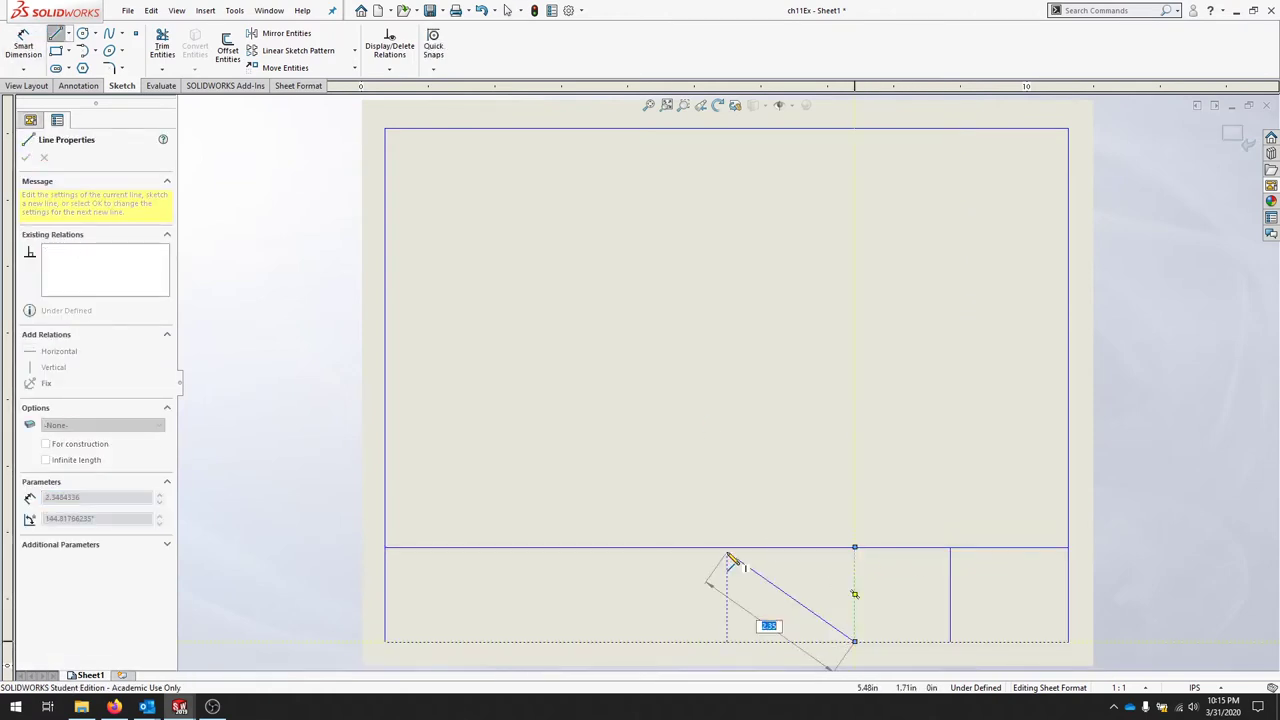
{"action": "key", "text": "Escape"}
Split the title block strip into two rows with a full-width horizontal line and add a vertical divider in the upper row.
{"action": "key", "text": "l"}
{"action": "left_click", "coordinate": [385, 594]}
{"action": "left_click", "coordinate": [1068, 594]}
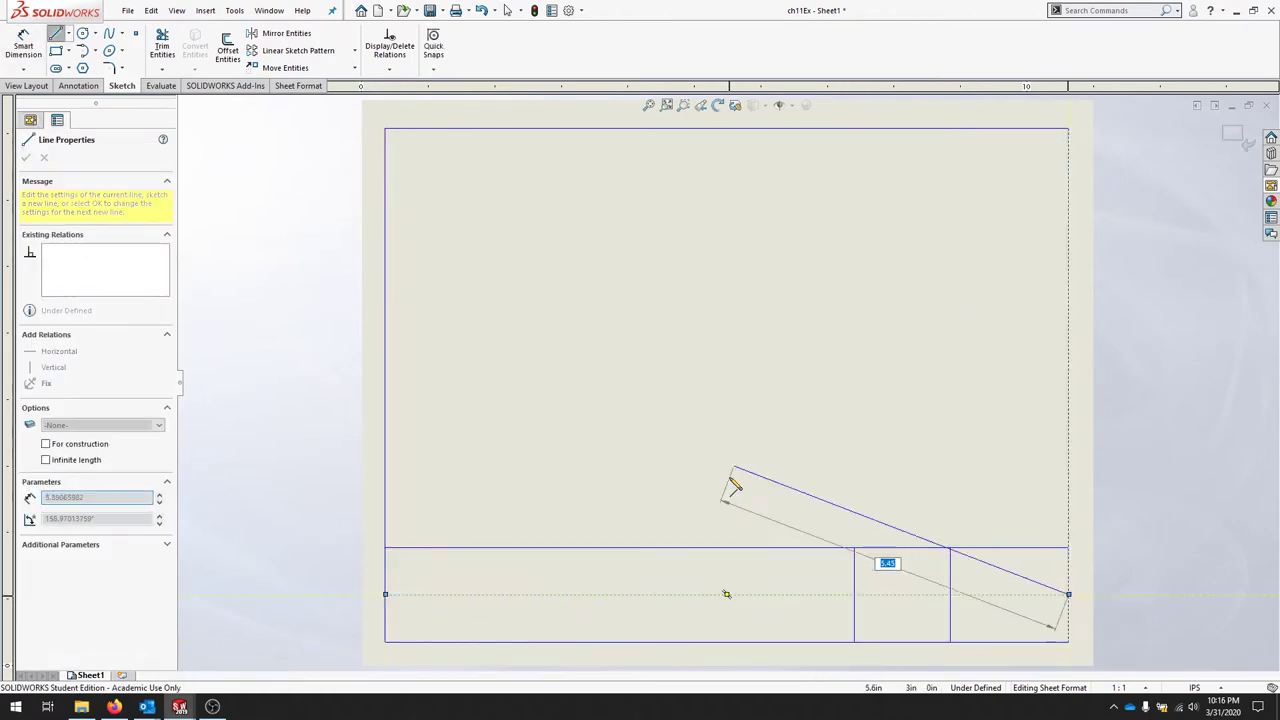
{"action": "key", "text": "Escape"}
{"action": "key", "text": "l"}
{"action": "left_click", "coordinate": [630, 547]}
{"action": "left_click", "coordinate": [630, 594]}
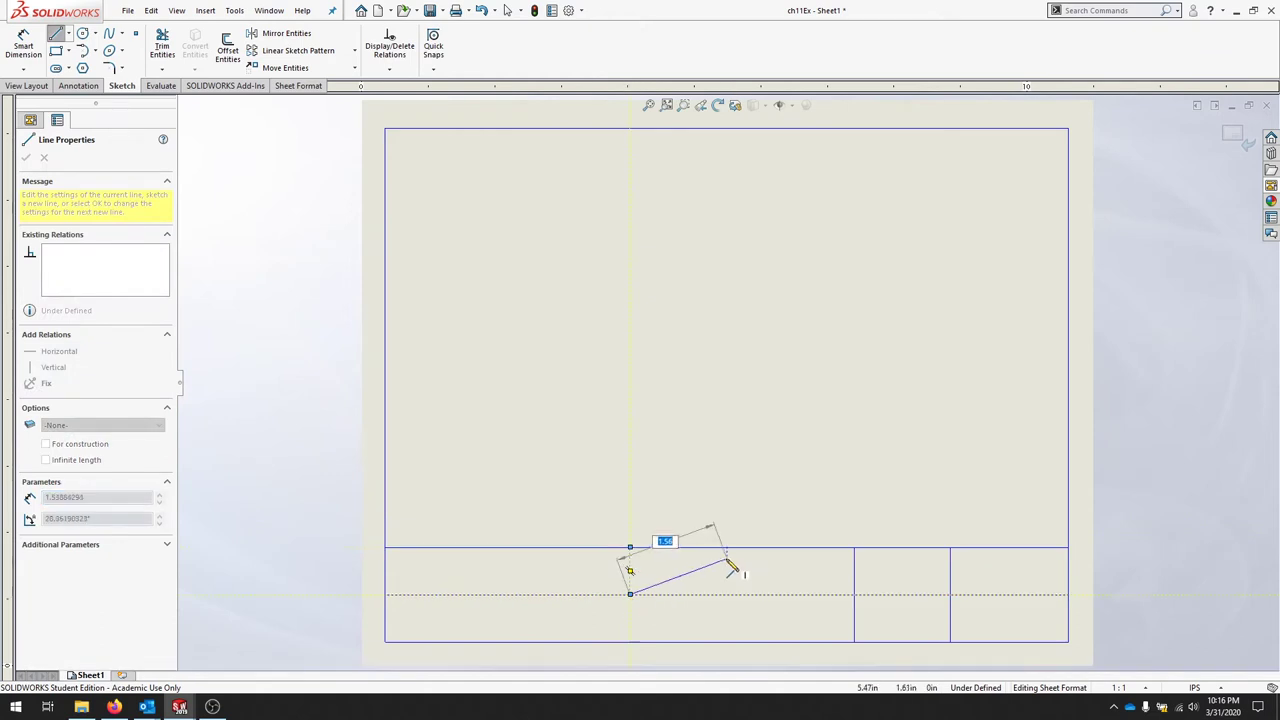
{"action": "key", "text": "Escape"}
Sketch four vertical divider lines in the lower title block row, left of the two full-height dividers.
{"action": "key", "text": "l"}
{"action": "left_click", "coordinate": [767, 594]}
{"action": "double_click", "coordinate": [767, 641]}
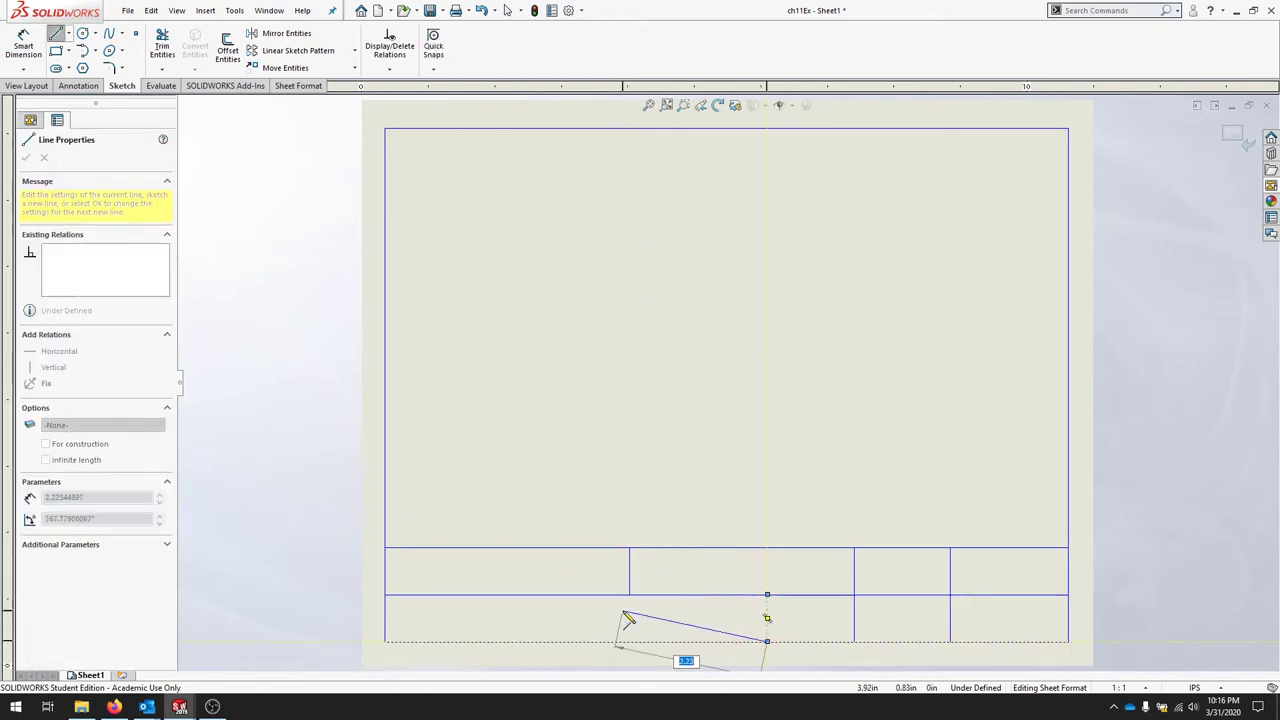
{"action": "left_click", "coordinate": [649, 595]}
{"action": "double_click", "coordinate": [649, 641]}
{"action": "left_click", "coordinate": [541, 595]}
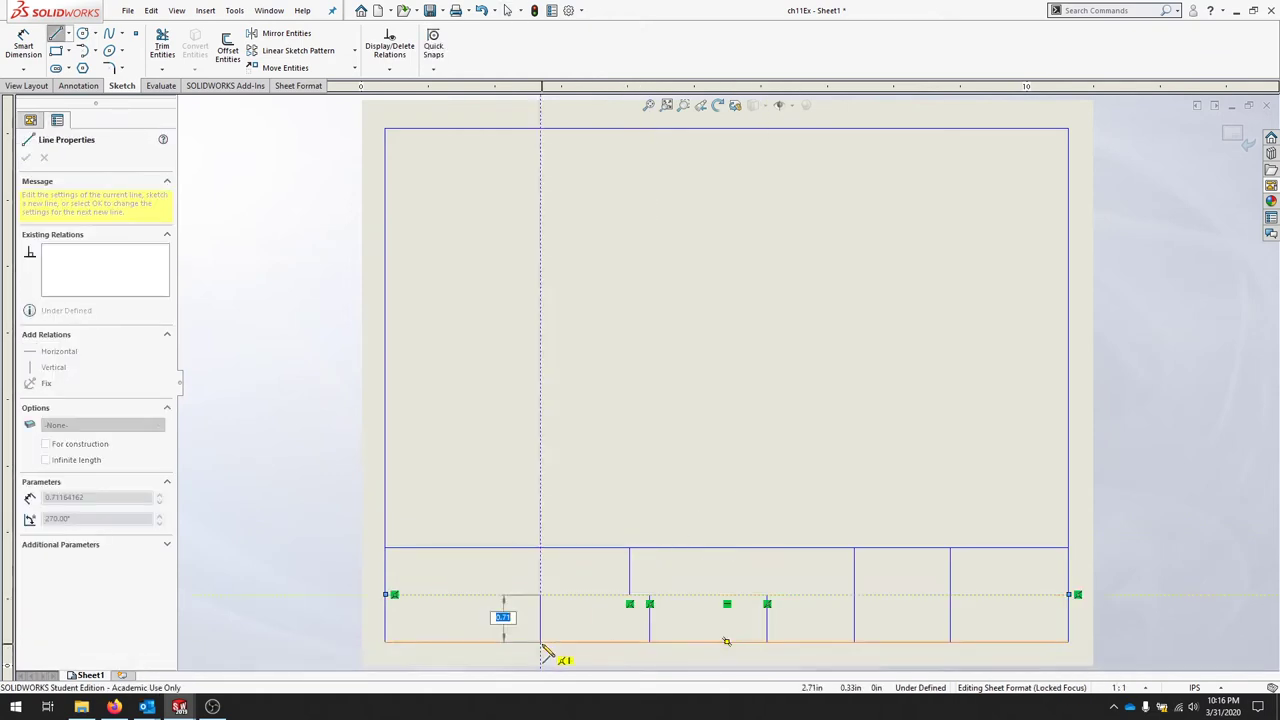
{"action": "left_click", "coordinate": [541, 641]}
{"action": "key", "text": "Escape"}
{"action": "key", "text": "l"}
{"action": "left_click", "coordinate": [463, 595]}
{"action": "left_click", "coordinate": [463, 641]}
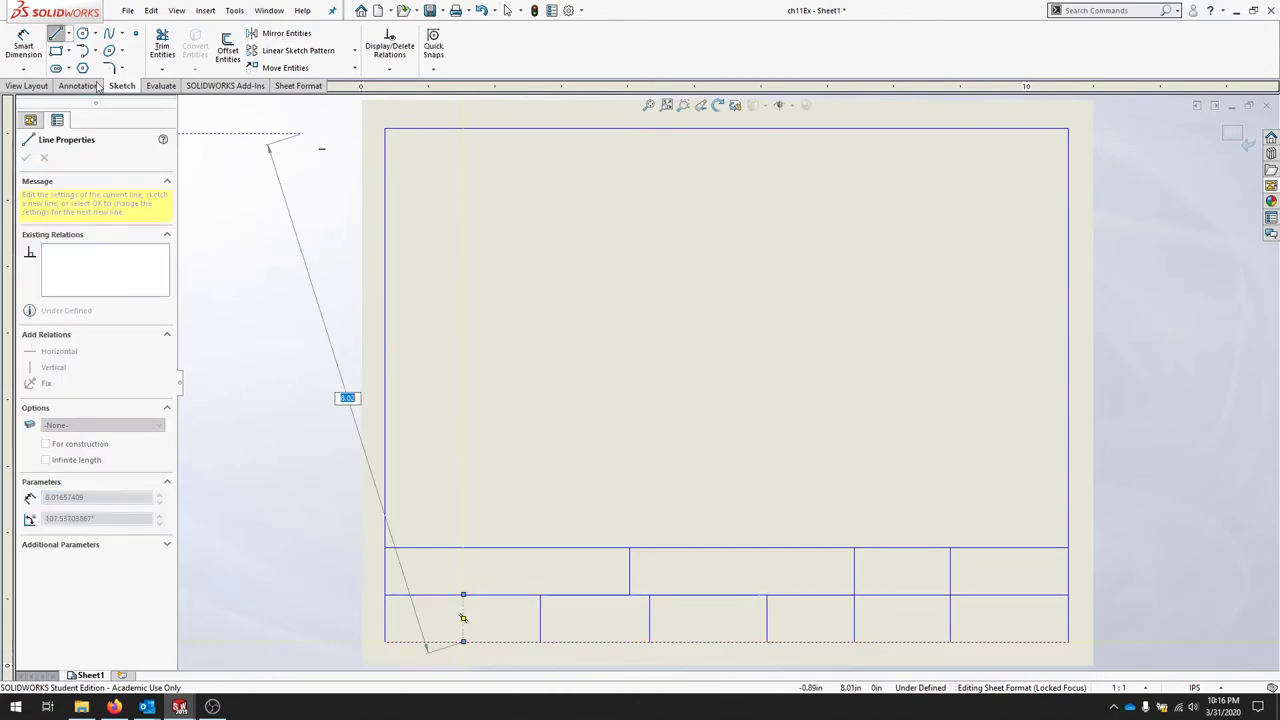
Dimension the border rectangle to 10.5 in wide and 8 in high.
{"action": "left_click", "coordinate": [23, 45]}
{"action": "left_click", "coordinate": [531, 130]}
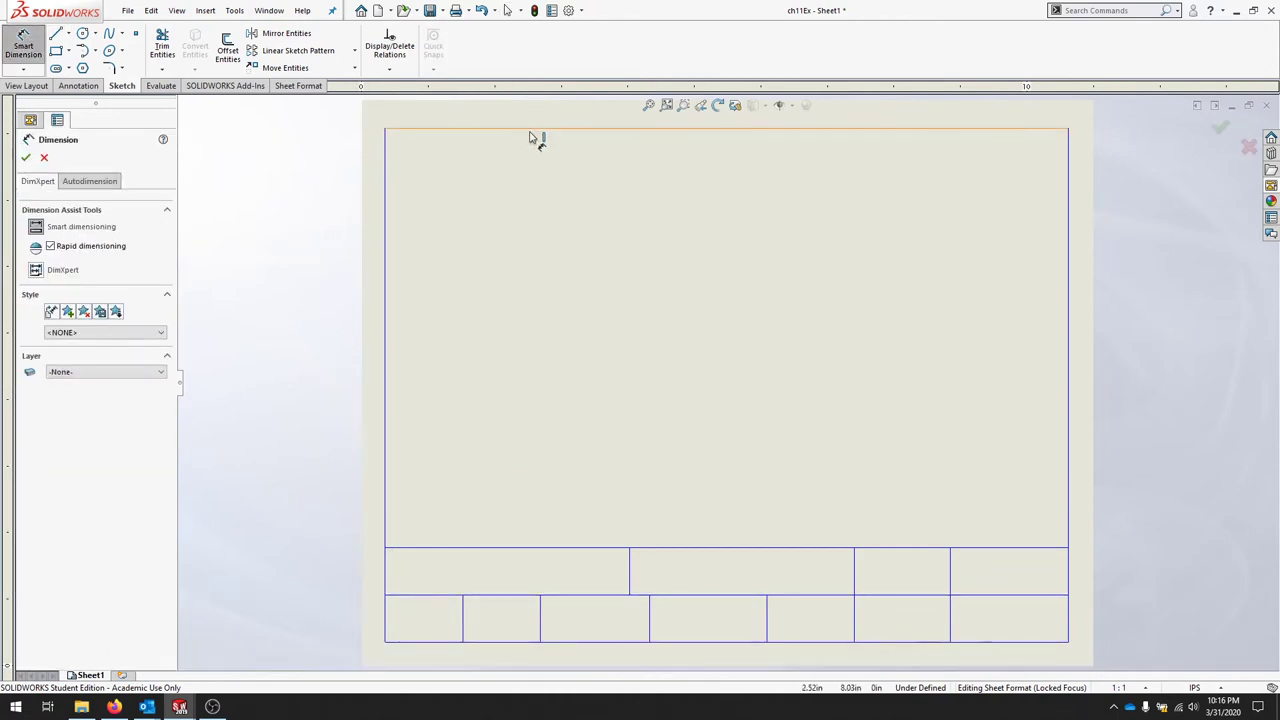
{"action": "left_click", "coordinate": [717, 224]}
{"action": "type", "text": "10.5"}
{"action": "key", "text": "Return"}
{"action": "left_click", "coordinate": [557, 286]}
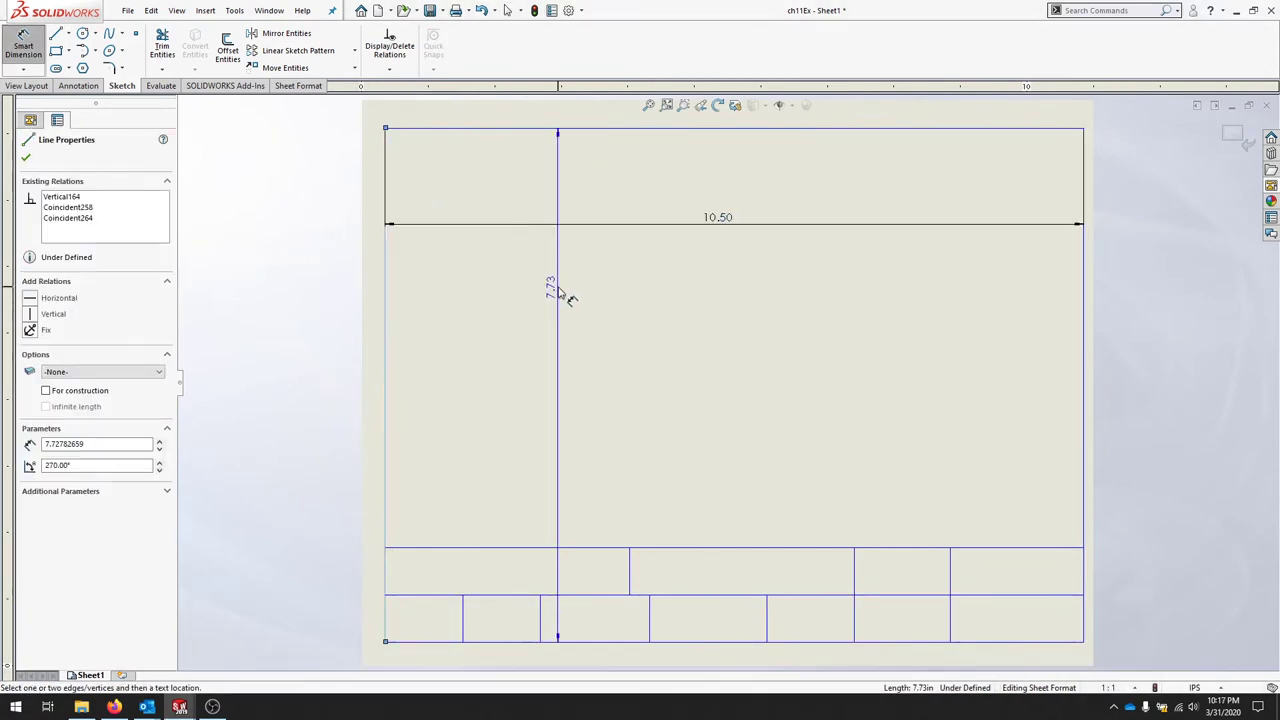
{"action": "left_click", "coordinate": [550, 276]}
{"action": "type", "text": "8"}
{"action": "key", "text": "Return"}
{"action": "key", "text": "Escape"}
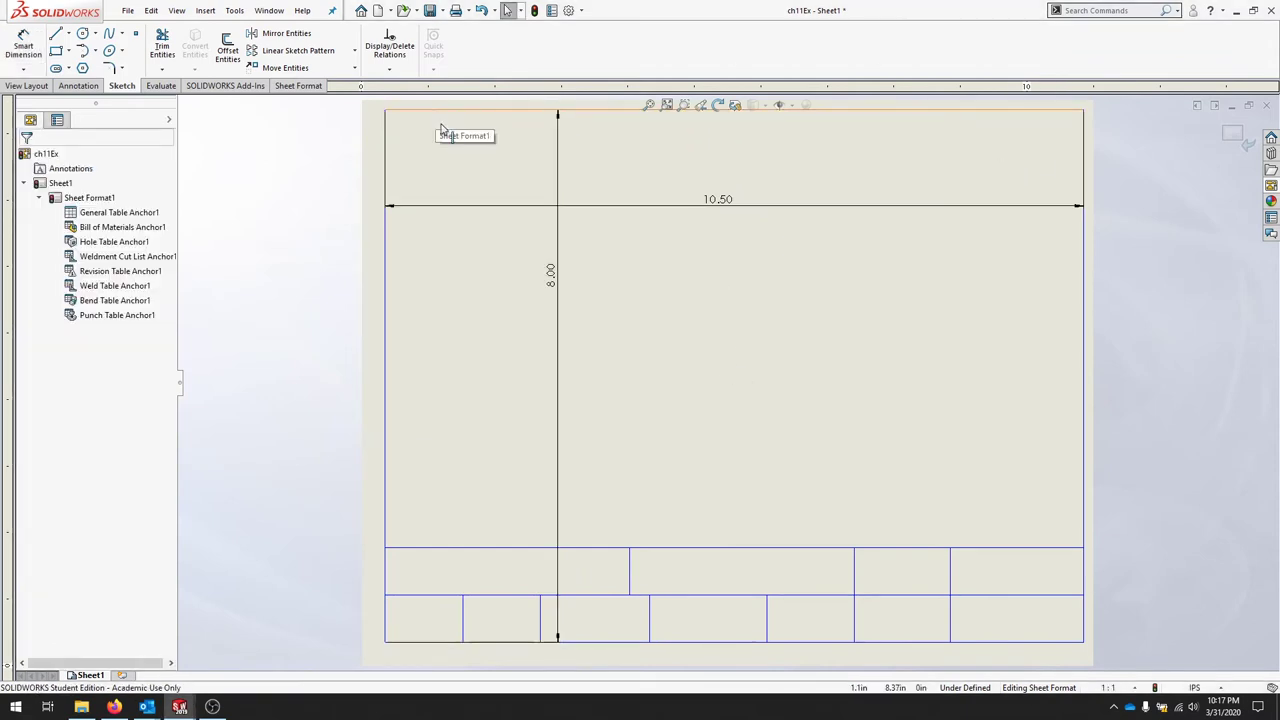
Move the border rectangle so it sits roughly centred within the sheet edges.
{"action": "left_click_drag", "start_coordinate": [450, 110], "coordinate": [457, 117]}
{"action": "left_click_drag", "start_coordinate": [1083, 290], "coordinate": [1076, 288]}
{"action": "left_click", "coordinate": [1131, 441]}
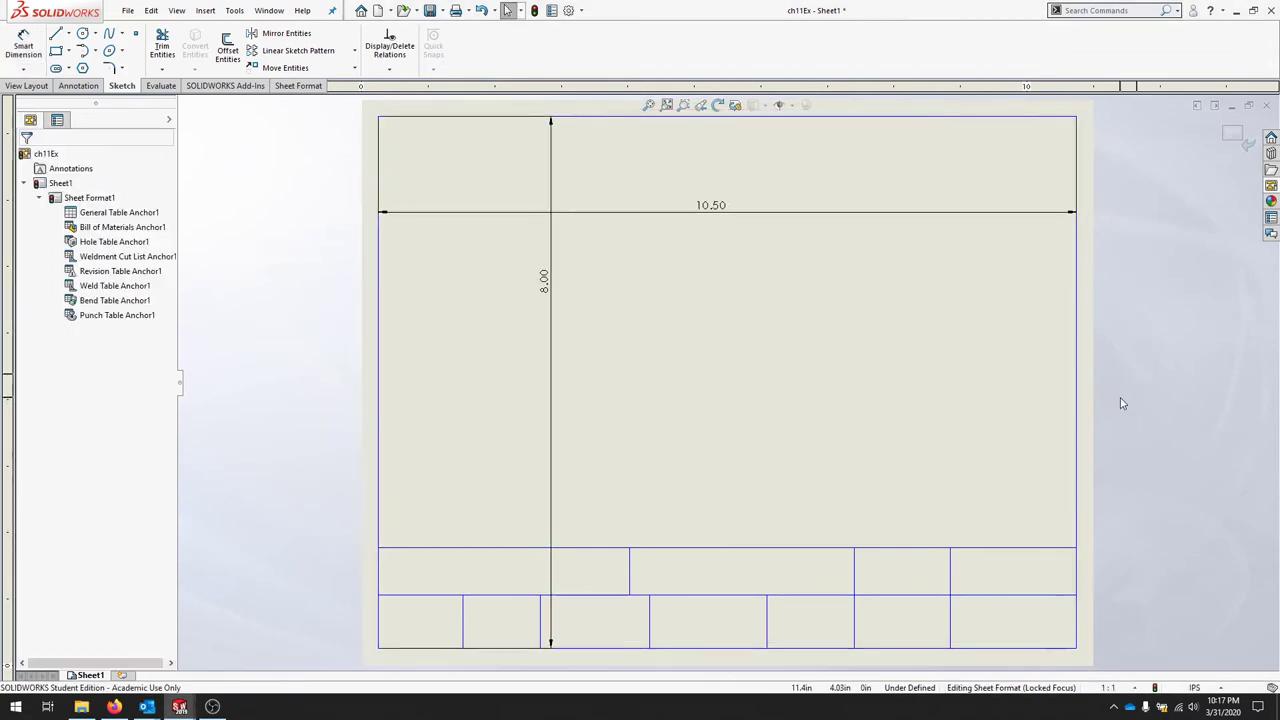
Dimension the upper and lower title block rows to 0.25 in high each.
{"action": "key", "text": "Return"}
{"action": "left_click", "coordinate": [417, 548]}
{"action": "left_click", "coordinate": [428, 595]}
{"action": "left_click", "coordinate": [438, 571]}
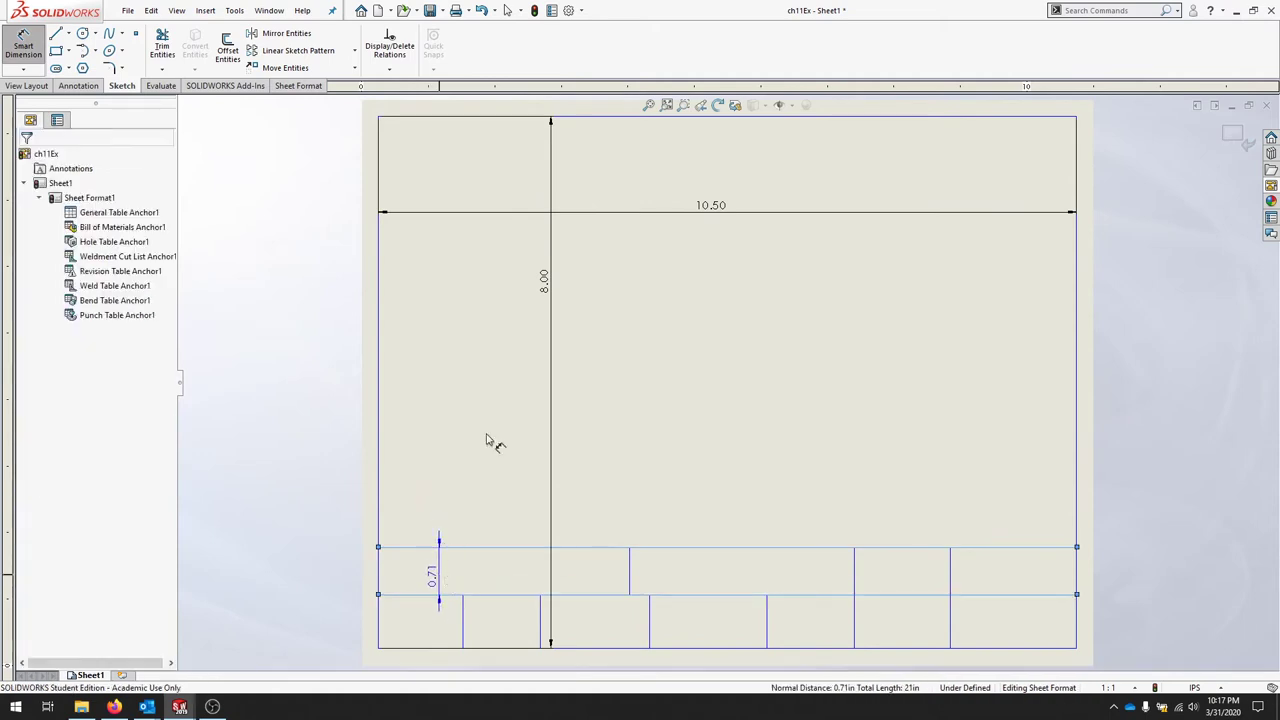
{"action": "type", "text": ".25"}
{"action": "key", "text": "Return"}
{"action": "left_click", "coordinate": [429, 595]}
{"action": "left_click", "coordinate": [424, 647]}
{"action": "left_click", "coordinate": [426, 622]}
{"action": "type", "text": ".25"}
{"action": "key", "text": "Return"}
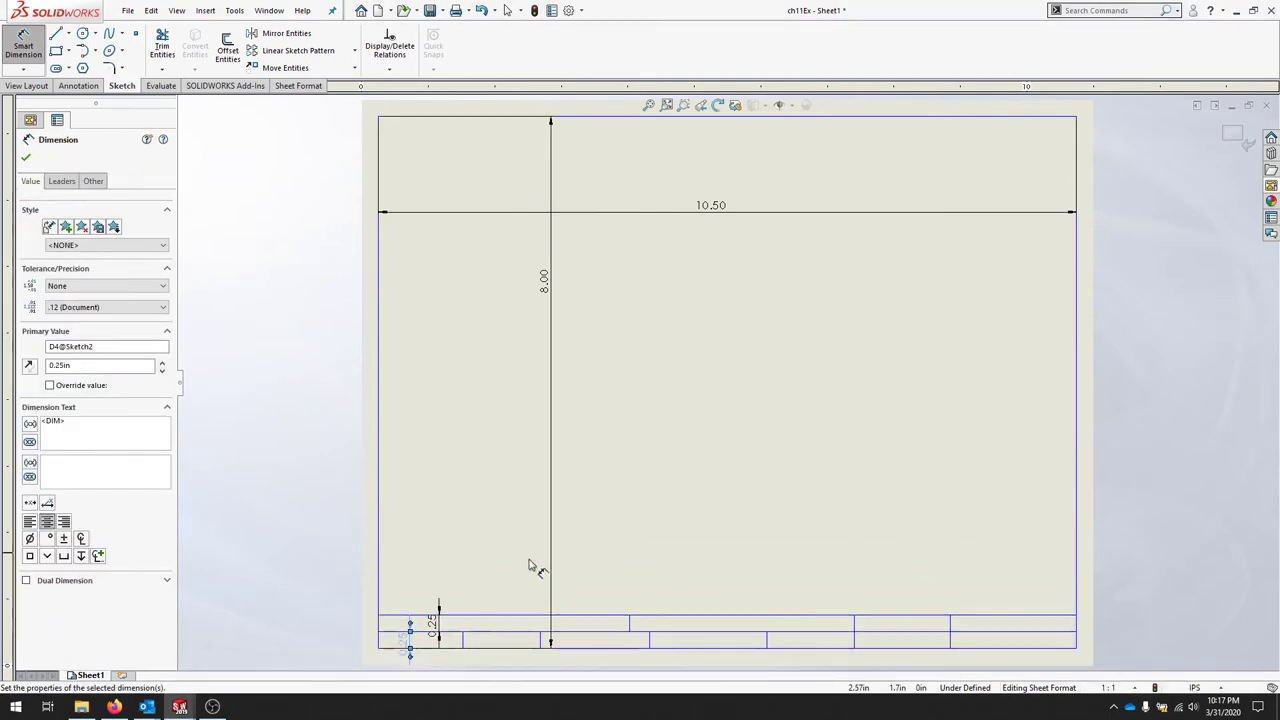
Dimension the leftmost cell of the lower title block row to 2 in wide.
{"action": "left_click", "coordinate": [379, 644]}
{"action": "left_click", "coordinate": [463, 648]}
{"action": "left_click", "coordinate": [432, 662]}
{"action": "type", "text": "2"}
{"action": "key", "text": "Return"}
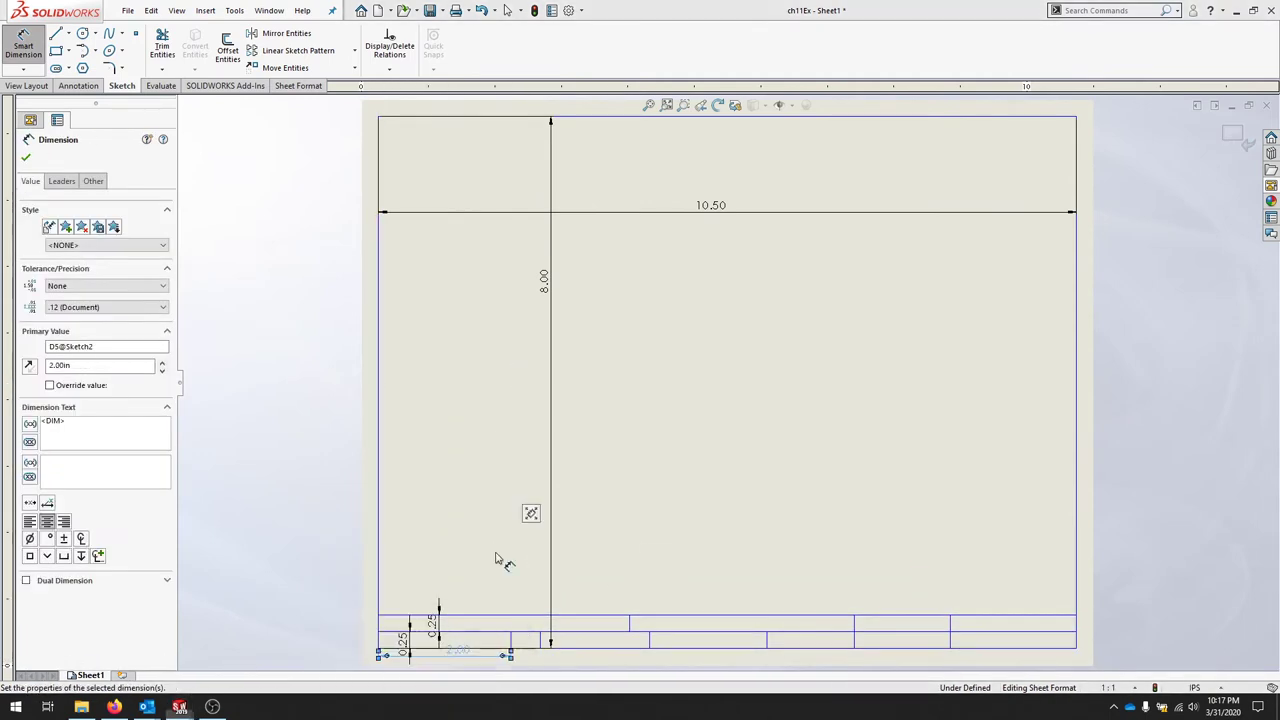
Dimension the second cell of the lower title block row to 2 in wide.
{"action": "scroll", "coordinate": [499, 559], "scroll_direction": "down", "scroll_amount": 1}
{"action": "left_click", "coordinate": [569, 591]}
{"action": "left_click", "coordinate": [610, 591]}
{"action": "left_click", "coordinate": [588, 606]}
{"action": "type", "text": "2"}
{"action": "key", "text": "Return"}
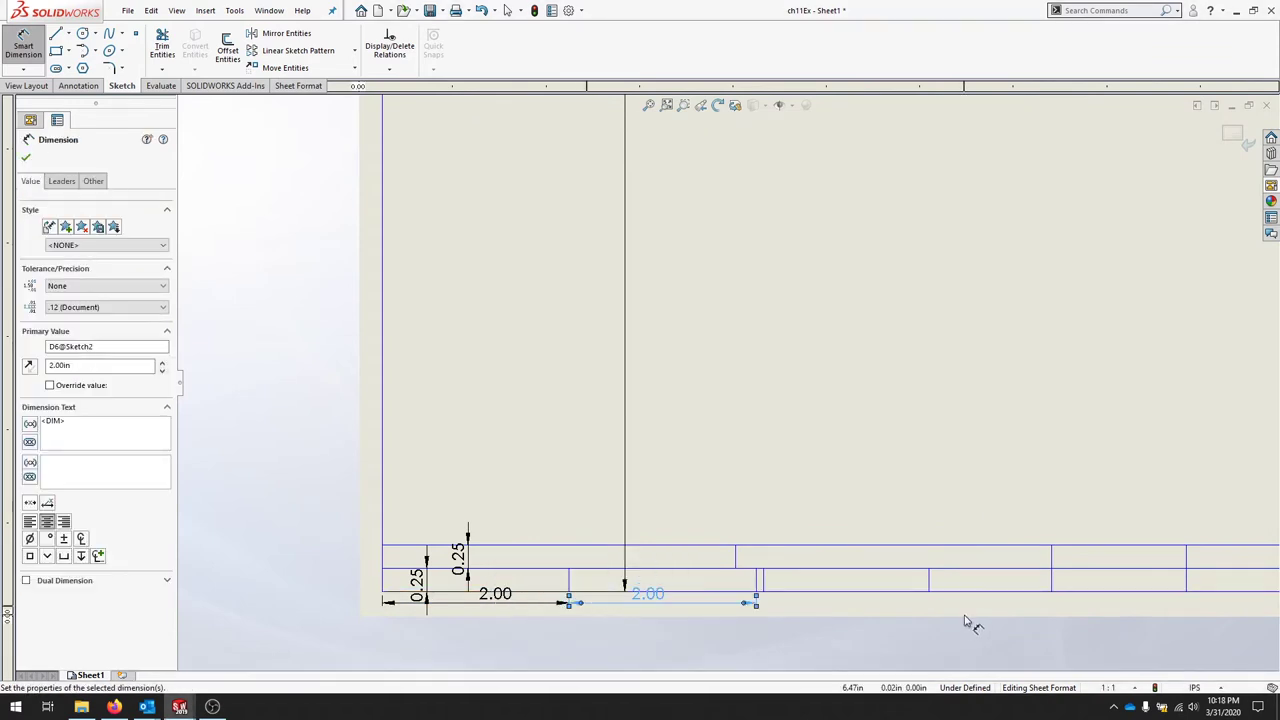
Dimension the third cell of the lower title block row to 1.92 in wide.
{"action": "left_click", "coordinate": [756, 591]}
{"action": "left_click", "coordinate": [764, 591]}
{"action": "left_click", "coordinate": [773, 605]}
{"action": "type", "text": "1.92"}
{"action": "key", "text": "Return"}
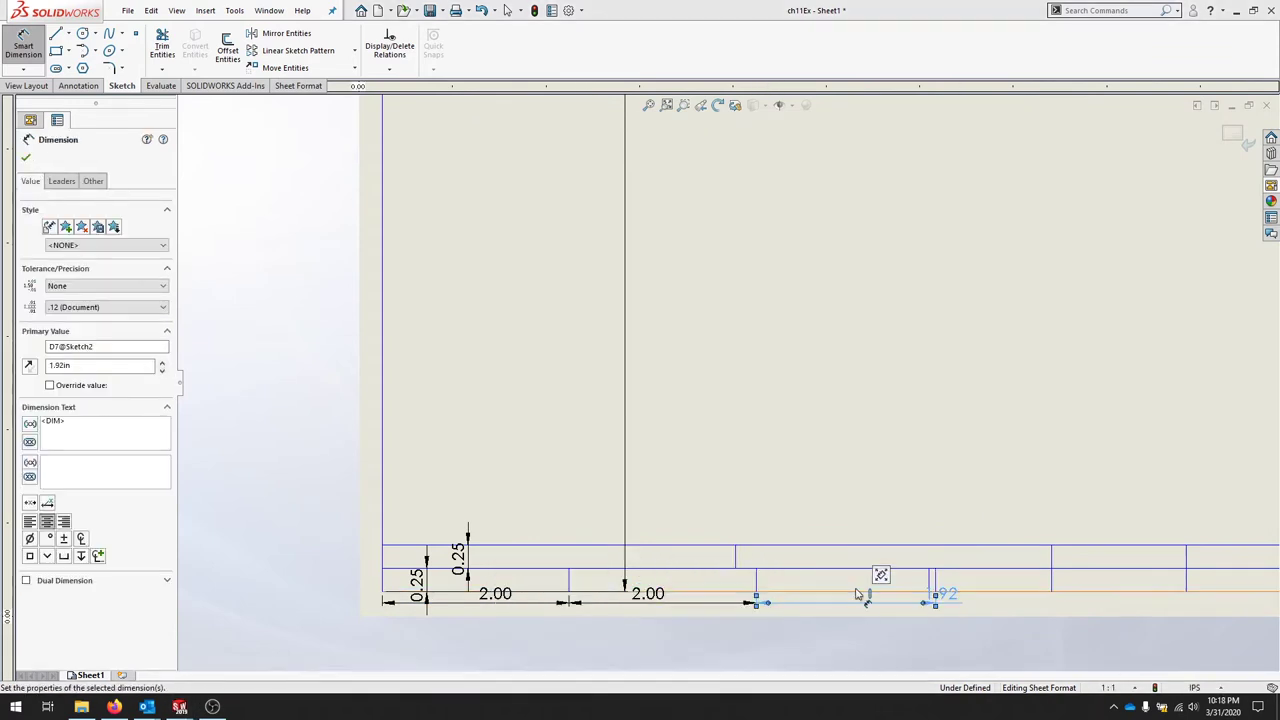
{"action": "scroll", "coordinate": [910, 590], "scroll_direction": "down", "scroll_amount": 3}
{"action": "key", "text": "Escape"}
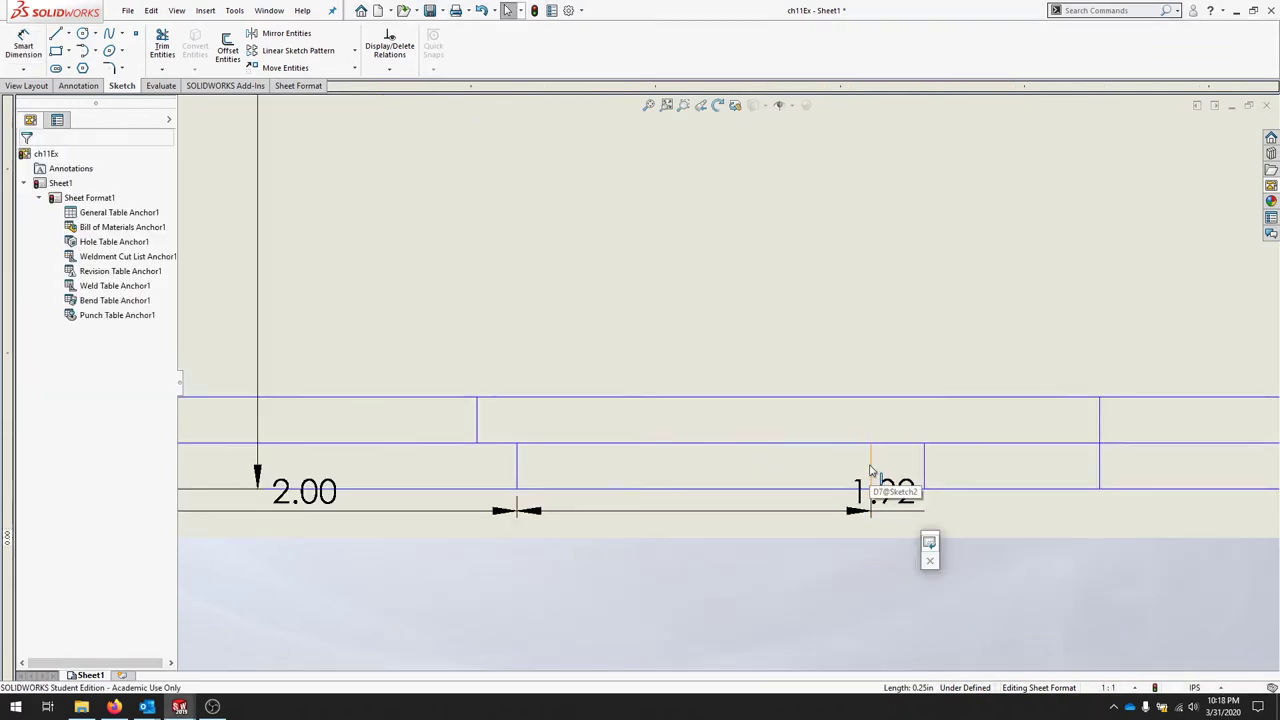
Dimension the fourth cell of the lower title block row to 1.1 in wide.
{"action": "key", "text": "l"}
{"action": "key", "text": "Escape"}
{"action": "key", "text": "d"}
{"action": "left_click", "coordinate": [869, 467]}
{"action": "left_click", "coordinate": [924, 467]}
{"action": "left_click", "coordinate": [920, 536]}
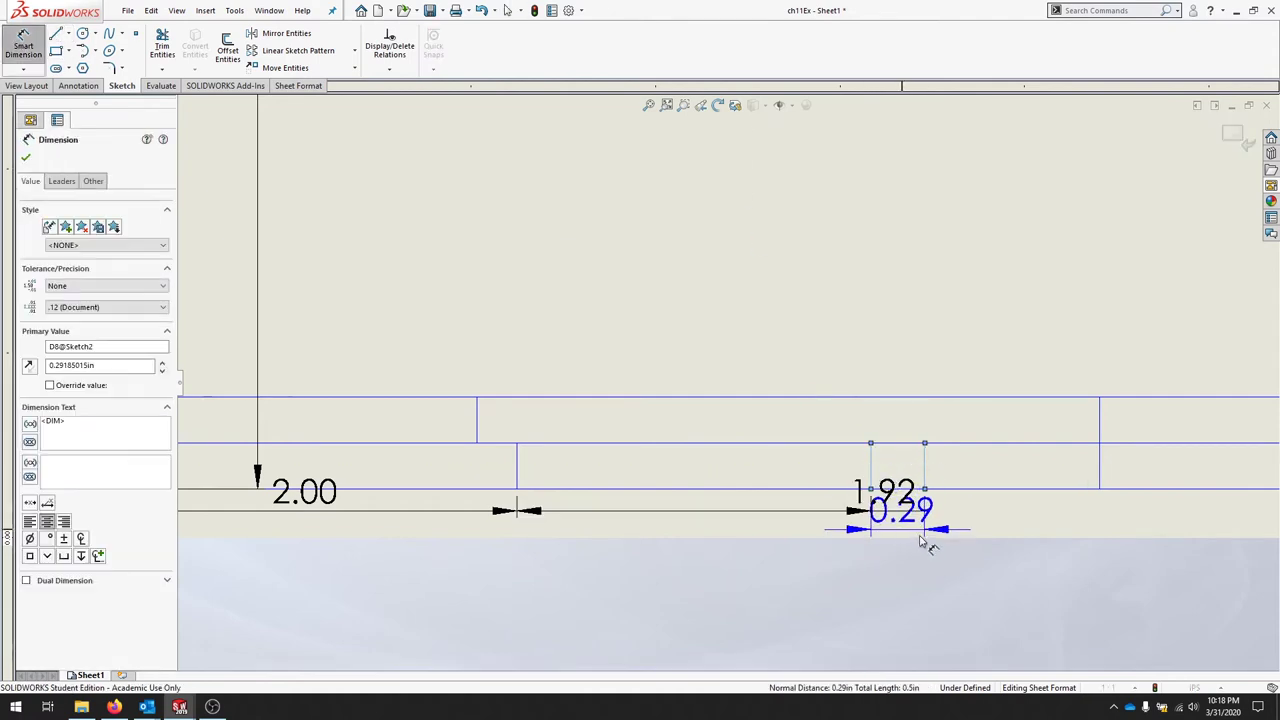
{"action": "type", "text": "1.1"}
{"action": "key", "text": "Return"}
Dimension the fifth cell of the lower title block row to 1.6 in wide.
{"action": "left_click", "coordinate": [1073, 466]}
{"action": "left_click", "coordinate": [1099, 466]}
{"action": "left_click", "coordinate": [1108, 589]}
{"action": "type", "text": "1.6"}
{"action": "key", "text": "Return"}
{"action": "scroll", "coordinate": [1040, 425], "scroll_direction": "up", "scroll_amount": 3}
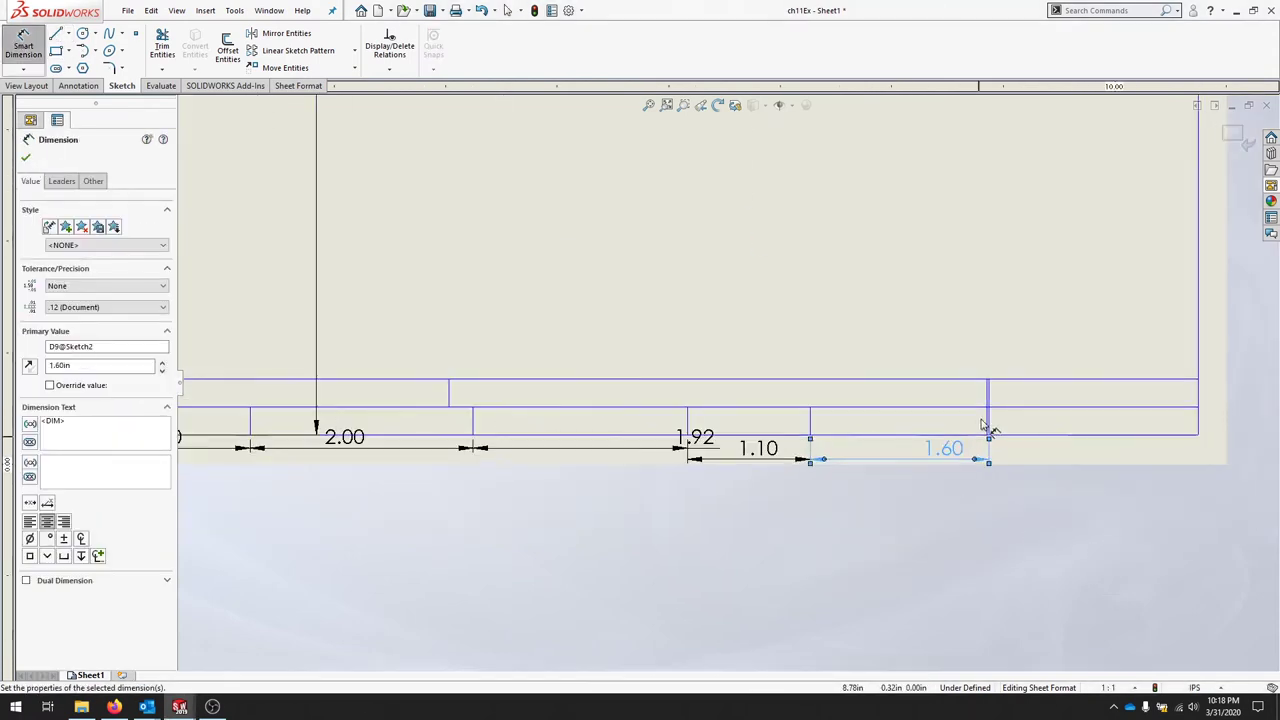
{"action": "key", "text": "Escape"}
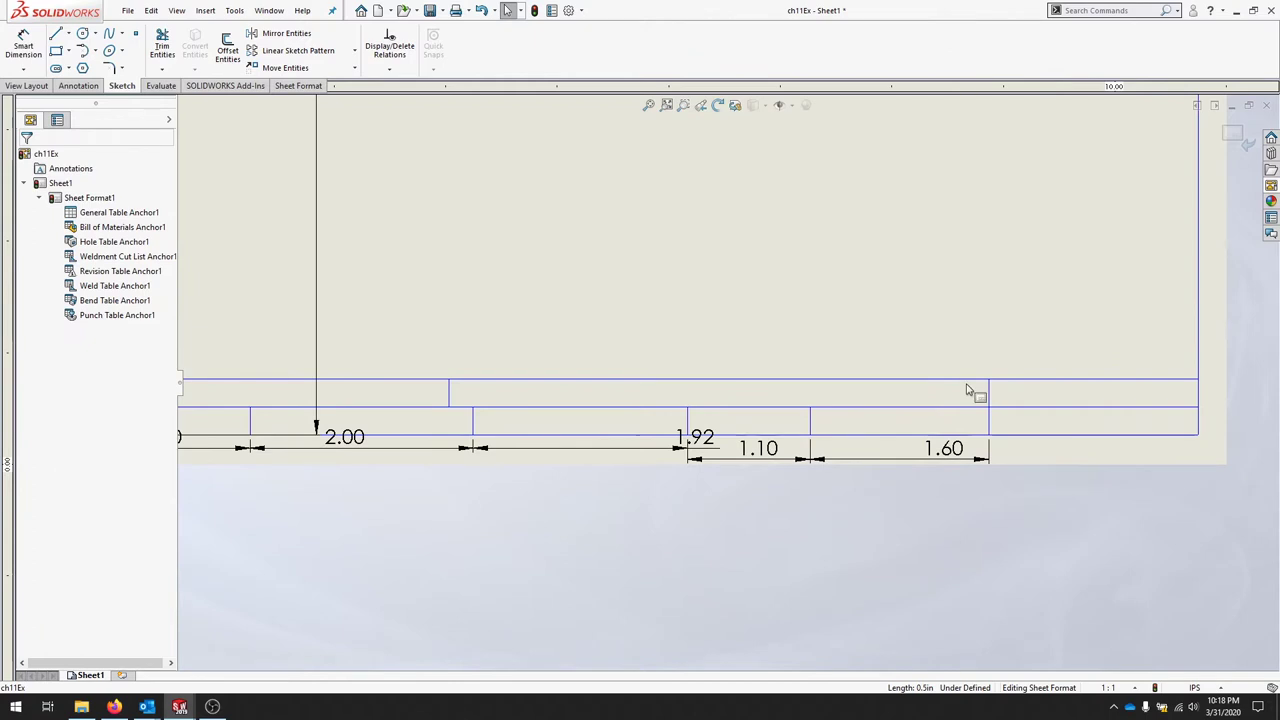
{"action": "right_click_drag", "start_coordinate": [966, 386], "coordinate": [996, 345]}
{"action": "left_click", "coordinate": [989, 423]}
{"action": "left_click", "coordinate": [1198, 410]}
{"action": "left_click", "coordinate": [1101, 484]}
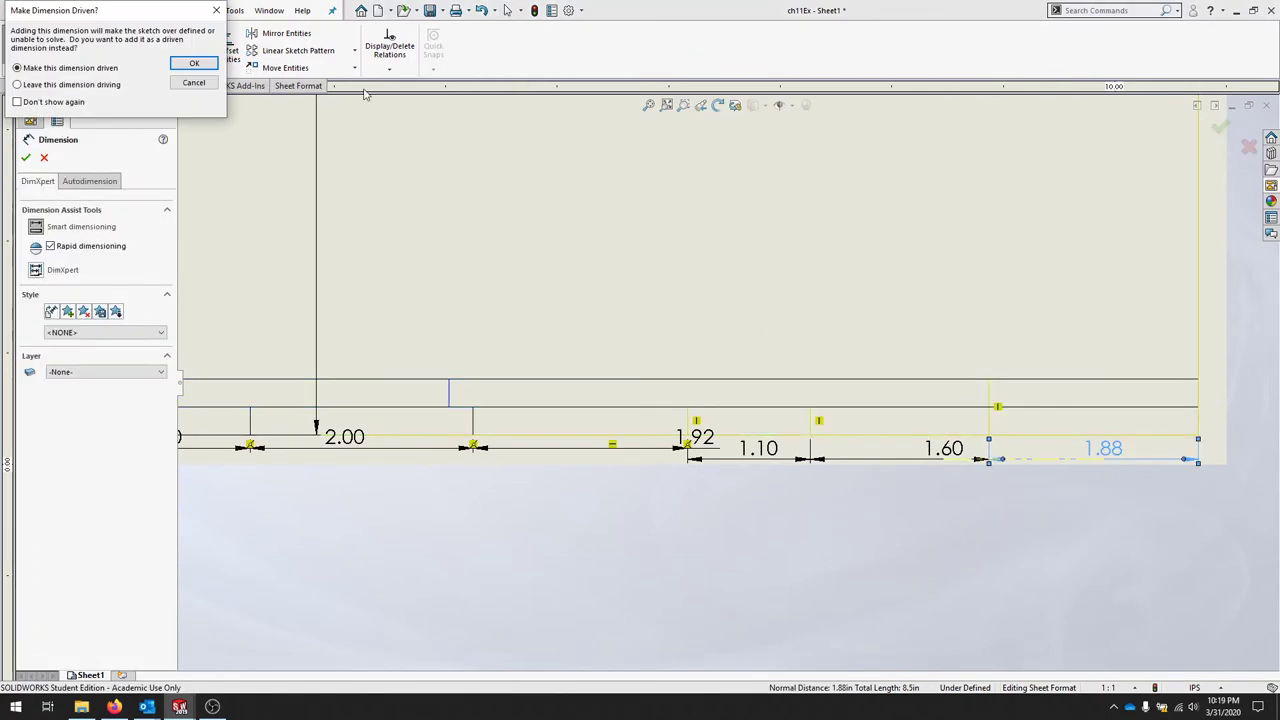
{"action": "key", "text": "Escape"}
{"action": "scroll", "coordinate": [830, 530], "scroll_direction": "up", "scroll_amount": 4}
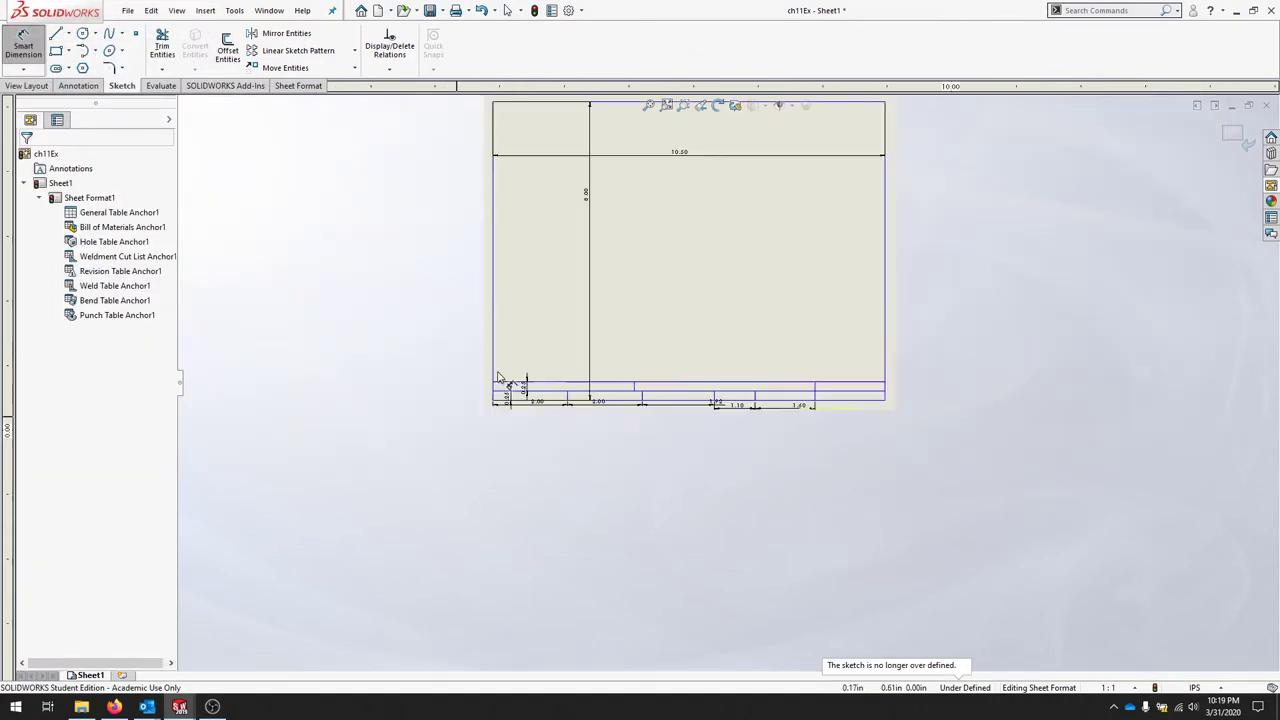
Dimension the last cell of the lower title block row to 1.68 in wide.
{"action": "key", "text": "d"}
{"action": "scroll", "coordinate": [720, 370], "scroll_direction": "down", "scroll_amount": 3}
{"action": "left_click", "coordinate": [716, 367]}
{"action": "left_click", "coordinate": [831, 367]}
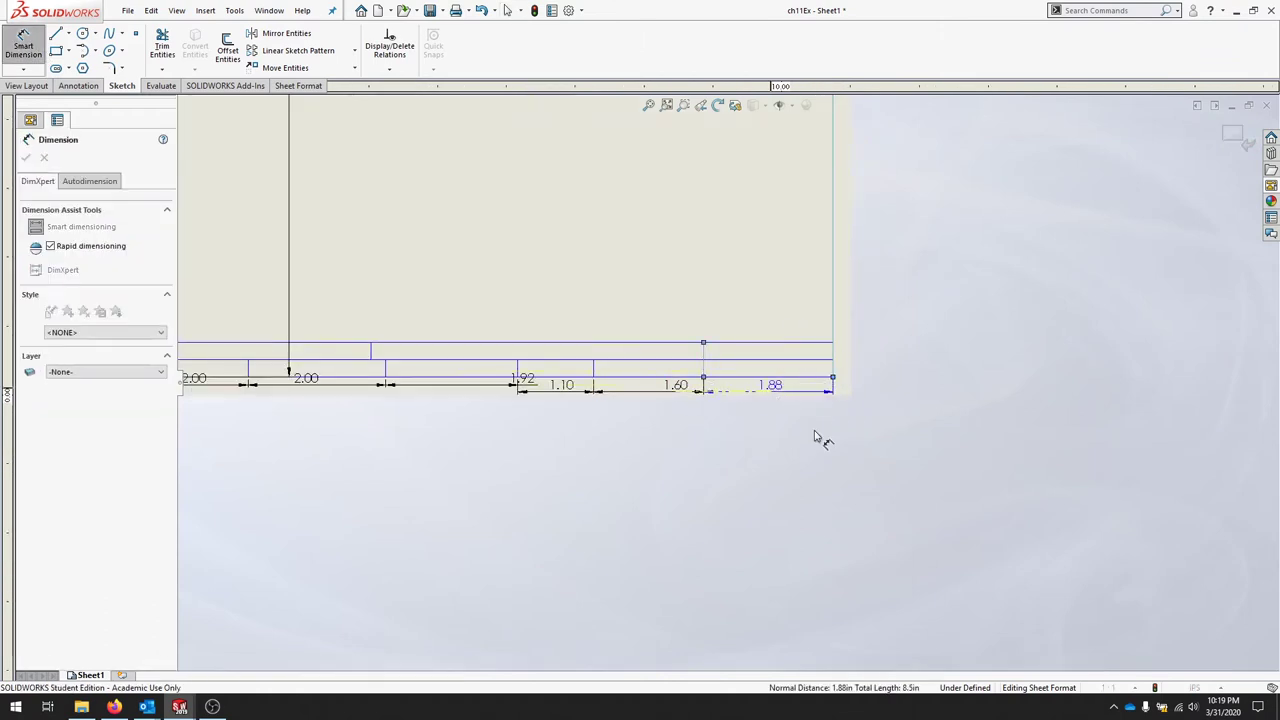
{"action": "left_click", "coordinate": [814, 430]}
{"action": "type", "text": "1.68"}
{"action": "key", "text": "Return"}
{"action": "scroll", "coordinate": [840, 320], "scroll_direction": "up", "scroll_amount": 4}
{"action": "scroll", "coordinate": [770, 300], "scroll_direction": "down", "scroll_amount": 5}
{"action": "key", "text": "Escape"}
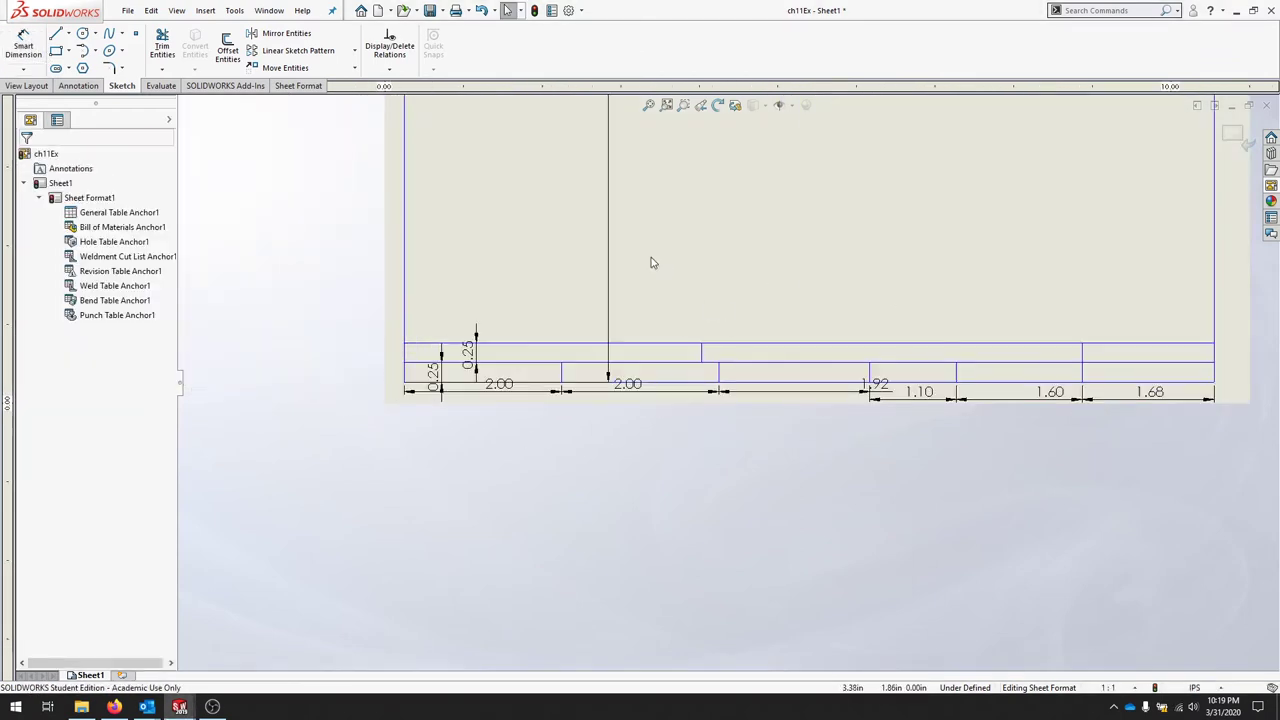
Replace the upper row's first divider with a vertical line aligned with the lower row's second divider.
{"action": "left_click", "coordinate": [718, 363]}
{"action": "key", "text": "Escape"}
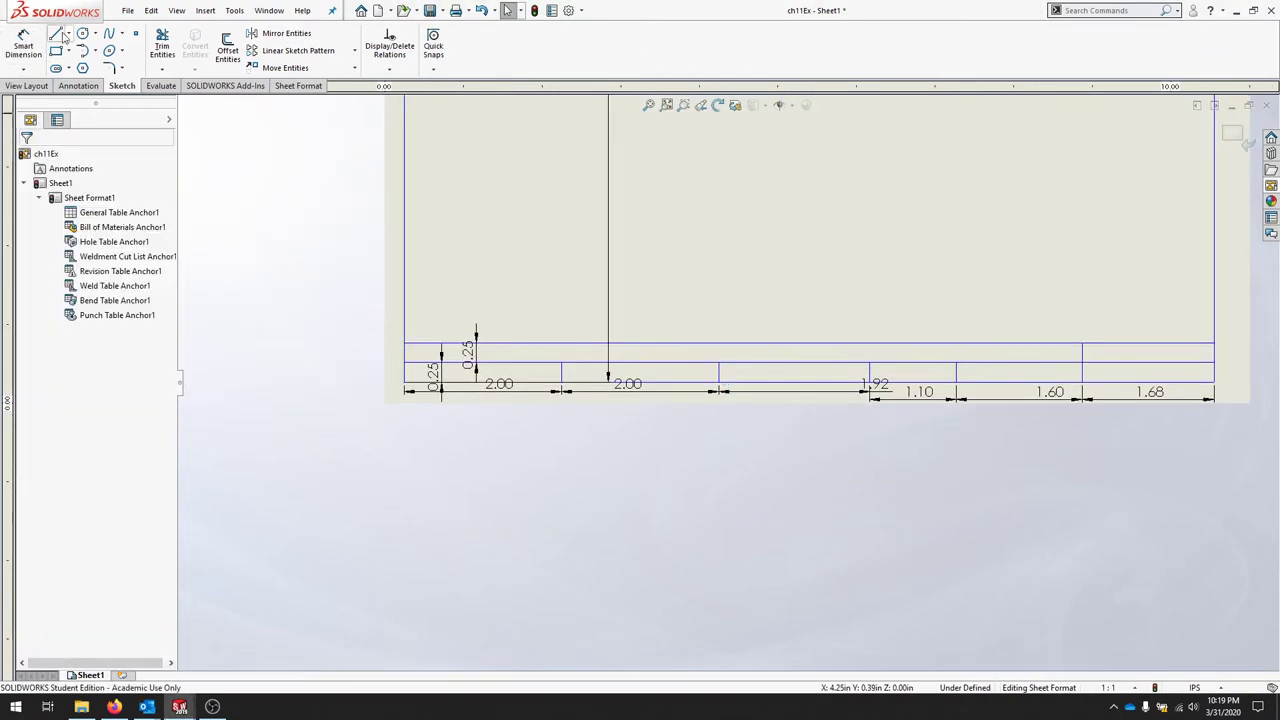
{"action": "key", "text": "l"}
{"action": "left_click", "coordinate": [719, 343]}
{"action": "left_click", "coordinate": [719, 362]}
{"action": "key", "text": "Escape"}
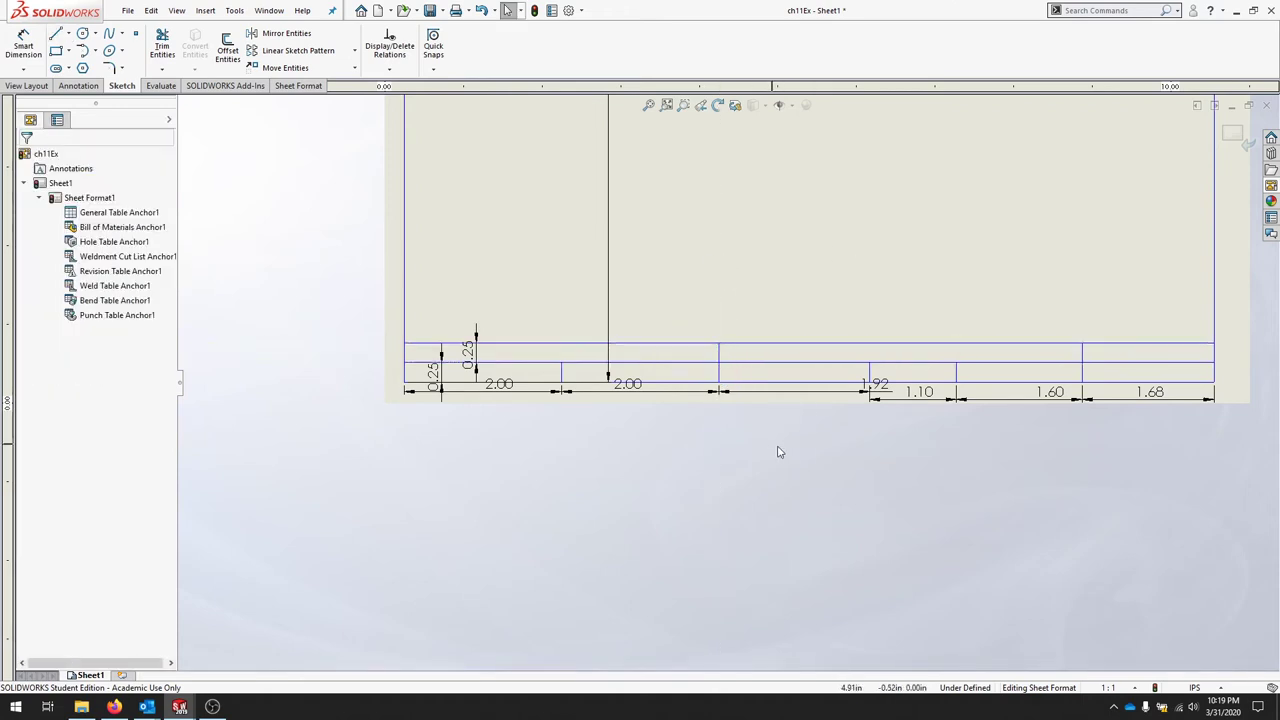
Draw a vertical divider across the upper title block row, aligned with the lower row's fourth divider.
{"action": "key", "text": "l"}
{"action": "left_click", "coordinate": [956, 343]}
{"action": "left_click", "coordinate": [956, 362]}
{"action": "key", "text": "Escape"}
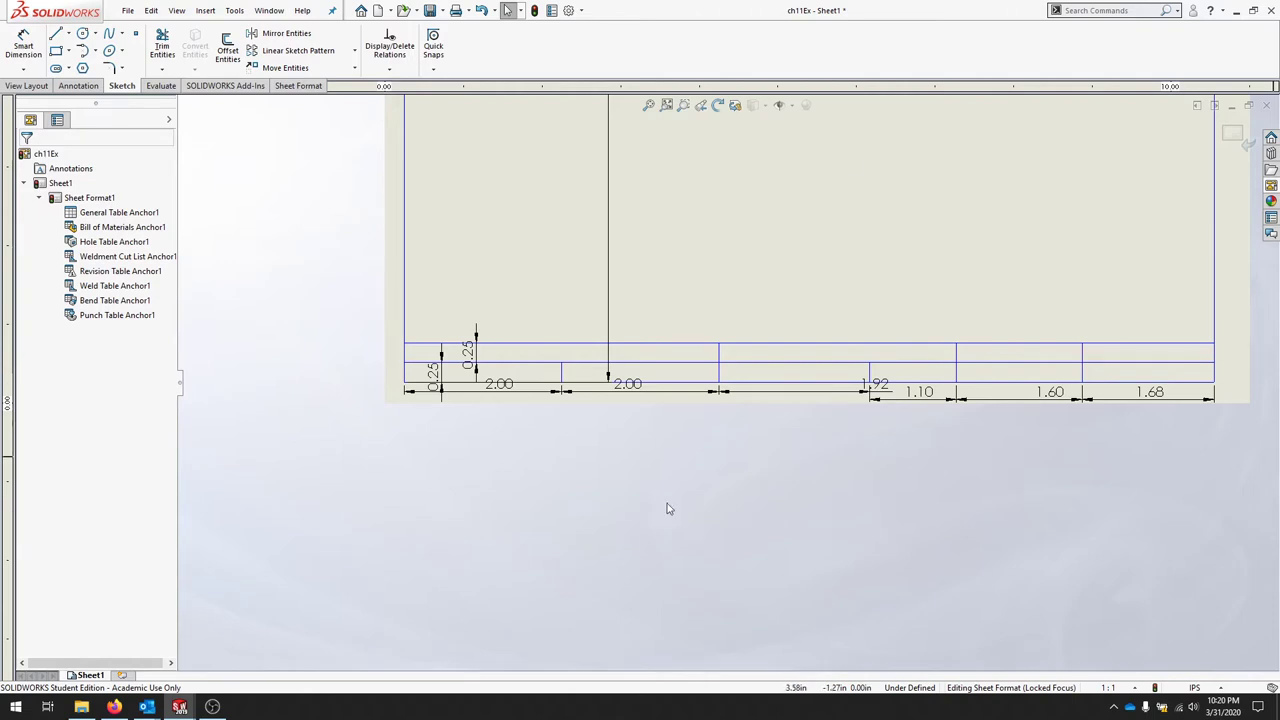
Place a note without a leader in the second cell of the upper title block row.
{"action": "scroll", "coordinate": [636, 360], "scroll_direction": "up", "scroll_amount": 1}
{"action": "scroll", "coordinate": [760, 323], "scroll_direction": "up", "scroll_amount": 5}
{"action": "scroll", "coordinate": [709, 320], "scroll_direction": "down", "scroll_amount": 3}
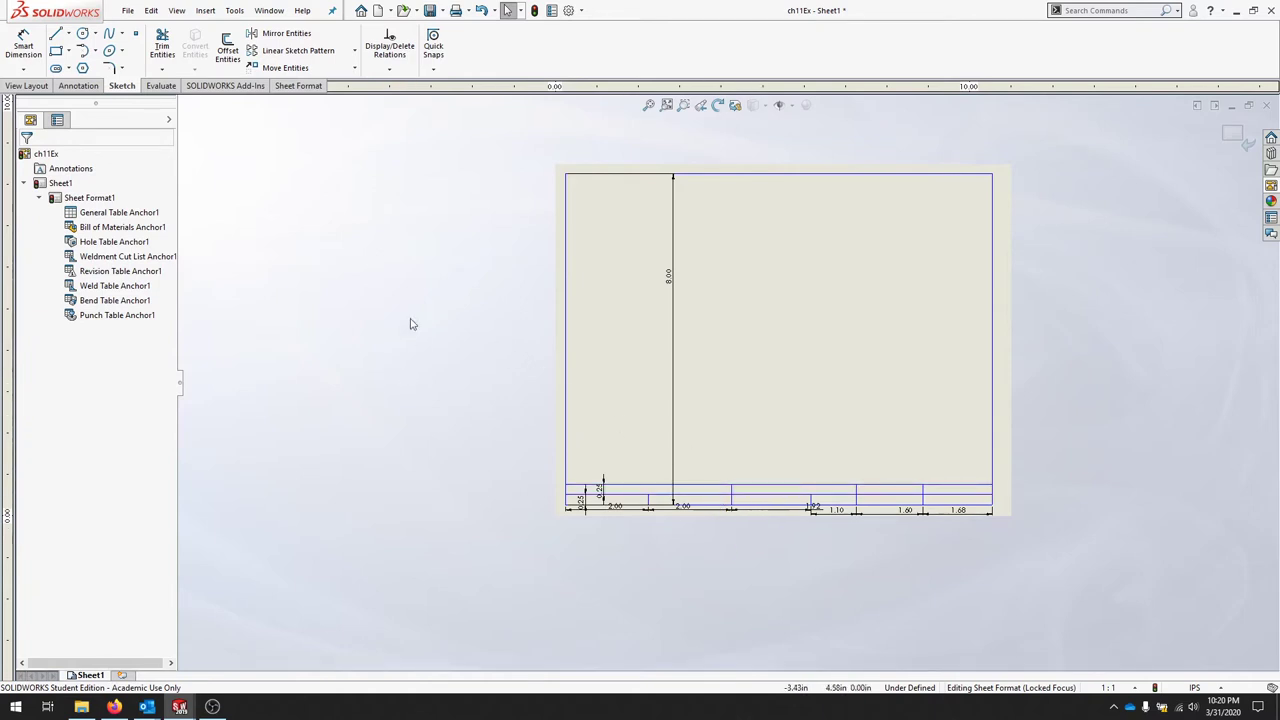
{"action": "left_click", "coordinate": [80, 87]}
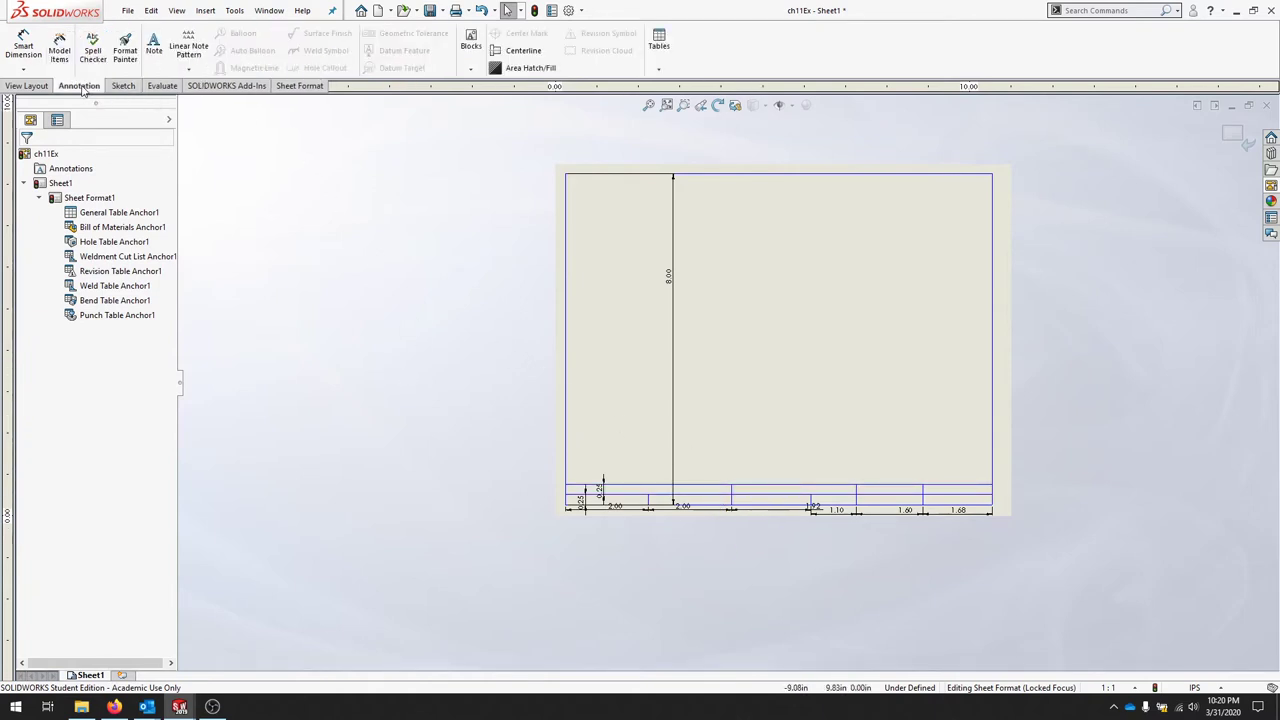
{"action": "left_click", "coordinate": [155, 52]}
{"action": "scroll", "coordinate": [617, 480], "scroll_direction": "down", "scroll_amount": 3}
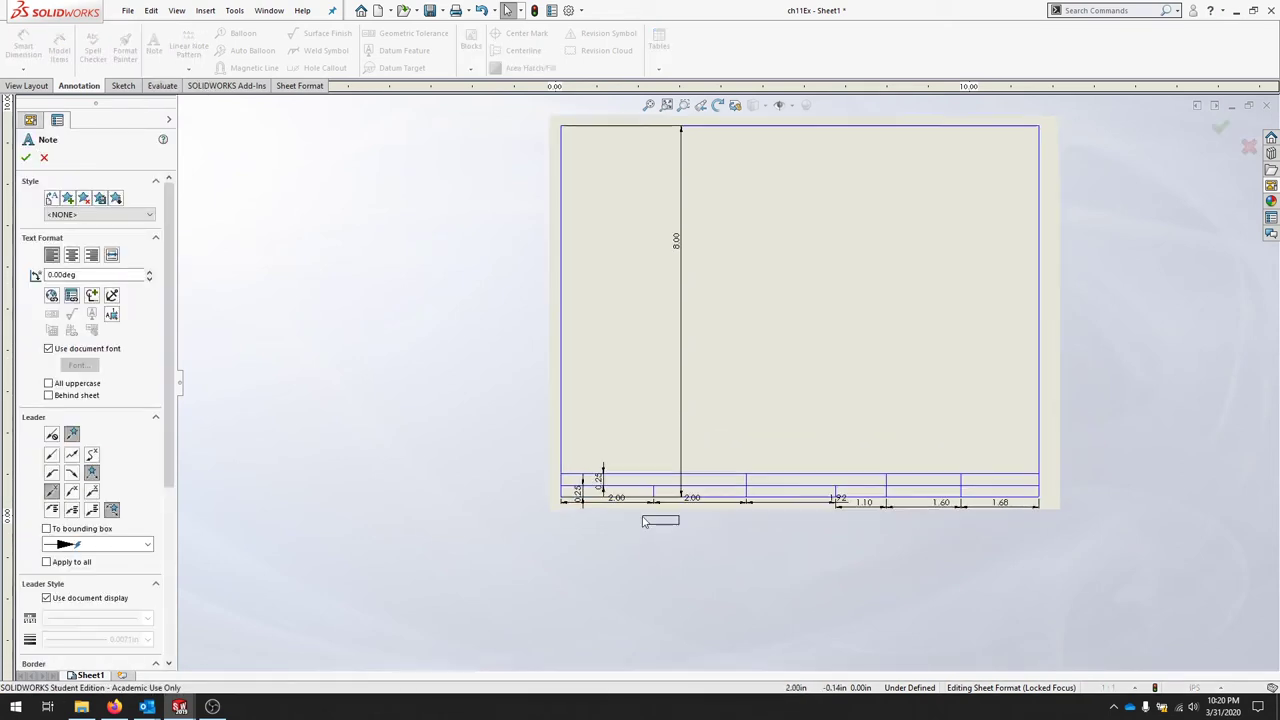
{"action": "scroll", "coordinate": [890, 466], "scroll_direction": "down", "scroll_amount": 4}
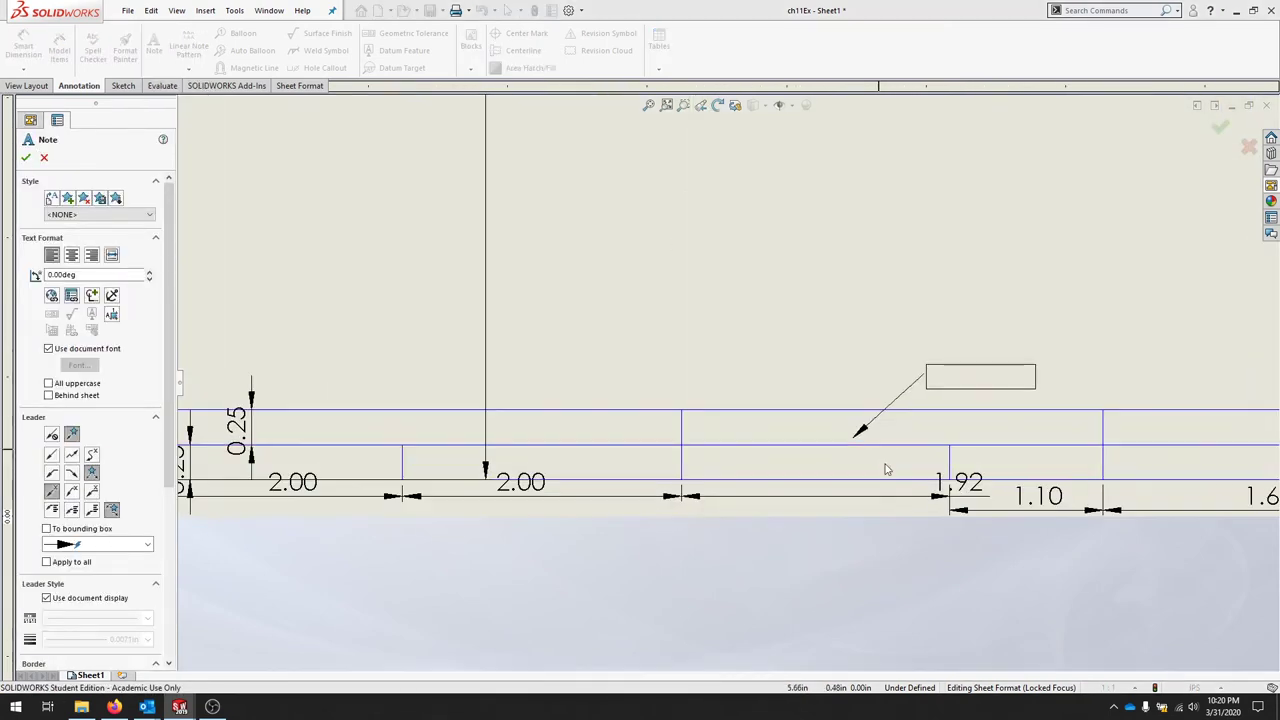
{"action": "left_click", "coordinate": [836, 426]}
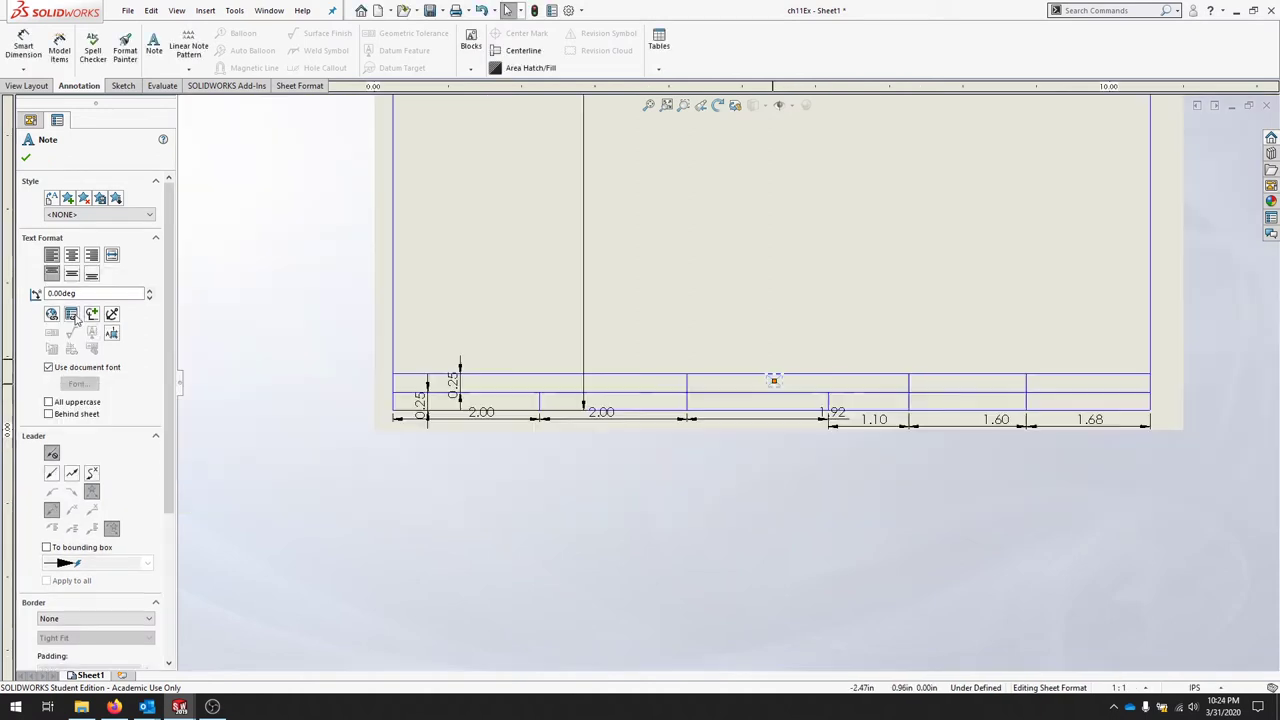
Link the upper row's note to the current document's Description property.
{"action": "left_click", "coordinate": [73, 315]}
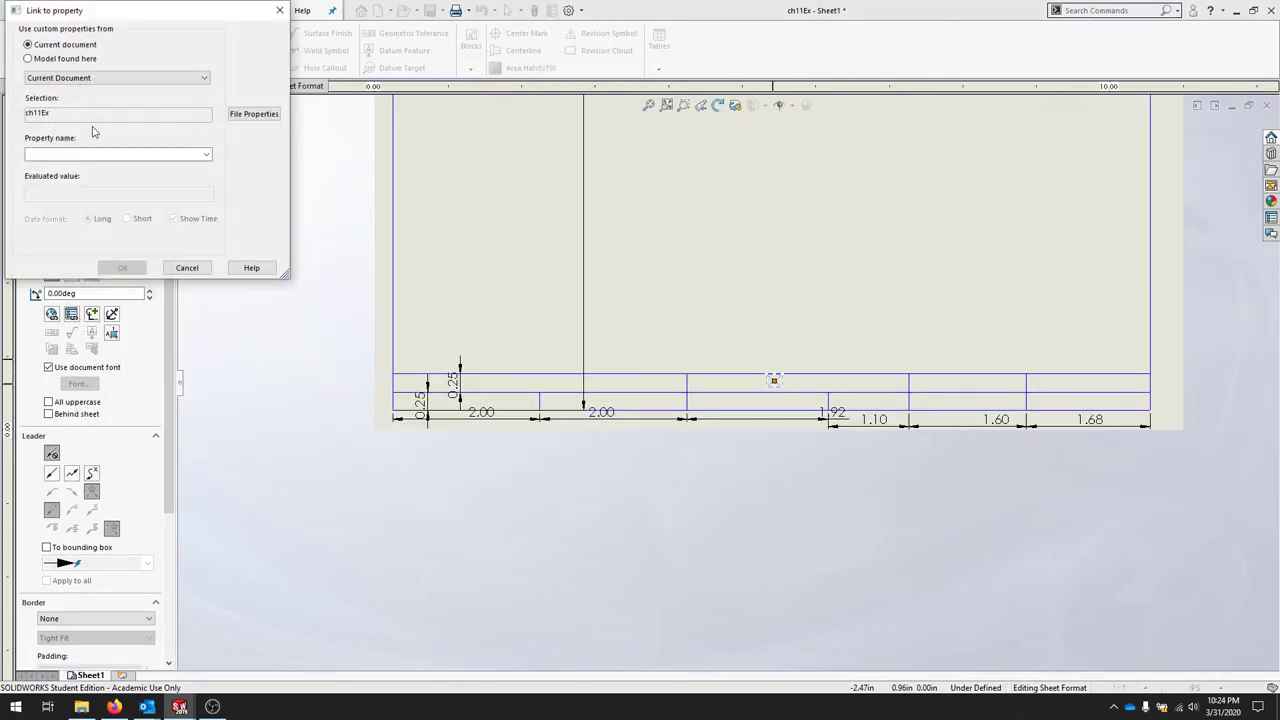
{"action": "left_click", "coordinate": [89, 58]}
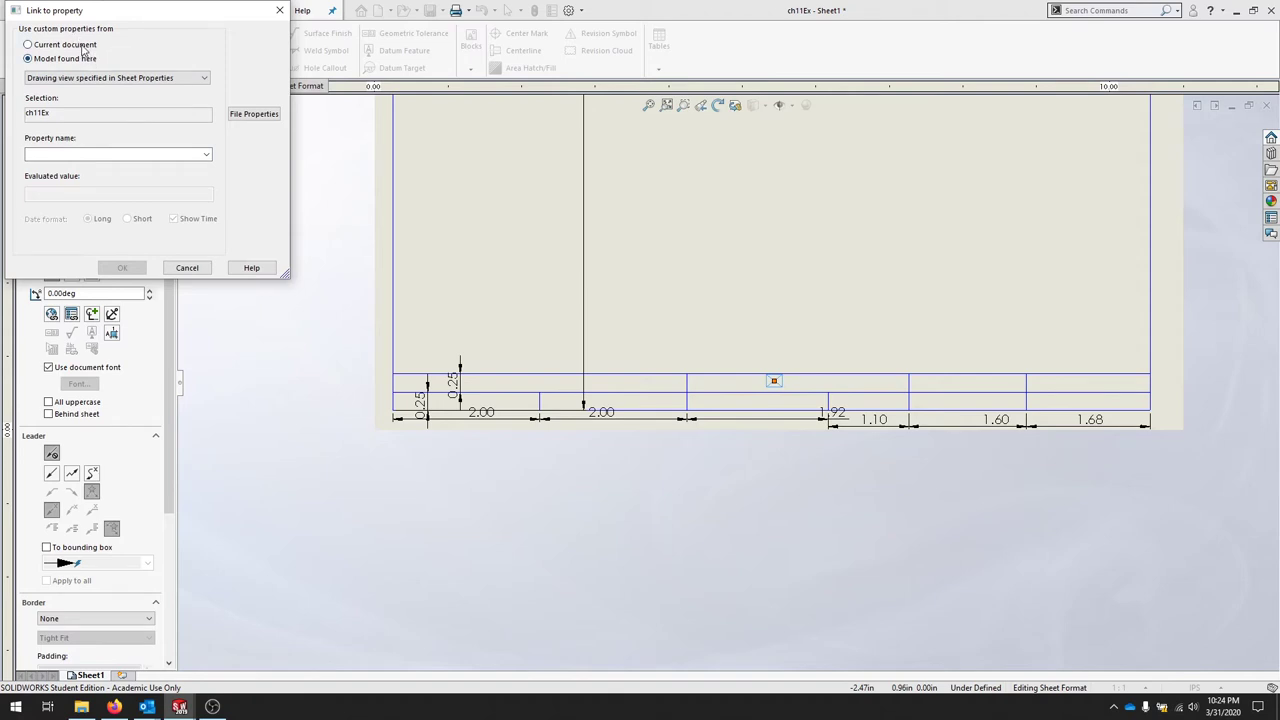
{"action": "left_click", "coordinate": [83, 46]}
{"action": "left_click", "coordinate": [207, 155]}
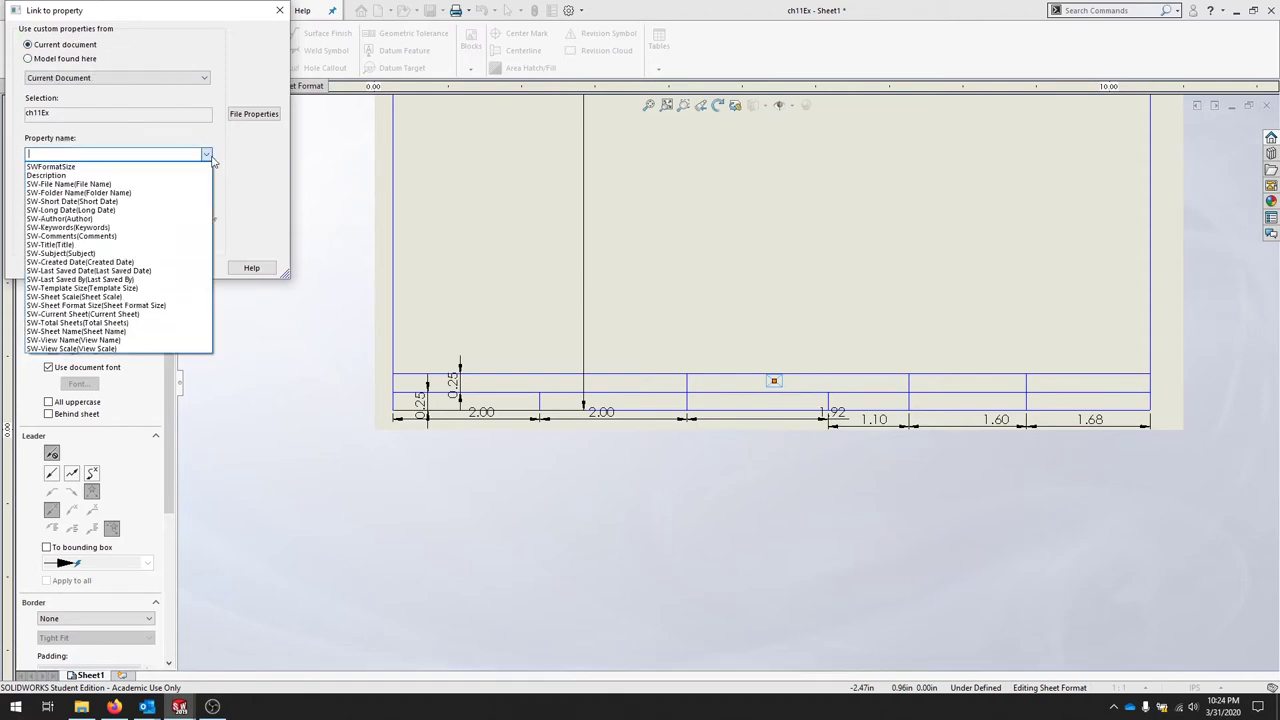
{"action": "left_click", "coordinate": [135, 175]}
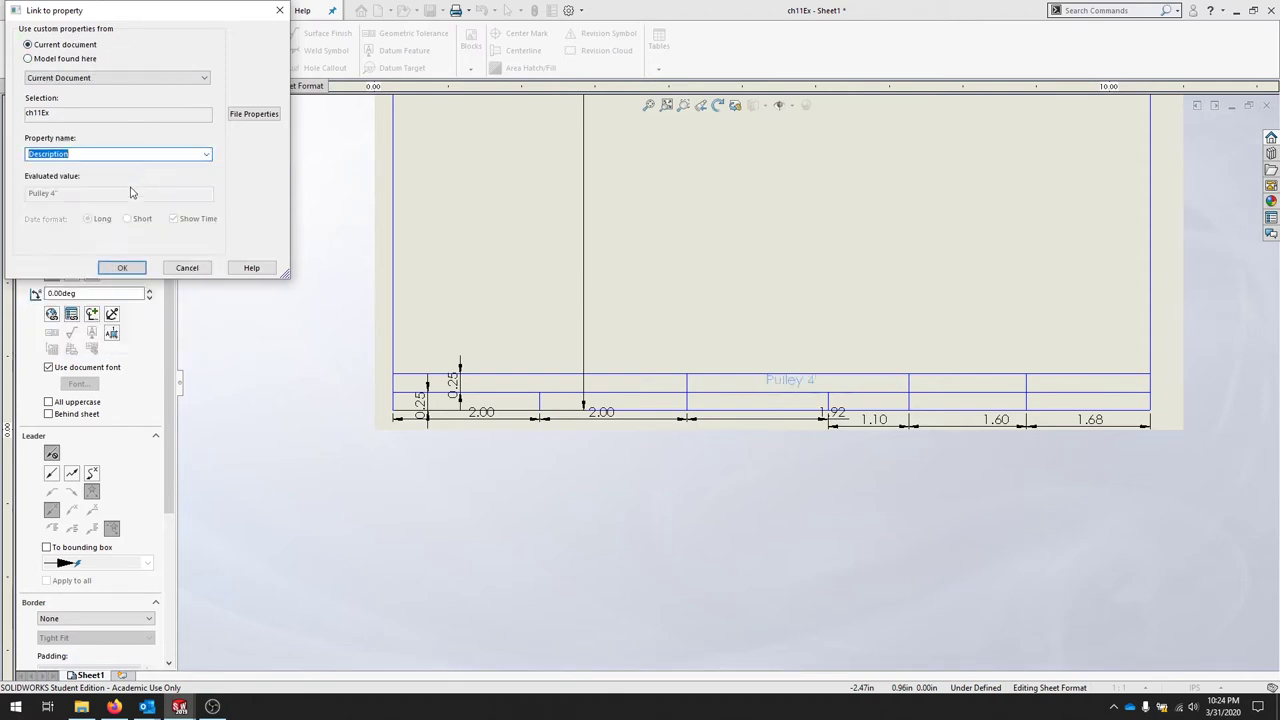
{"action": "left_click", "coordinate": [122, 268]}
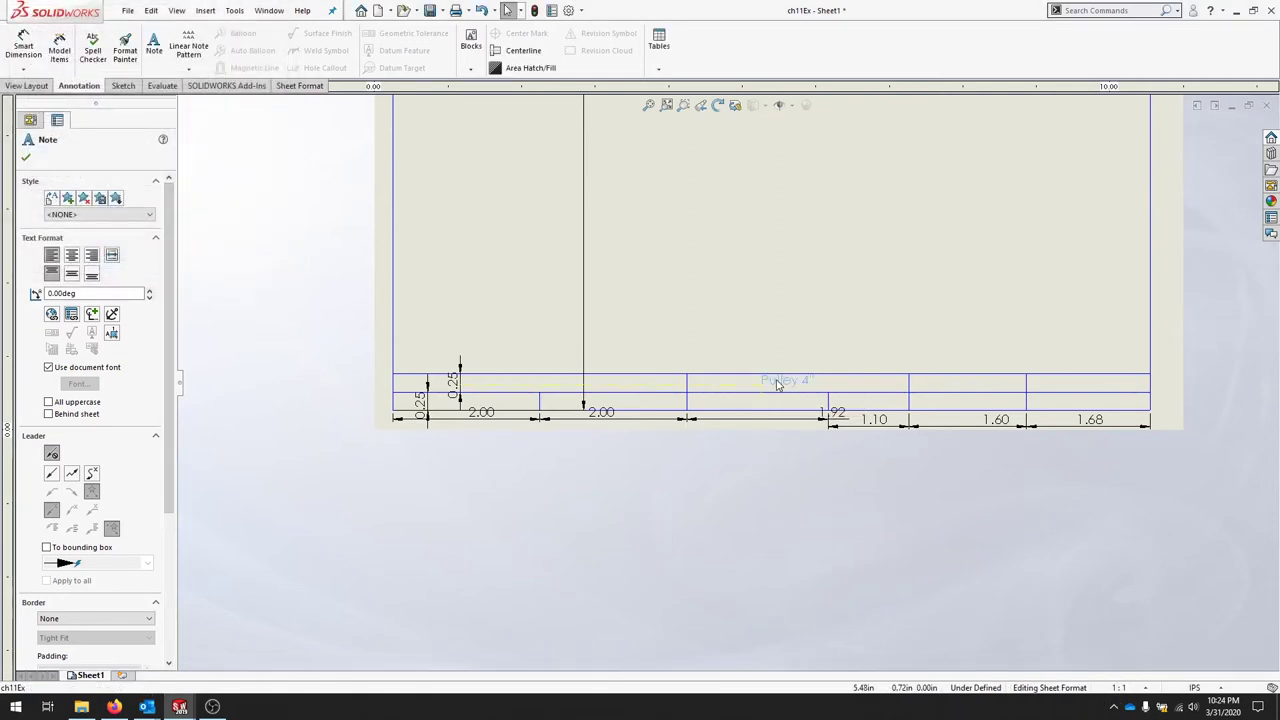
{"action": "left_click", "coordinate": [783, 386]}
{"action": "key", "text": "Escape"}
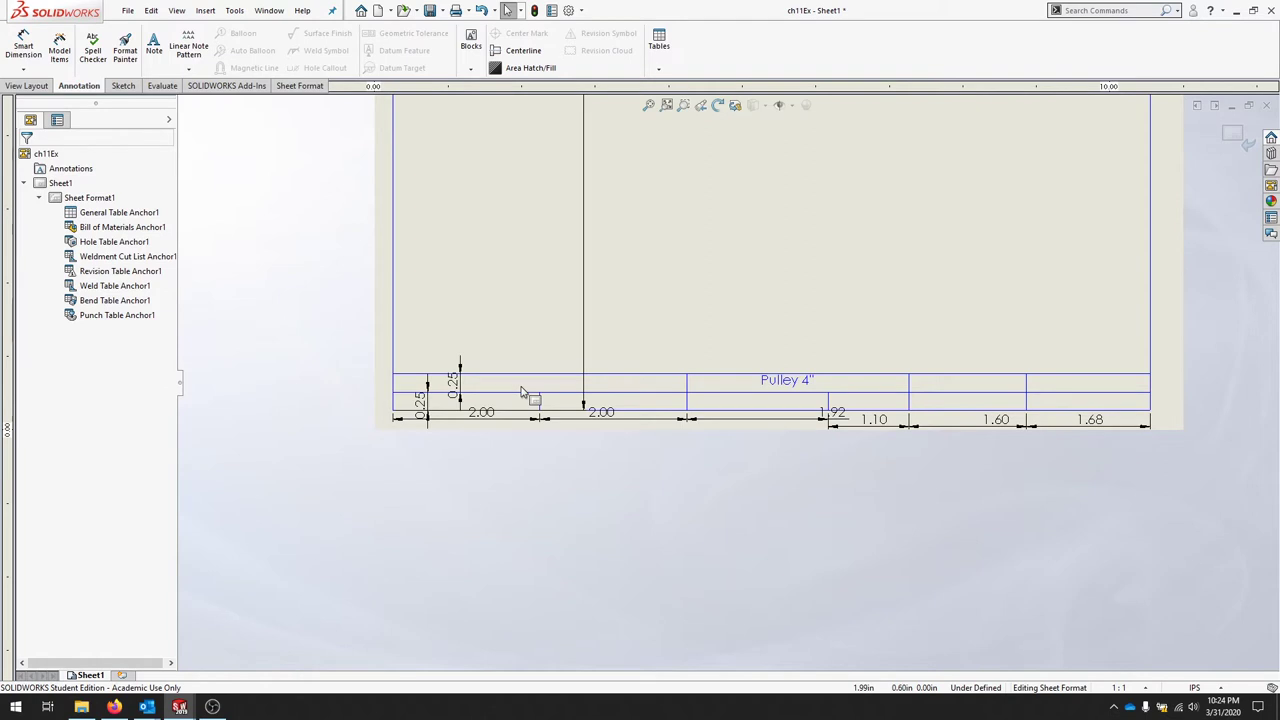
Add the note "PVCC" in the leftmost cell of the upper title block row.
{"action": "left_click", "coordinate": [154, 46]}
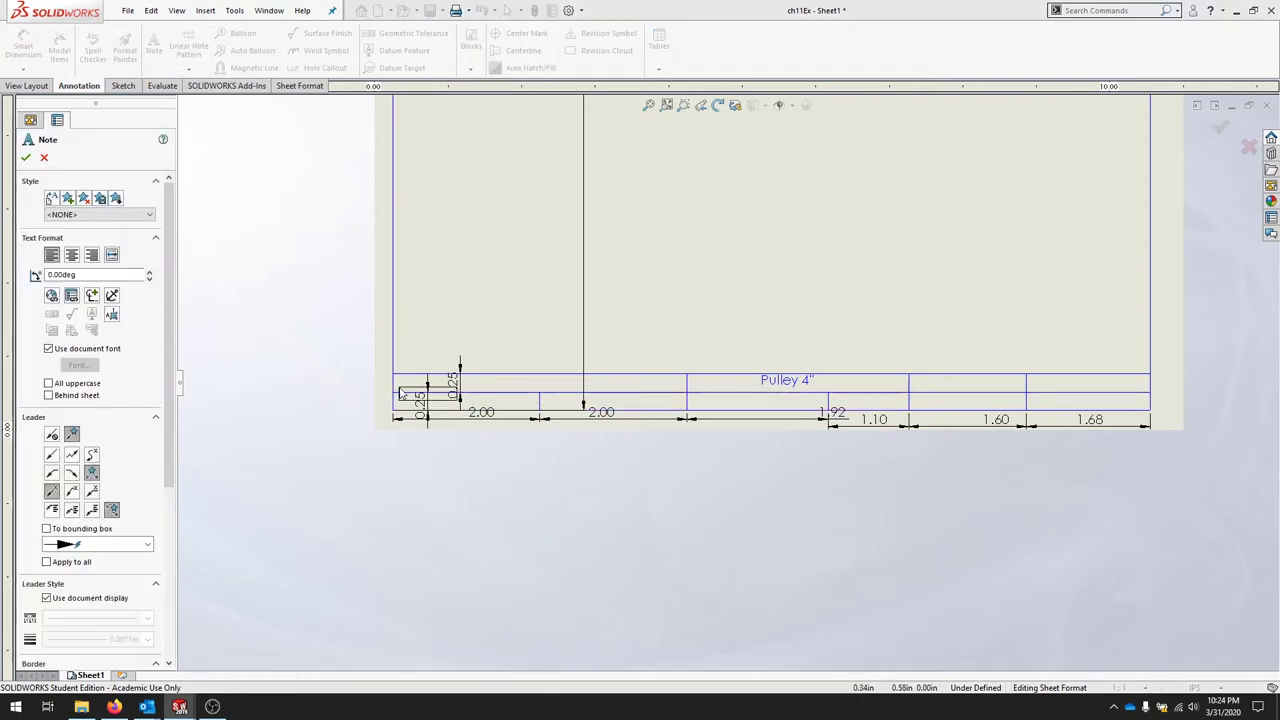
{"action": "scroll", "coordinate": [470, 378], "scroll_direction": "down", "scroll_amount": 5}
{"action": "left_click", "coordinate": [470, 370]}
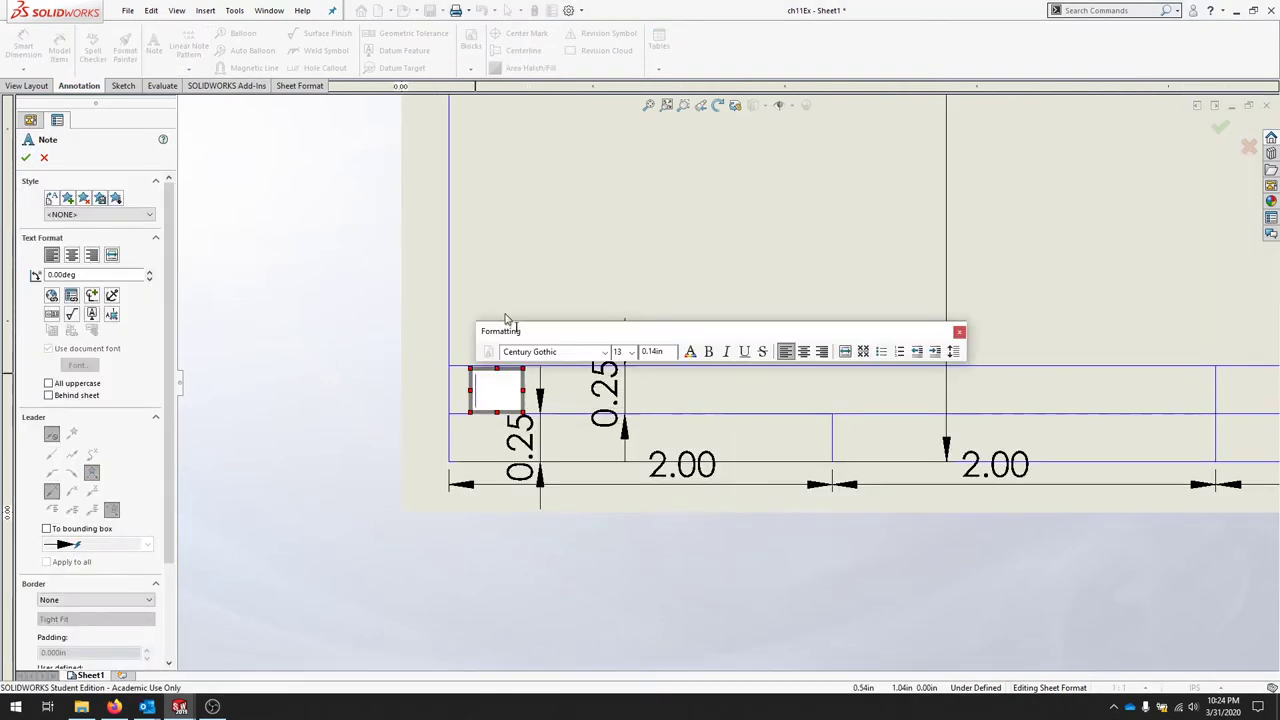
{"action": "type", "text": "PVCC"}
{"action": "left_click", "coordinate": [509, 177]}
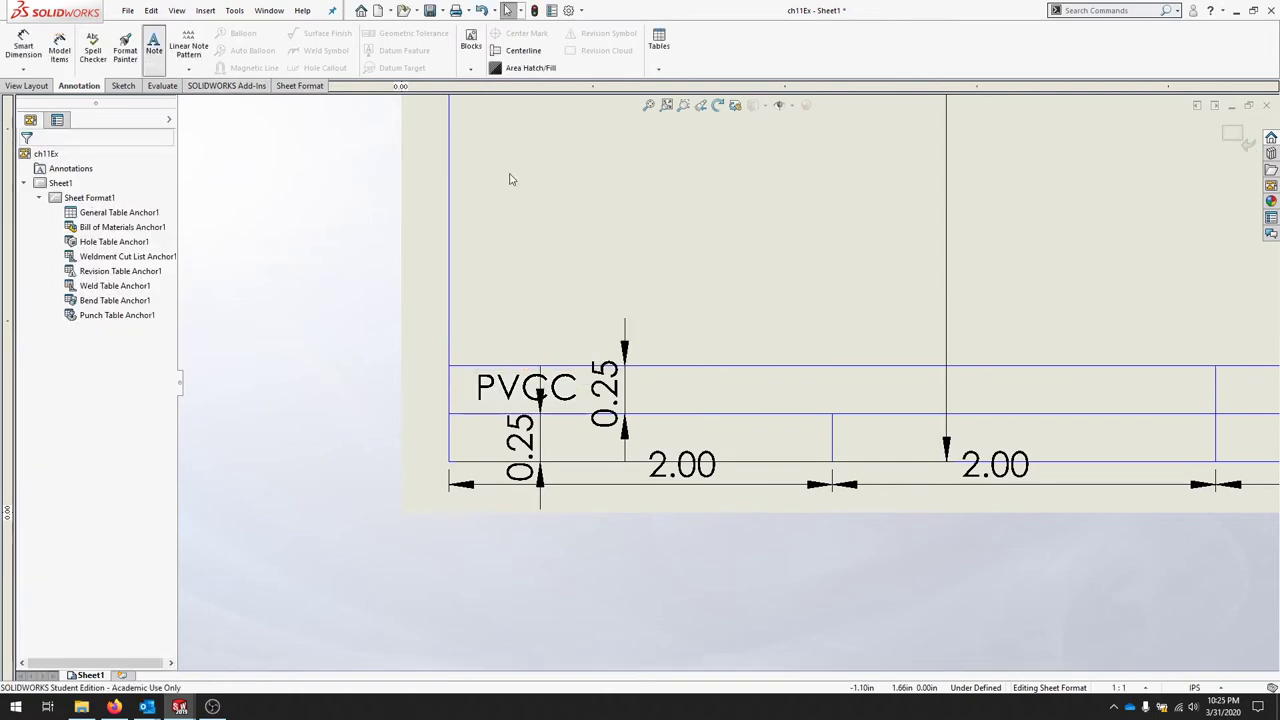
Add the note "AUTHOR:" in the leftmost cell of the lower title block row.
{"action": "left_click", "coordinate": [472, 428]}
{"action": "type", "text": "Dr.By"}
{"action": "key", "text": "BackSpace"}
{"action": "key", "text": "BackSpace"}
{"action": "key", "text": "BackSpace"}
{"action": "key", "text": "BackSpace"}
{"action": "type", "text": "RW"}
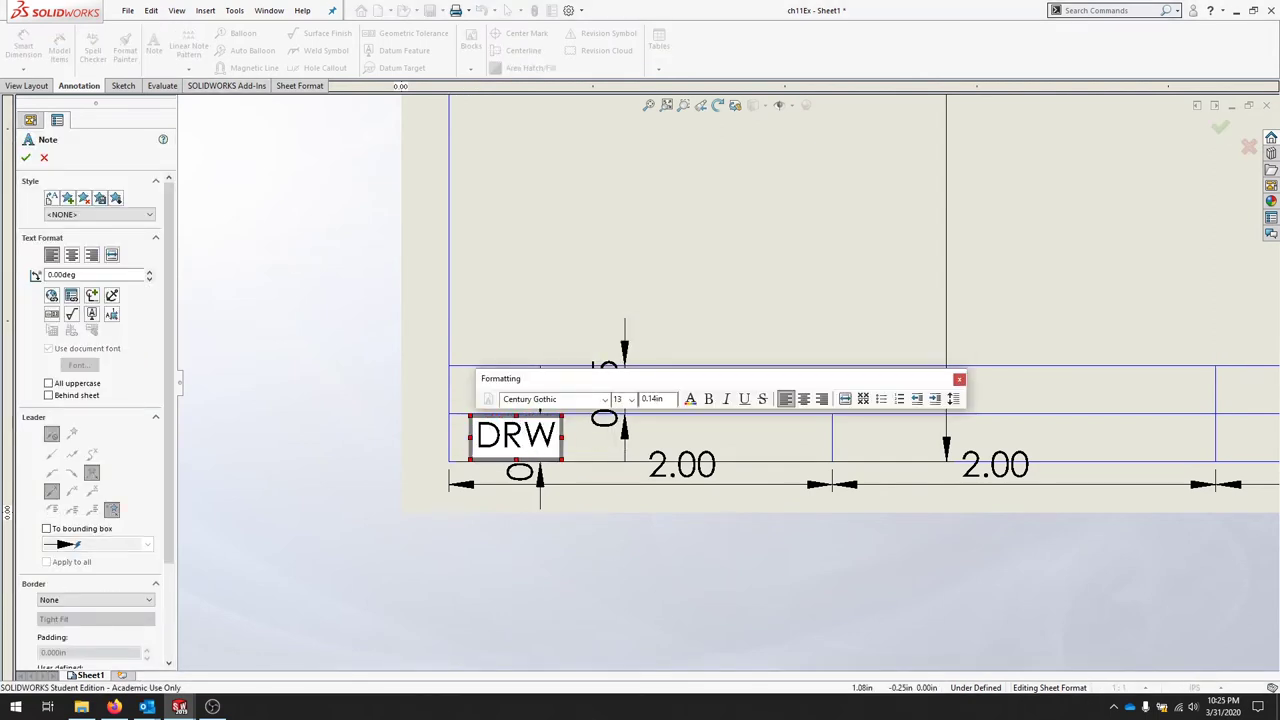
{"action": "key", "text": "BackSpace"}
{"action": "key", "text": "BackSpace"}
{"action": "key", "text": "BackSpace"}
{"action": "type", "text": "AUTHOR:"}
{"action": "key", "text": "Escape"}
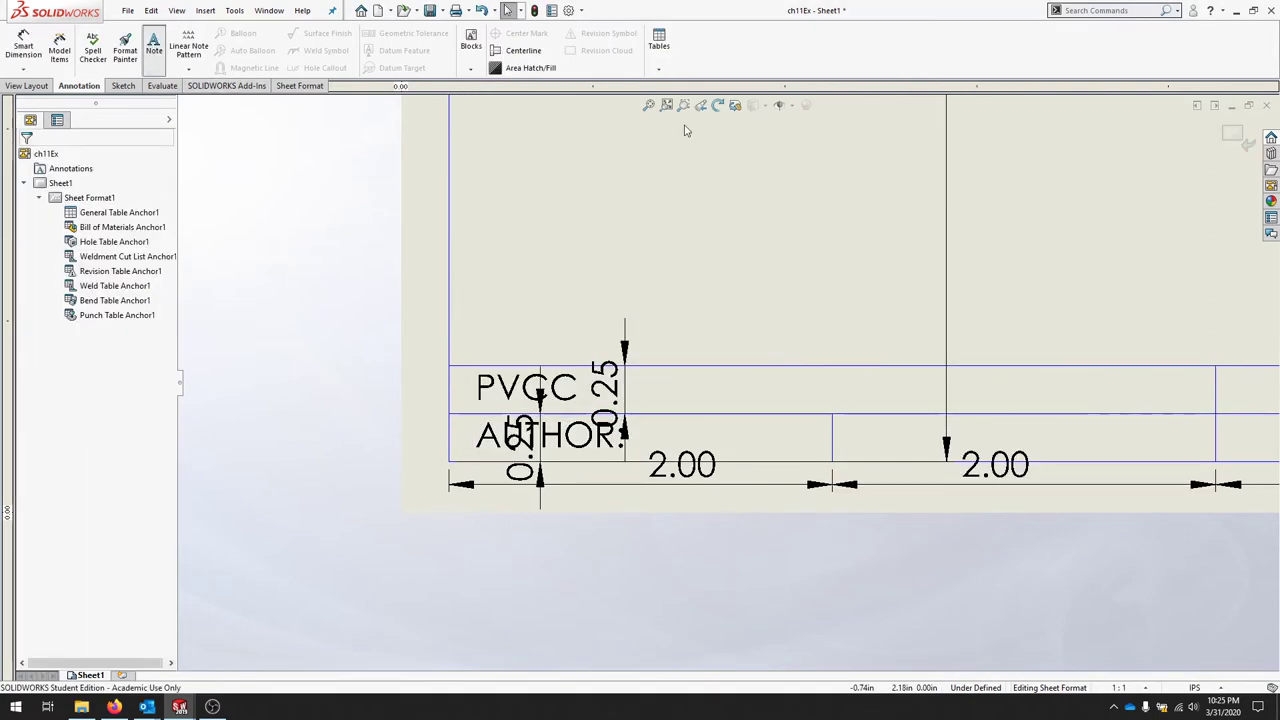
Add the notes "CK. BY" and "AP. BY" in the second and third cells of the lower title block row.
{"action": "scroll", "coordinate": [685, 130], "scroll_direction": "down", "scroll_amount": 2}
{"action": "left_click", "coordinate": [798, 410]}
{"action": "type", "text": "CK. BY"}
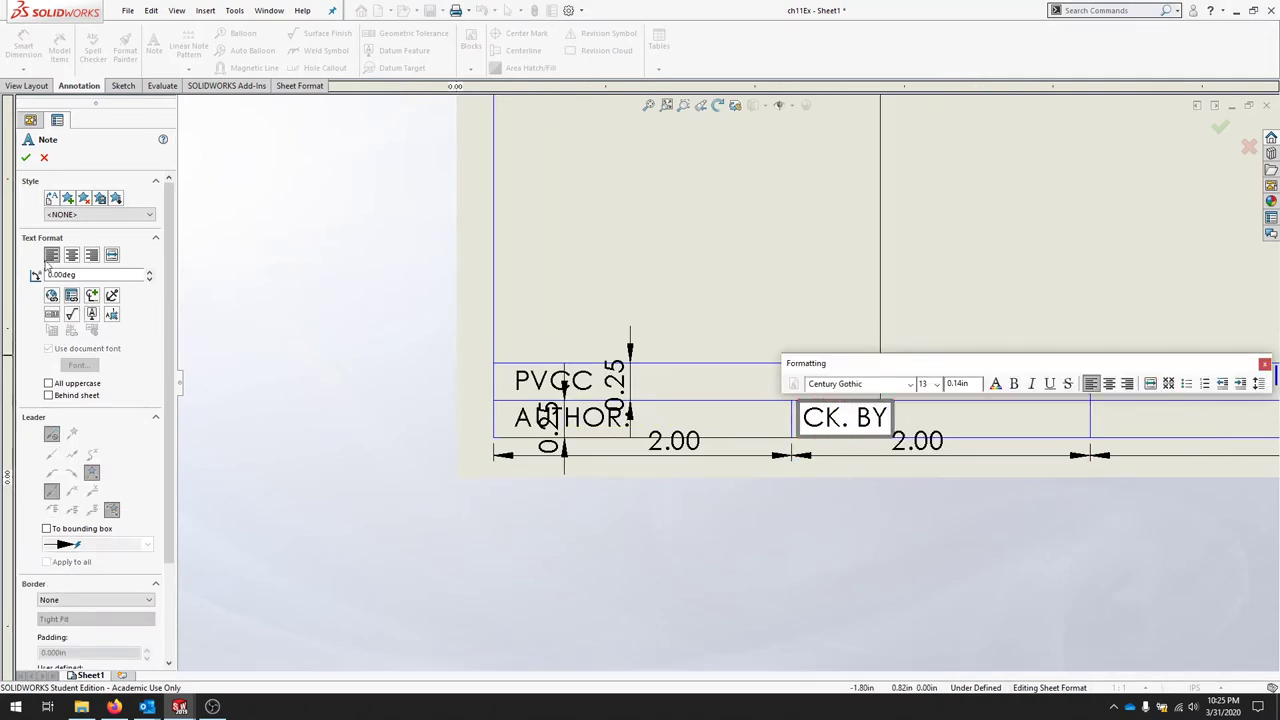
{"action": "left_click", "coordinate": [26, 157]}
{"action": "scroll", "coordinate": [493, 287], "scroll_direction": "up", "scroll_amount": 1}
{"action": "key", "text": "Return"}
{"action": "left_click", "coordinate": [986, 384]}
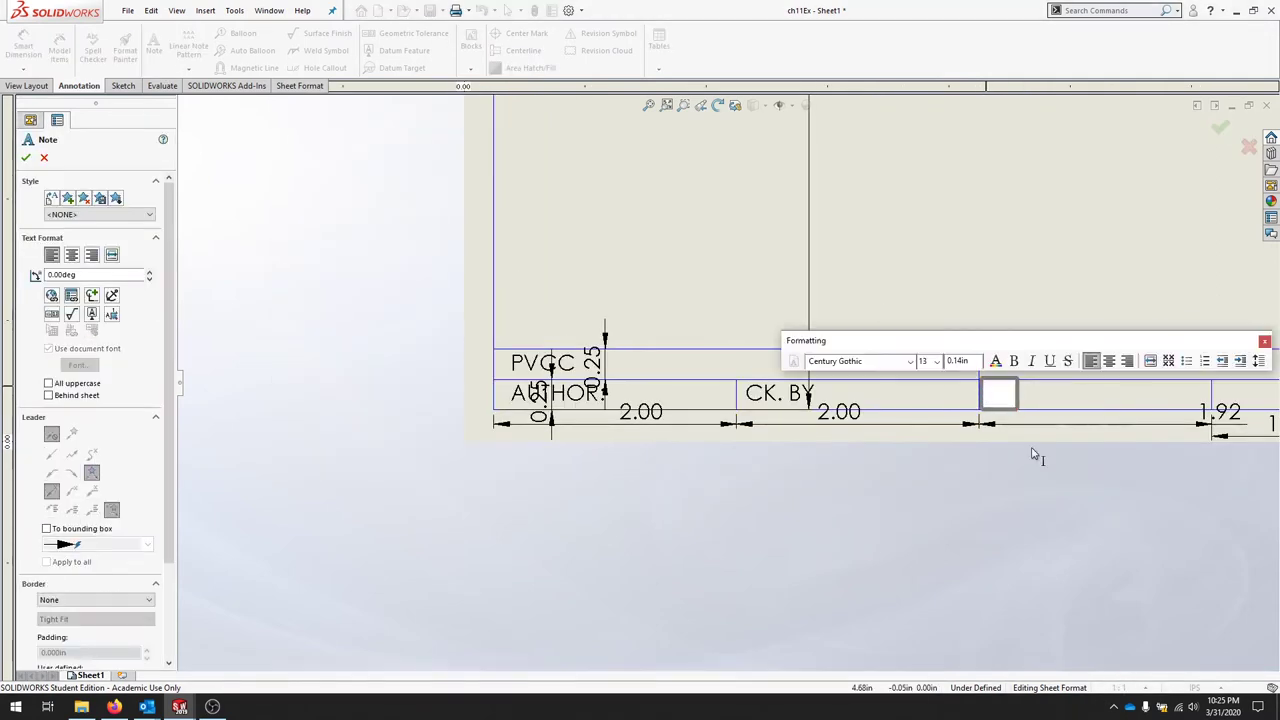
{"action": "type", "text": "AP. BY"}
{"action": "key", "text": "Escape"}
Add the notes "SCALE:" and "SHEET" in the fourth and fifth cells of the lower title block row.
{"action": "left_click", "coordinate": [153, 45]}
{"action": "middle_click_drag", "start_coordinate": [1053, 482], "coordinate": [730, 488]}
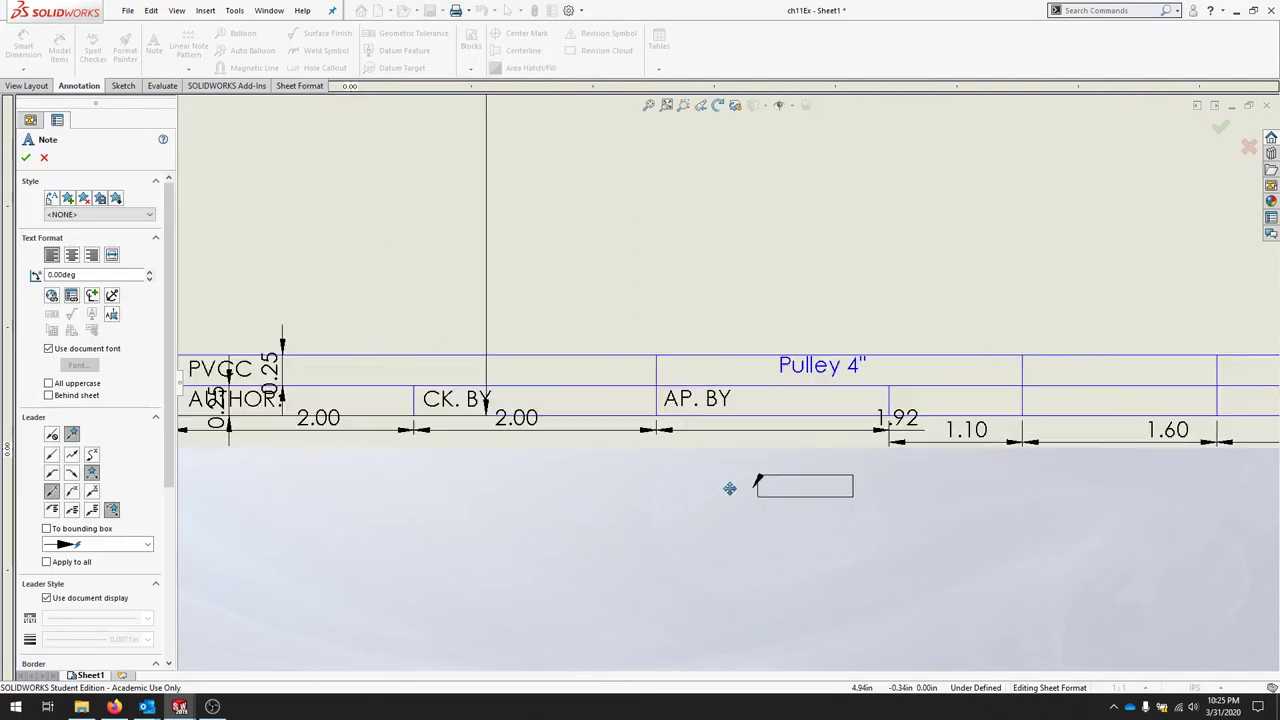
{"action": "left_click", "coordinate": [753, 398]}
{"action": "type", "text": "SCALE:"}
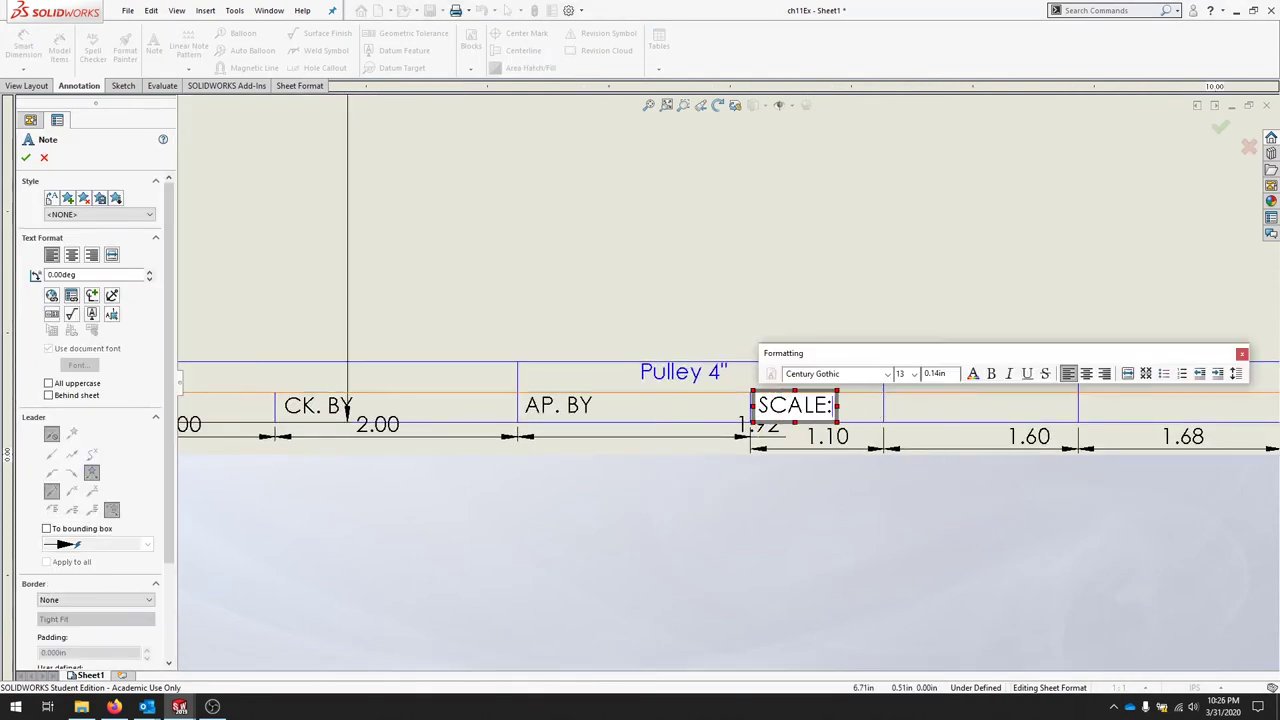
{"action": "key", "text": "Escape"}
{"action": "left_click", "coordinate": [153, 45]}
{"action": "left_click", "coordinate": [888, 398]}
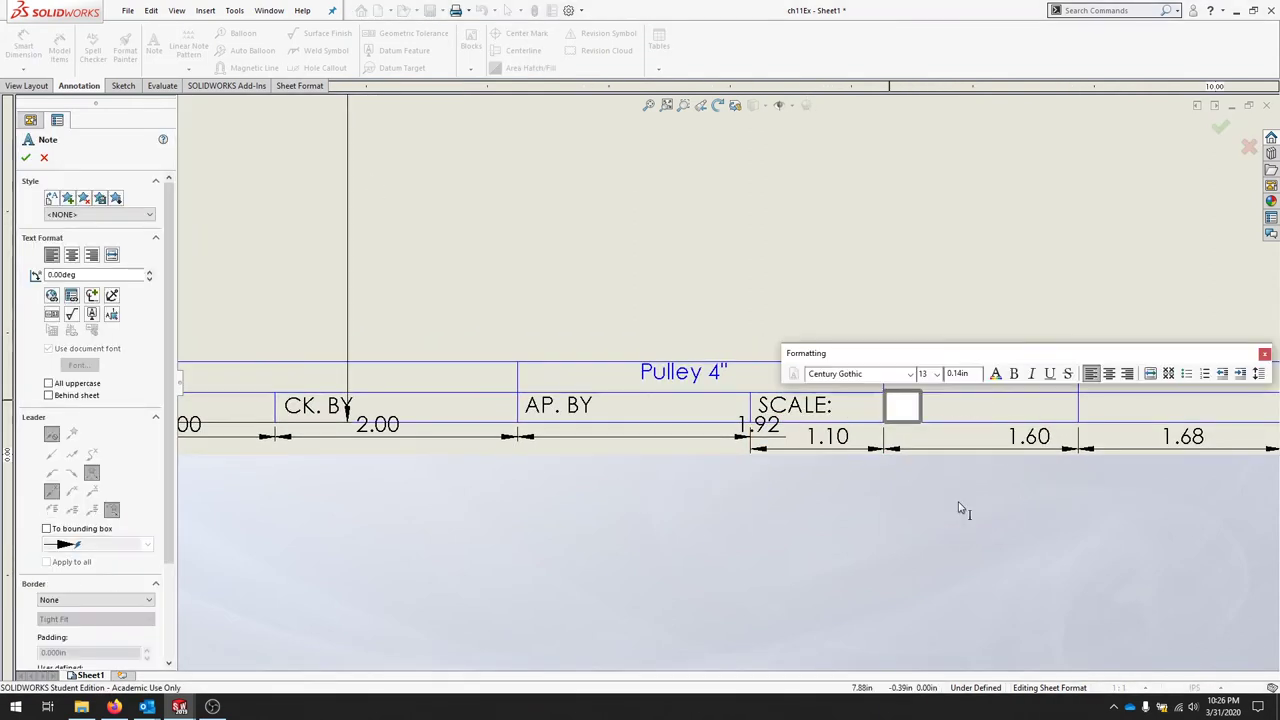
{"action": "type", "text": "SHEET"}
{"action": "key", "text": "Escape"}
Add the note "DWG. NO." in the rightmost cell of the lower title block row.
{"action": "key", "text": "Return"}
{"action": "left_click", "coordinate": [1082, 402]}
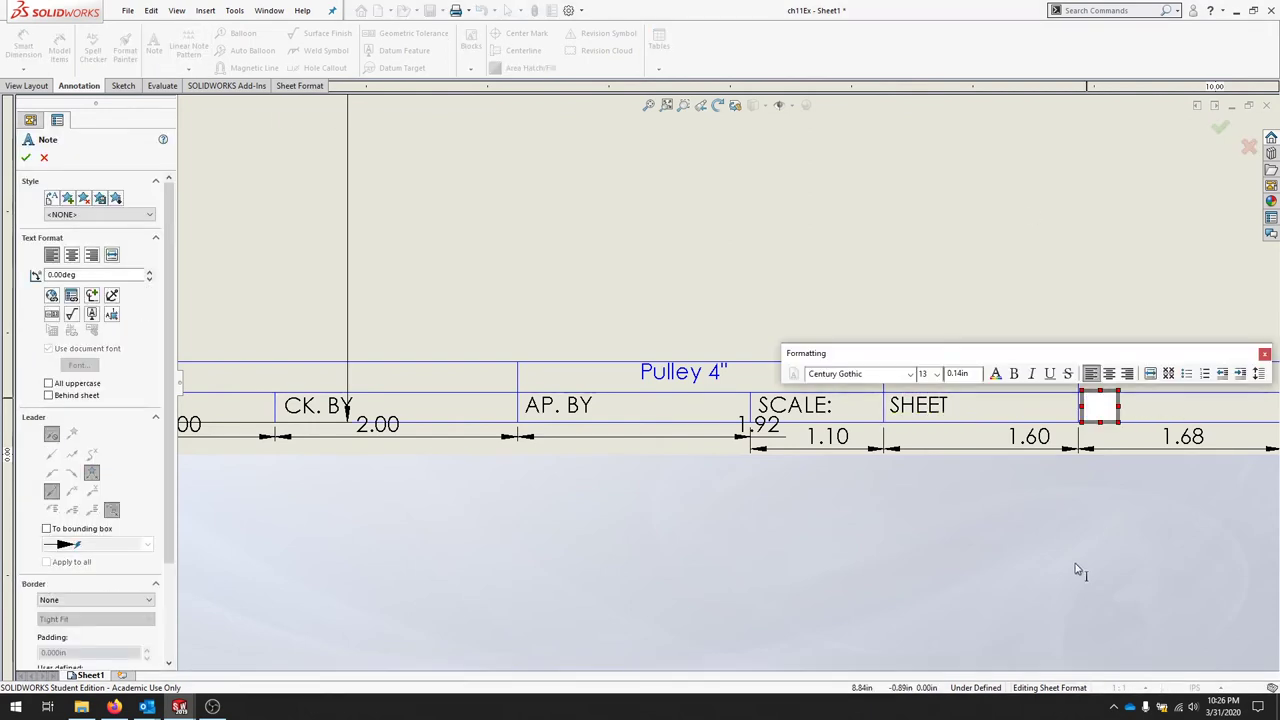
{"action": "type", "text": "DWG. NO."}
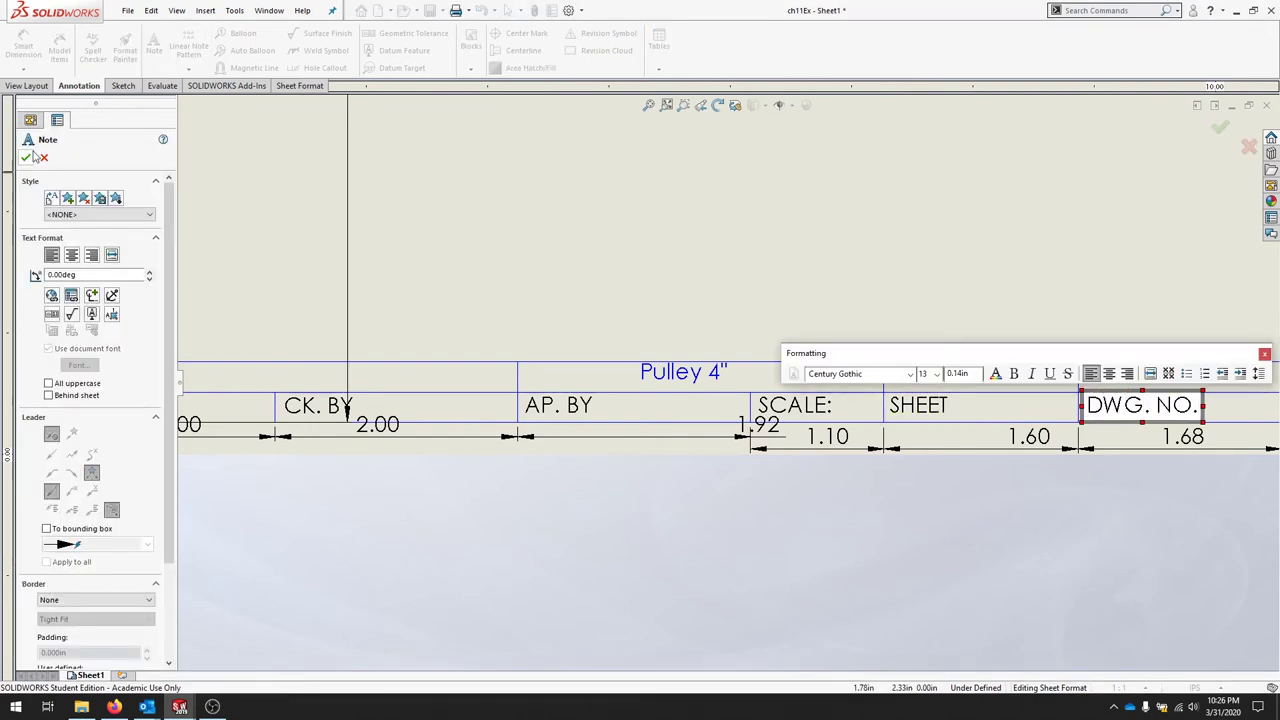
{"action": "key", "text": "Escape"}
{"action": "key", "text": "Return"}
Add the notes "CODE:" and "DATE:" in the last and second-to-last cells of the upper title block row.
{"action": "left_click", "coordinate": [1084, 370]}
{"action": "type", "text": "CODE:"}
{"action": "key", "text": "Escape"}
{"action": "key", "text": "Return"}
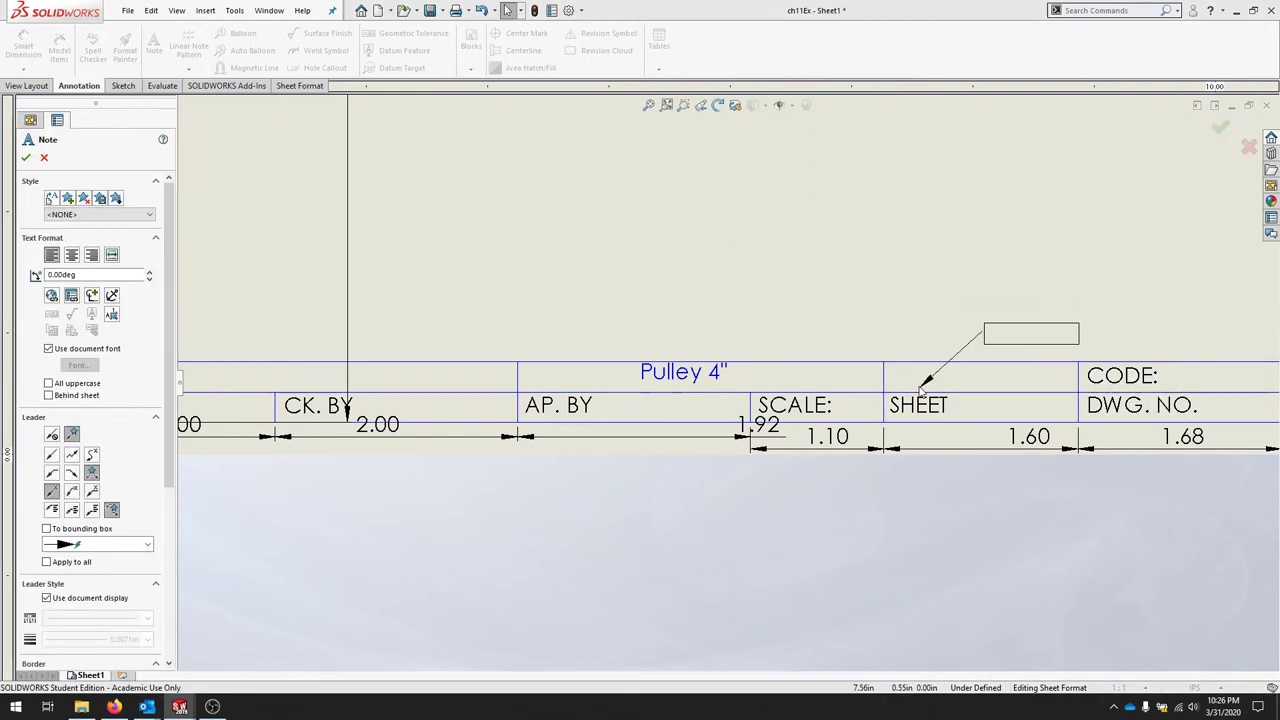
{"action": "left_click", "coordinate": [905, 374]}
{"action": "type", "text": "DATE:"}
{"action": "key", "text": "Escape"}
{"action": "key", "text": "f"}
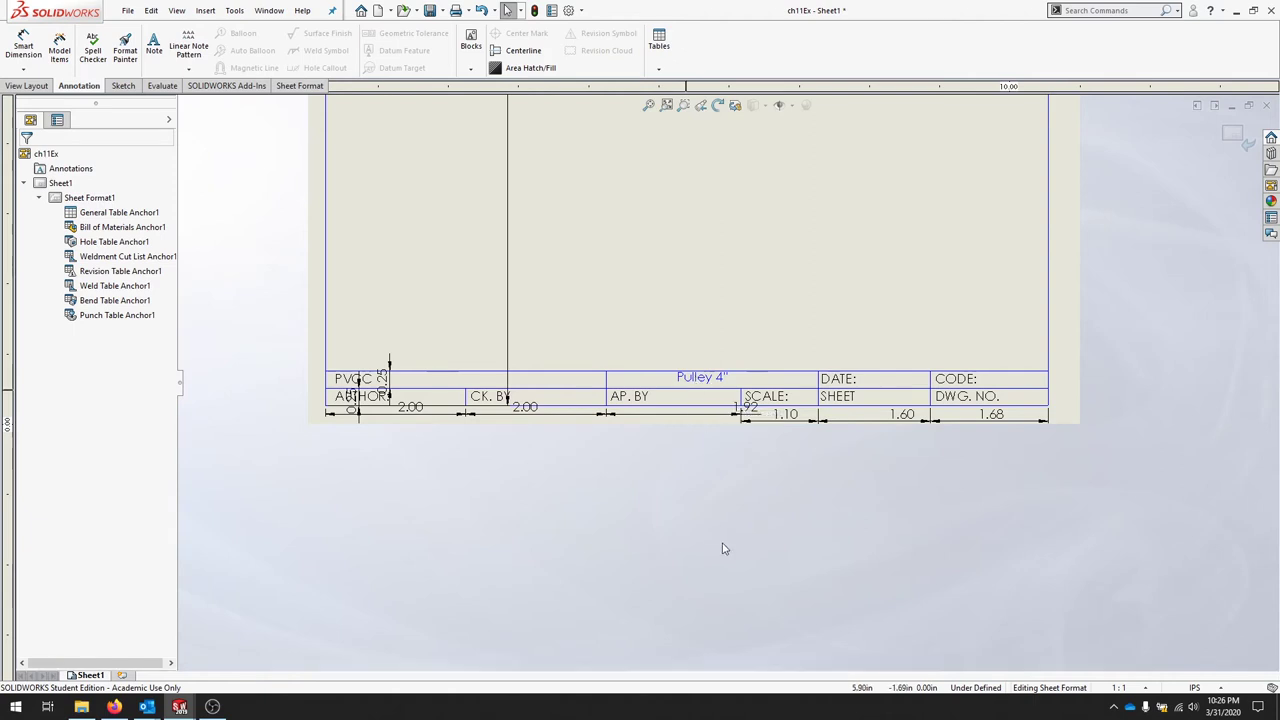
Hide the vertical dimension that gives the border's overall height.
{"action": "left_click_drag", "start_coordinate": [702, 379], "coordinate": [637, 380]}
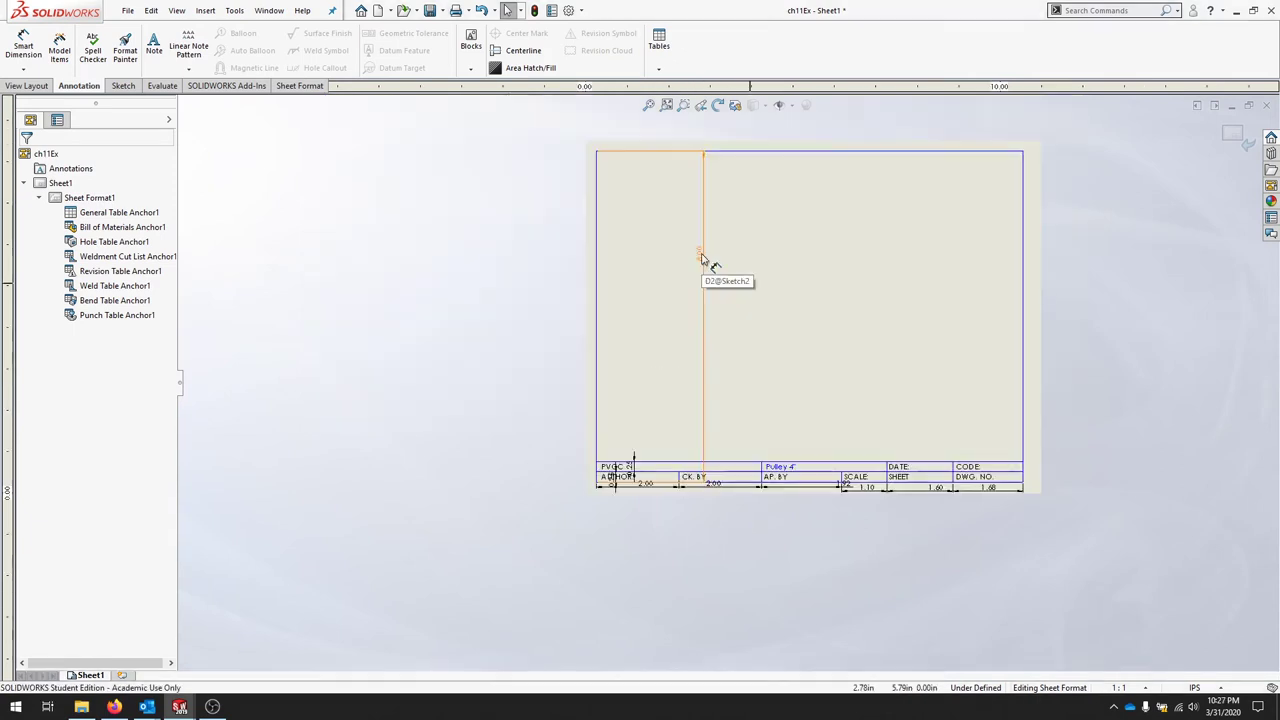
{"action": "left_click", "coordinate": [702, 258]}
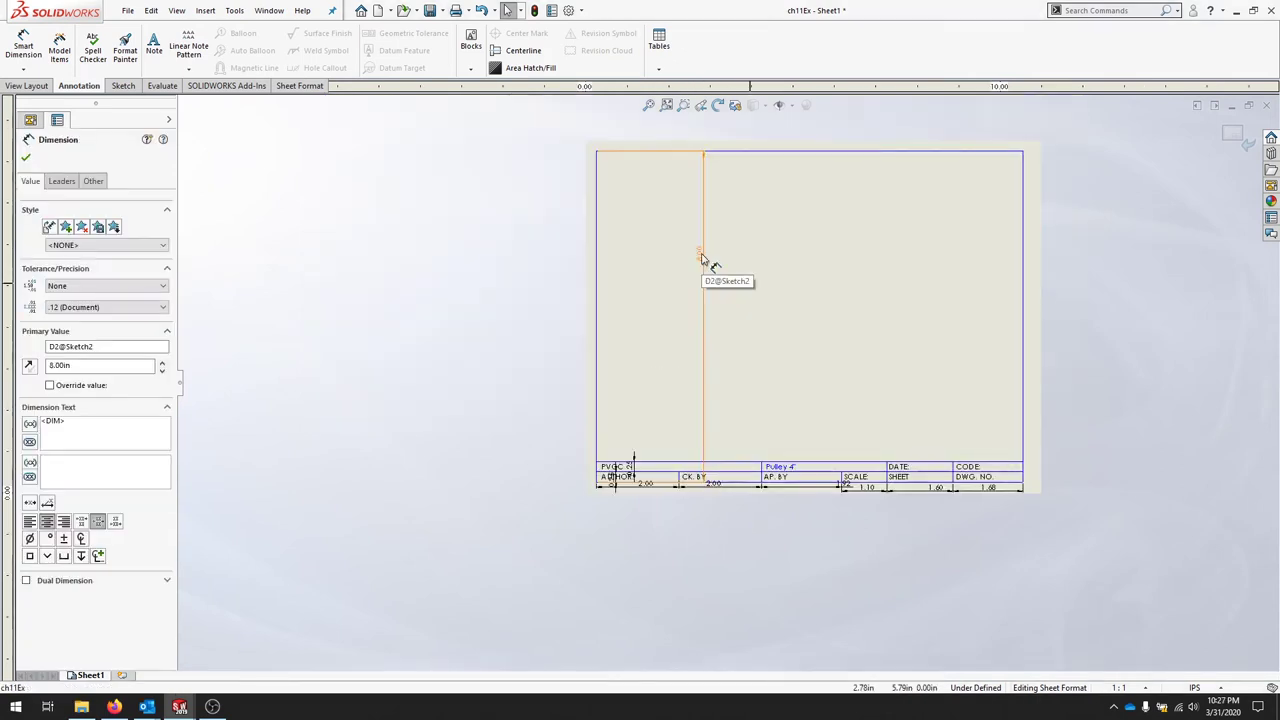
{"action": "right_click", "coordinate": [704, 258]}
{"action": "left_click", "coordinate": [733, 350]}
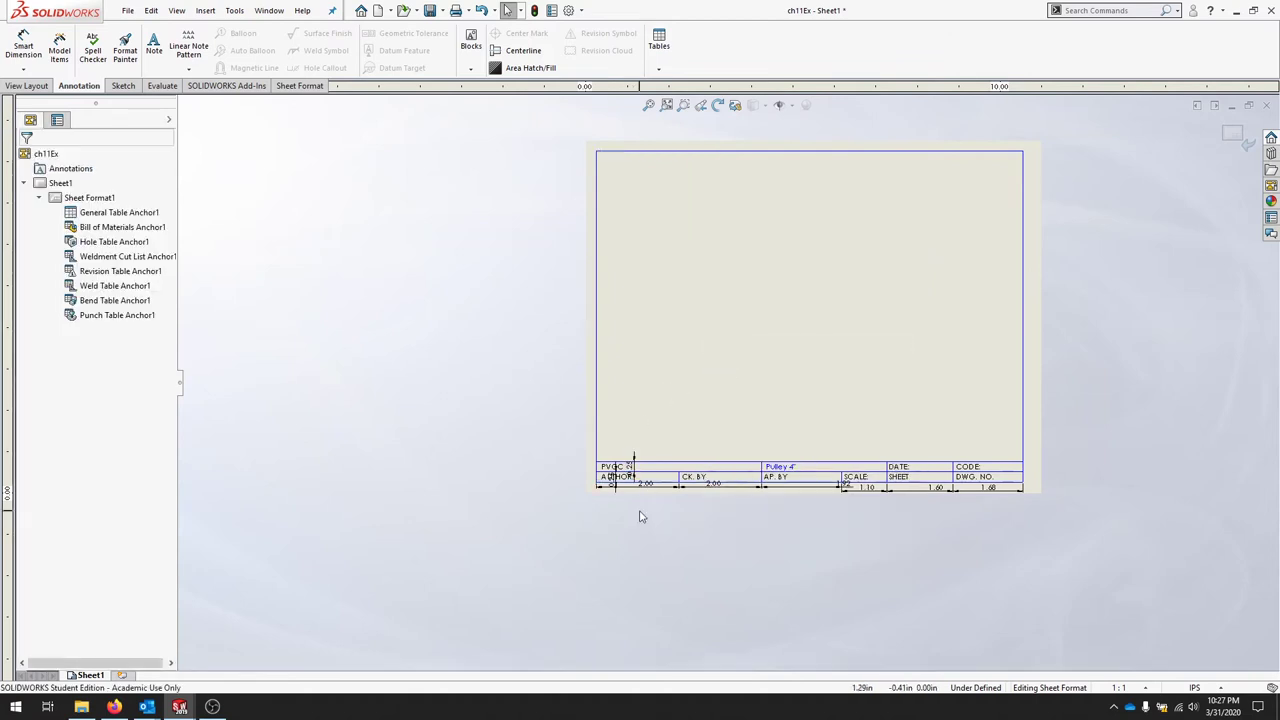
Hide the two row-height dimensions at the left end of the title block.
{"action": "scroll", "coordinate": [637, 508], "scroll_direction": "down", "scroll_amount": 3}
{"action": "left_click", "coordinate": [632, 416]}
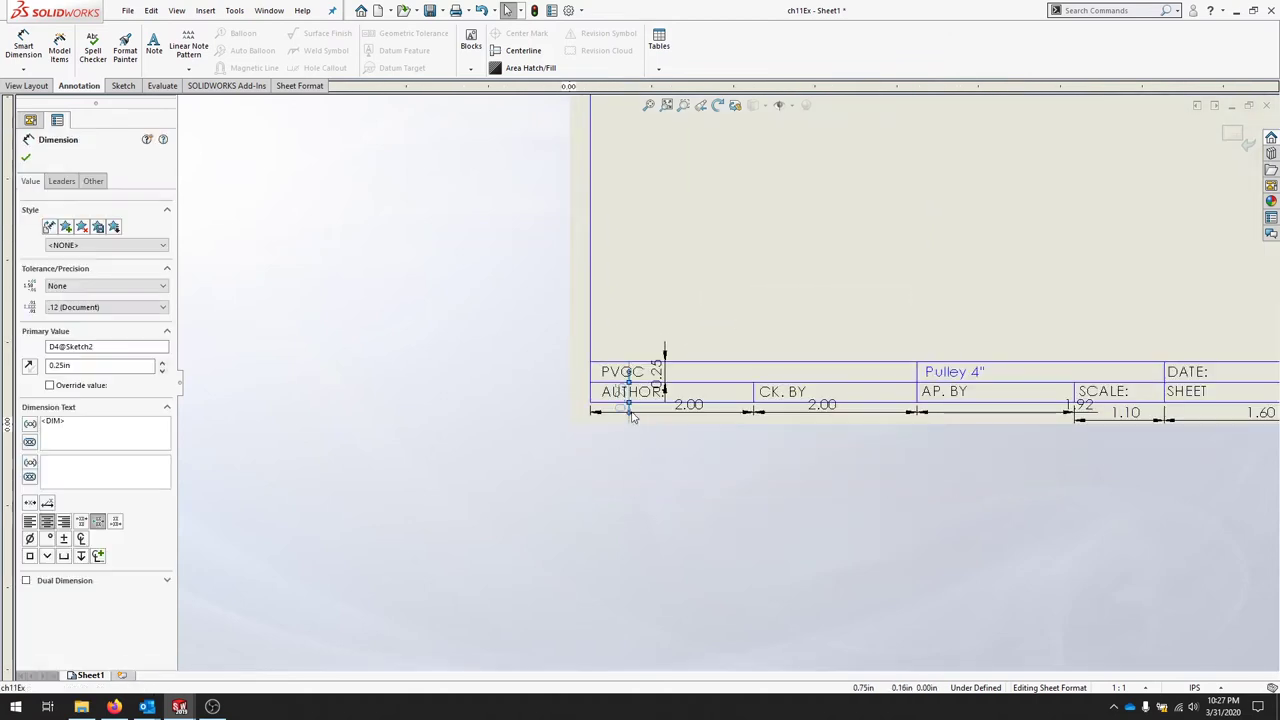
{"action": "right_click", "coordinate": [632, 416]}
{"action": "left_click", "coordinate": [660, 206]}
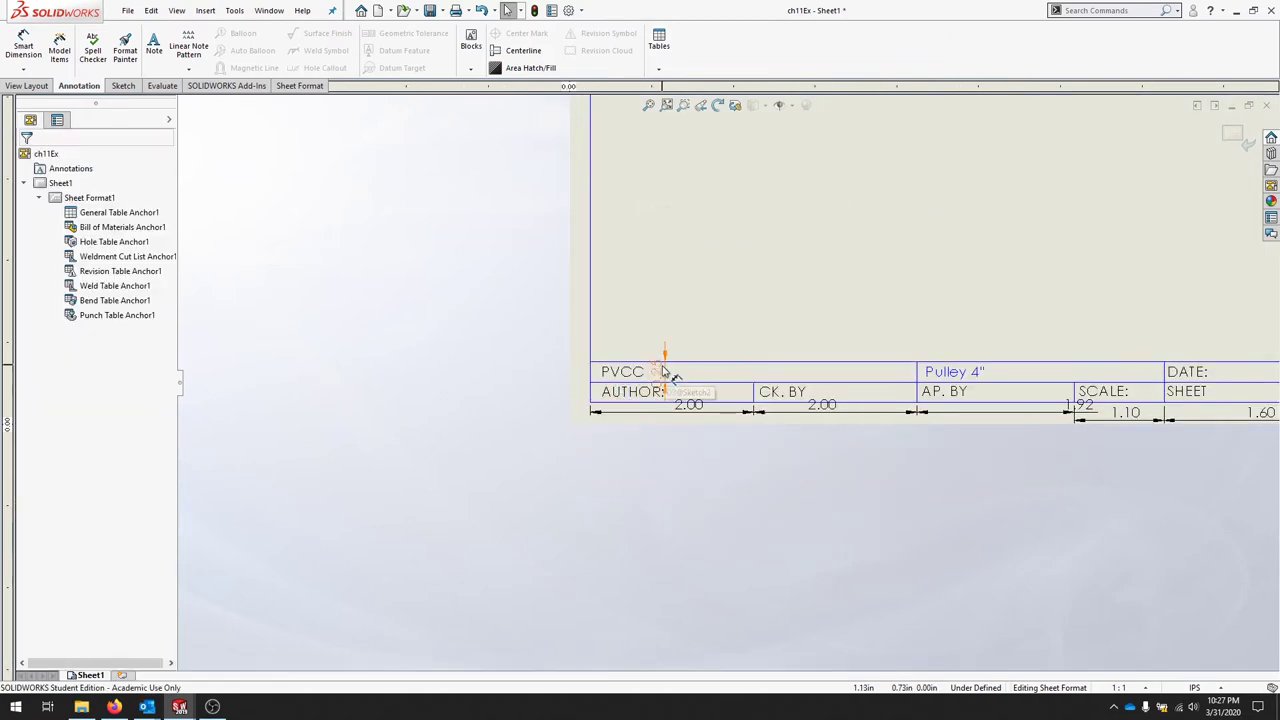
{"action": "right_click", "coordinate": [663, 371]}
{"action": "left_click", "coordinate": [713, 470]}
Hide the width dimensions below the AUTHOR and CK. BY cells.
{"action": "right_click", "coordinate": [688, 405]}
{"action": "left_click", "coordinate": [735, 208]}
{"action": "scroll", "coordinate": [550, 340], "scroll_direction": "down", "scroll_amount": 2}
{"action": "right_click", "coordinate": [957, 438]}
{"action": "left_click", "coordinate": [1000, 231]}
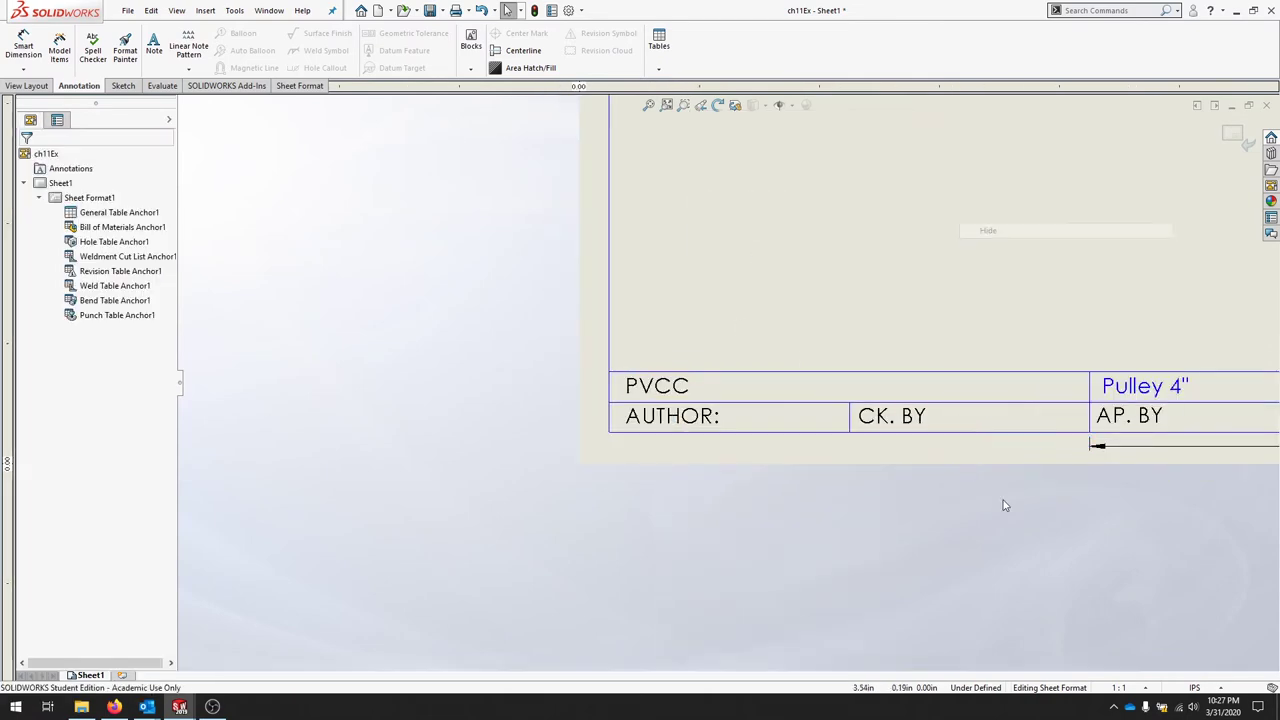
Hide the remaining width dimensions below the AP. BY, SCALE, SHEET and DWG. NO. cells.
{"action": "scroll", "coordinate": [1003, 500], "scroll_direction": "up", "scroll_amount": 2}
{"action": "right_click", "coordinate": [932, 401]}
{"action": "left_click", "coordinate": [985, 469]}
{"action": "right_click", "coordinate": [886, 398]}
{"action": "left_click", "coordinate": [1005, 466]}
{"action": "right_click", "coordinate": [1063, 395]}
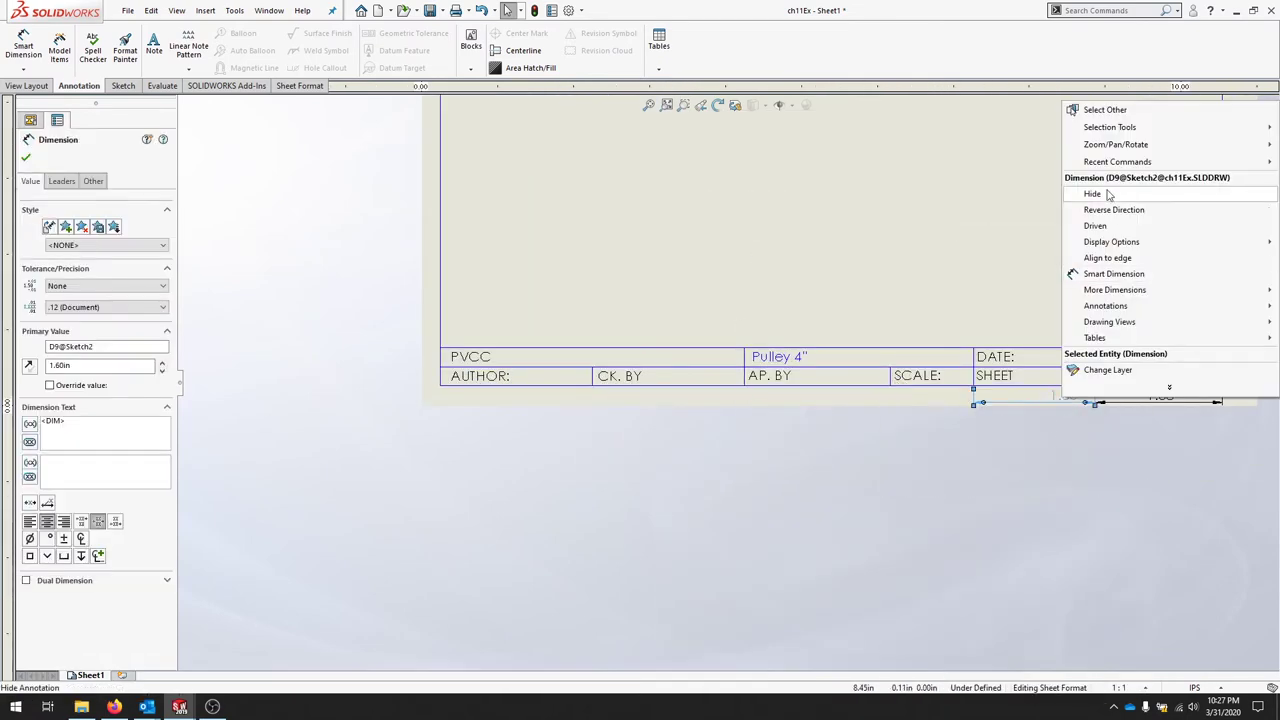
{"action": "left_click", "coordinate": [1111, 194]}
{"action": "right_click", "coordinate": [1160, 395]}
{"action": "left_click", "coordinate": [1112, 489]}
{"action": "scroll", "coordinate": [757, 452], "scroll_direction": "up", "scroll_amount": 4}
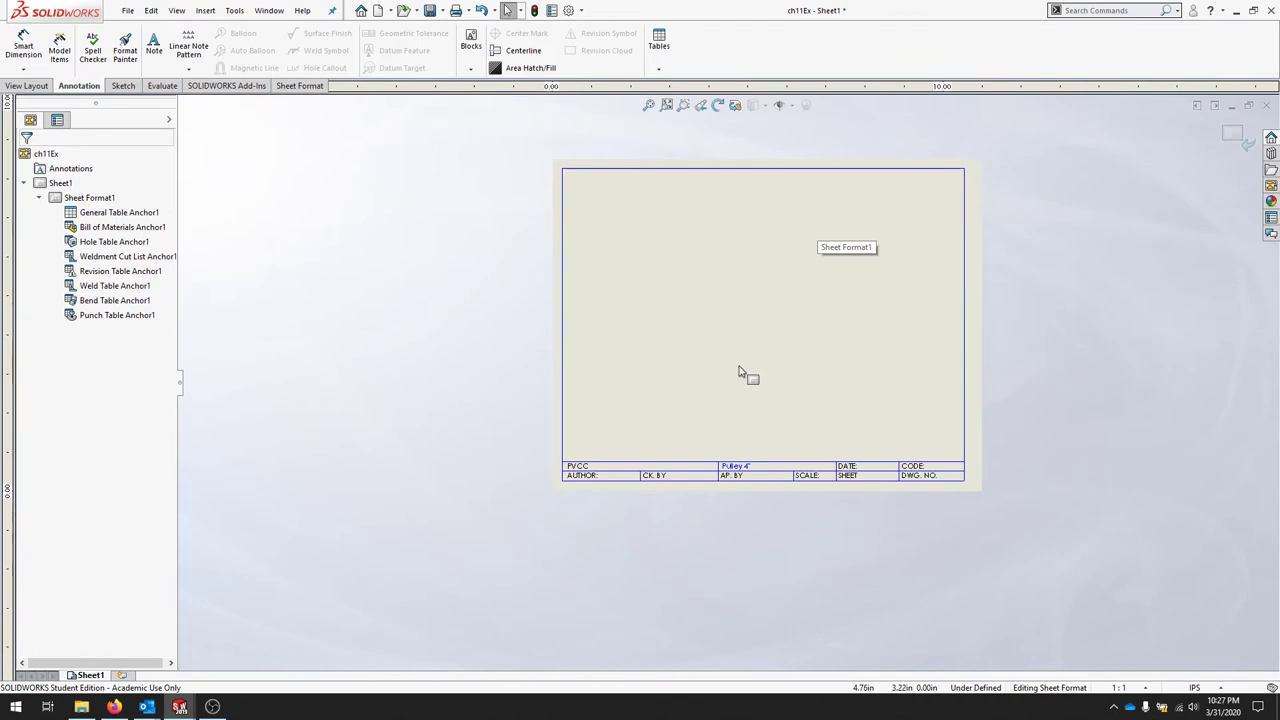
{"action": "scroll", "coordinate": [728, 358], "scroll_direction": "down", "scroll_amount": 1}
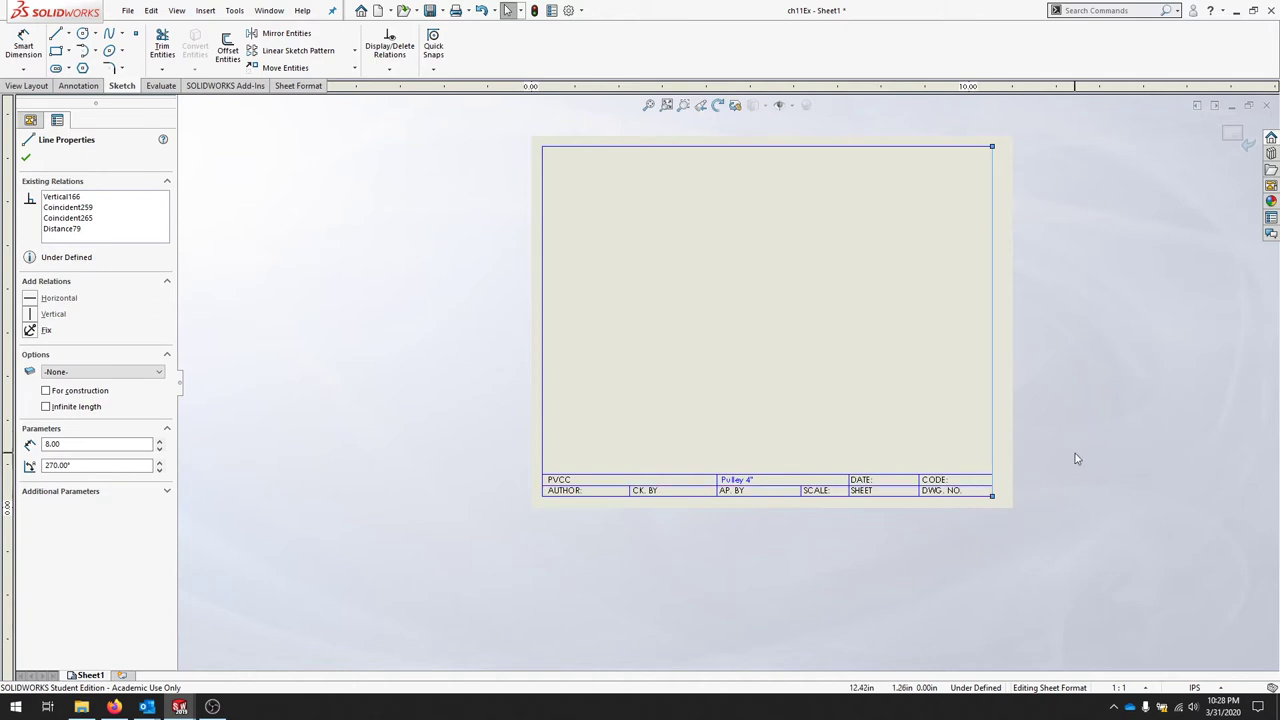
Start saving the drawing under a new name with the file type Drawing Templates (*.drwdot).
{"action": "left_click", "coordinate": [128, 10]}
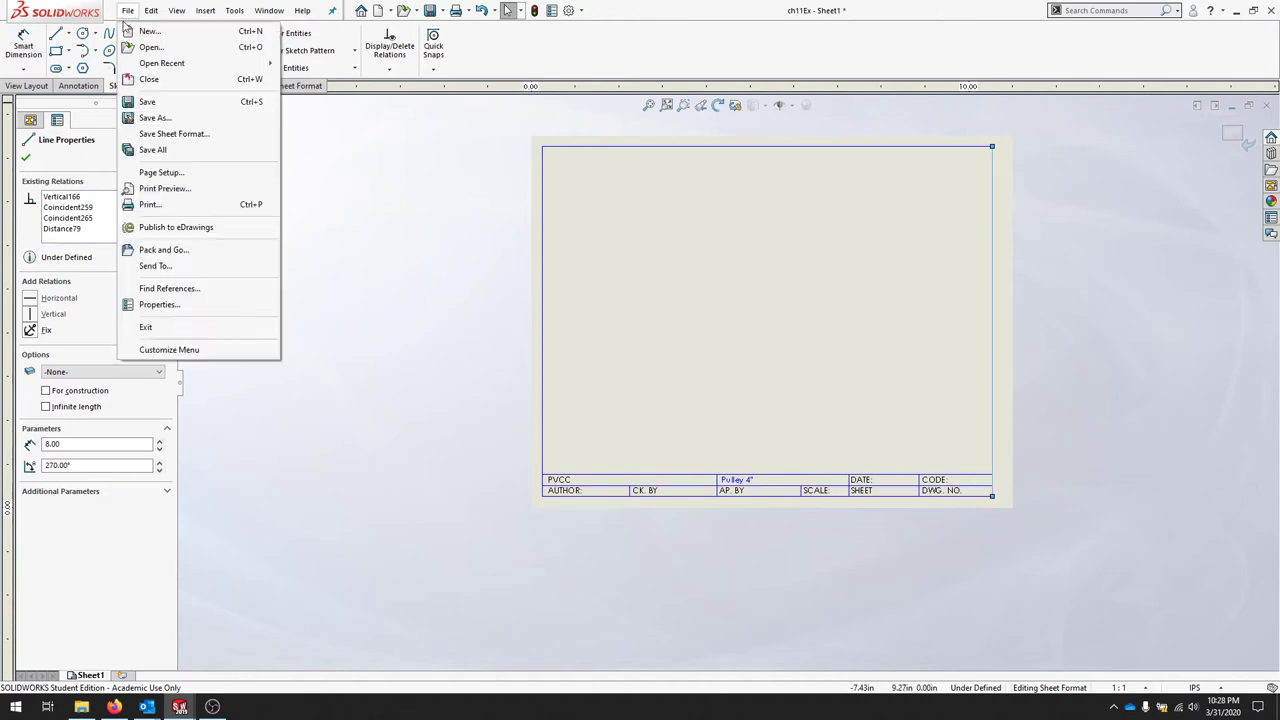
{"action": "left_click", "coordinate": [178, 116]}
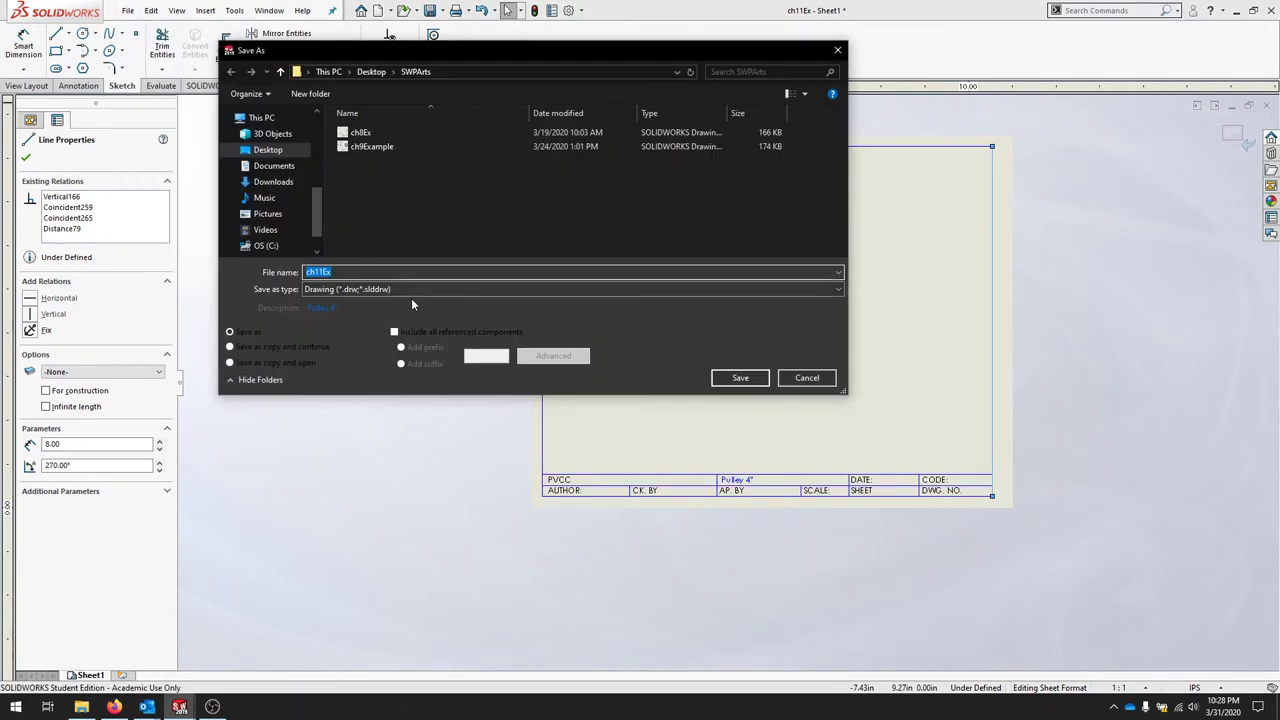
{"action": "left_click", "coordinate": [409, 289]}
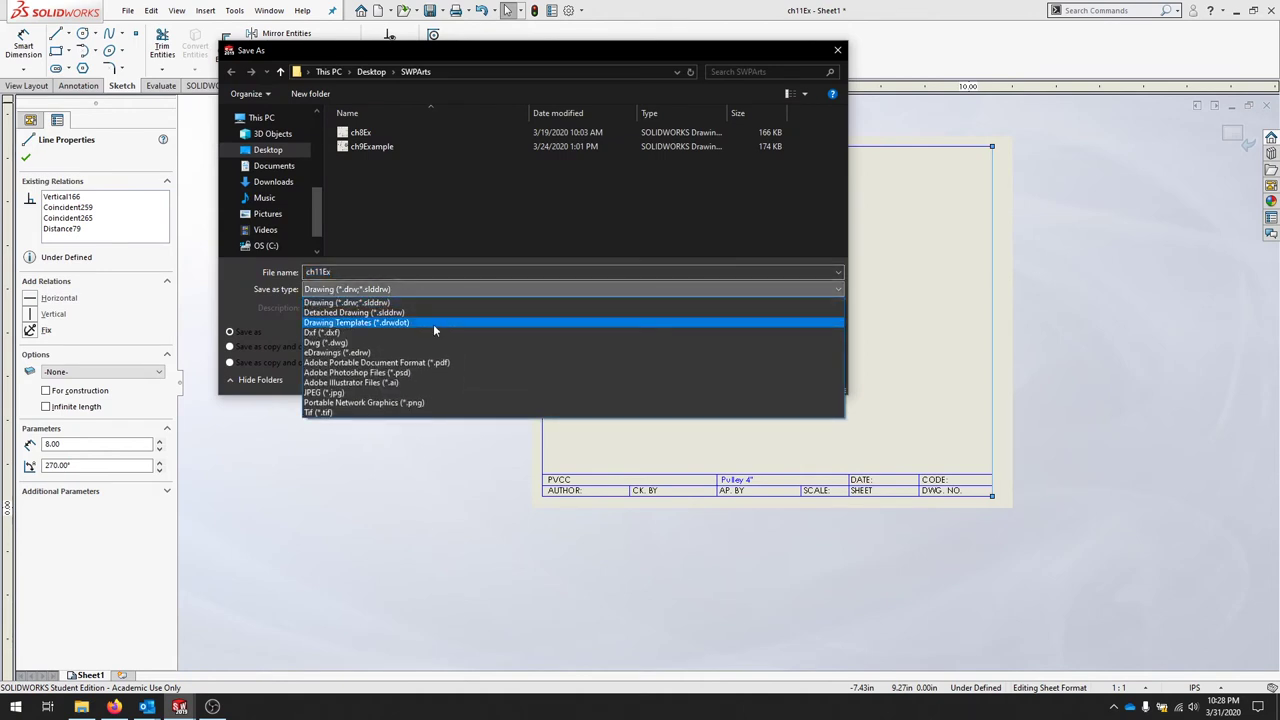
{"action": "left_click", "coordinate": [433, 322]}
Name the template "ANSI A Custom Inch" and save it in the templates folder.
{"action": "left_click", "coordinate": [353, 270]}
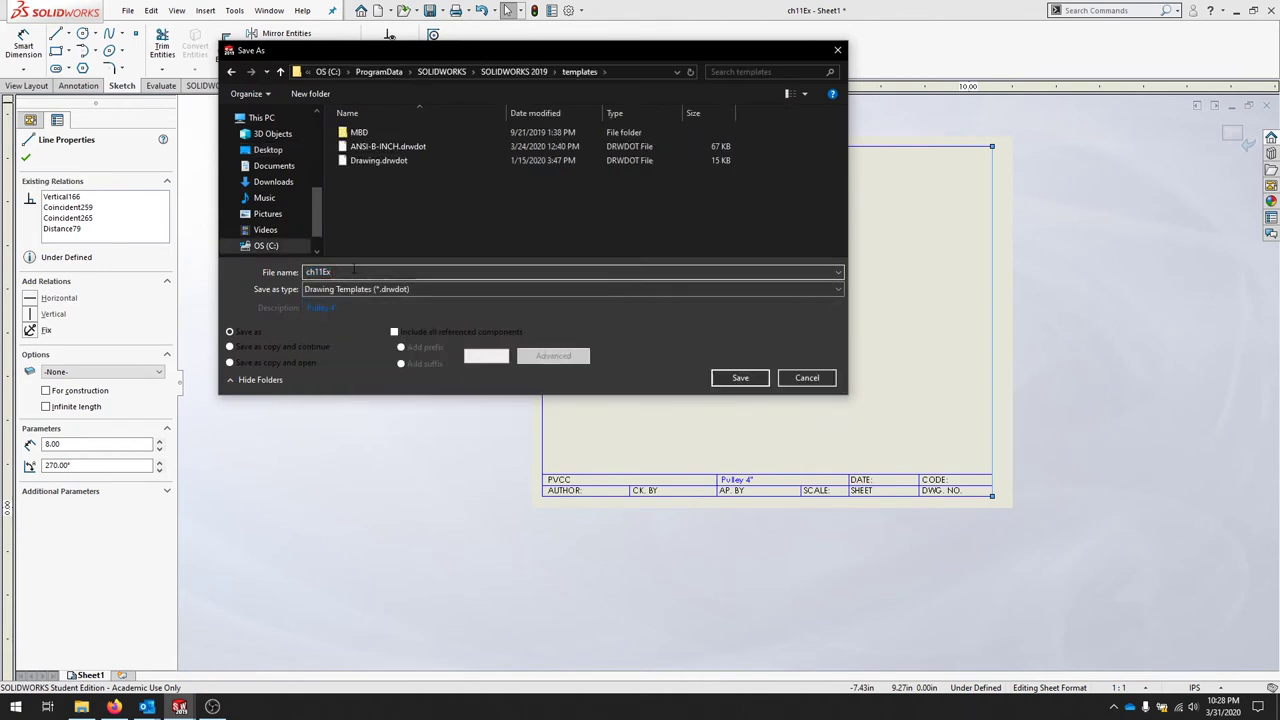
{"action": "type", "text": "ANSI A Cus"}
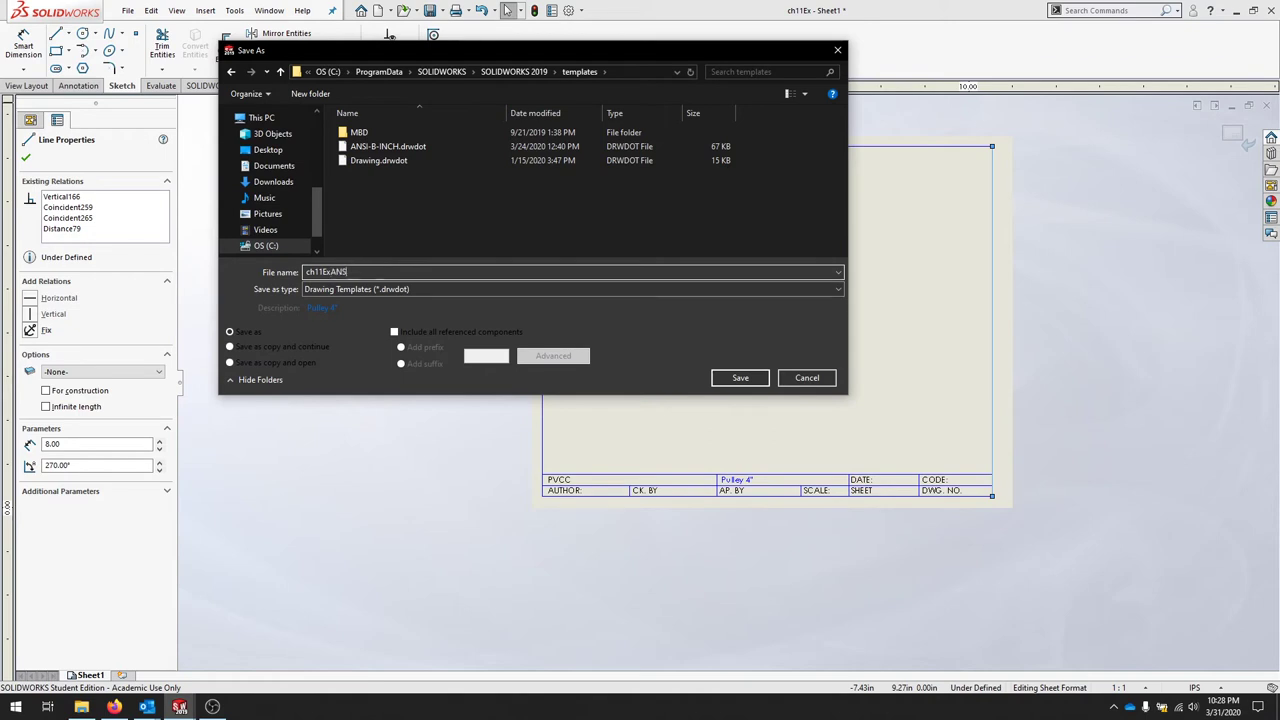
{"action": "key", "text": "BackSpace"}
{"action": "key", "text": "BackSpace"}
{"action": "key", "text": "BackSpace"}
{"action": "key", "text": "BackSpace"}
{"action": "key", "text": "BackSpace"}
{"action": "key", "text": "BackSpace"}
{"action": "key", "text": "BackSpace"}
{"action": "key", "text": "BackSpace"}
{"action": "key", "text": "BackSpace"}
{"action": "key", "text": "BackSpace"}
{"action": "key", "text": "BackSpace"}
{"action": "key", "text": "BackSpace"}
{"action": "key", "text": "BackSpace"}
{"action": "key", "text": "BackSpace"}
{"action": "key", "text": "BackSpace"}
{"action": "key", "text": "BackSpace"}
{"action": "type", "text": "ANSI A Custom Inch"}
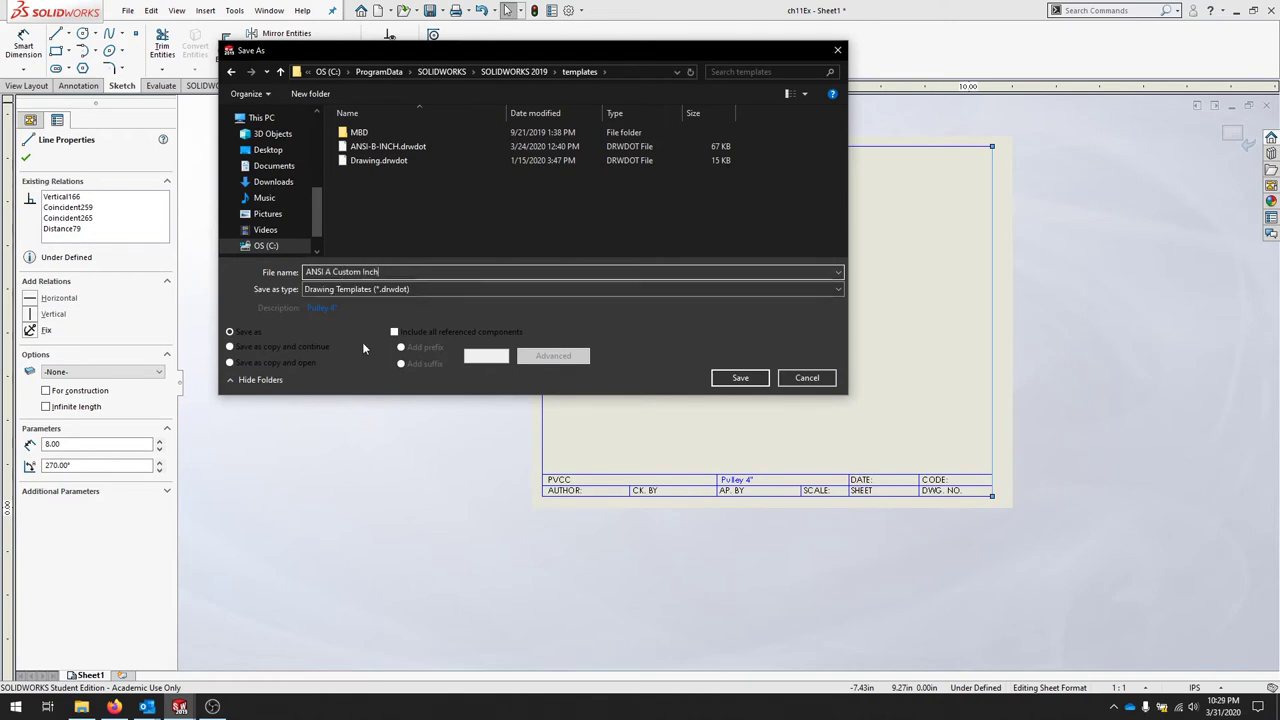
{"action": "key", "text": "Return"}
{"action": "key", "text": "Return"}
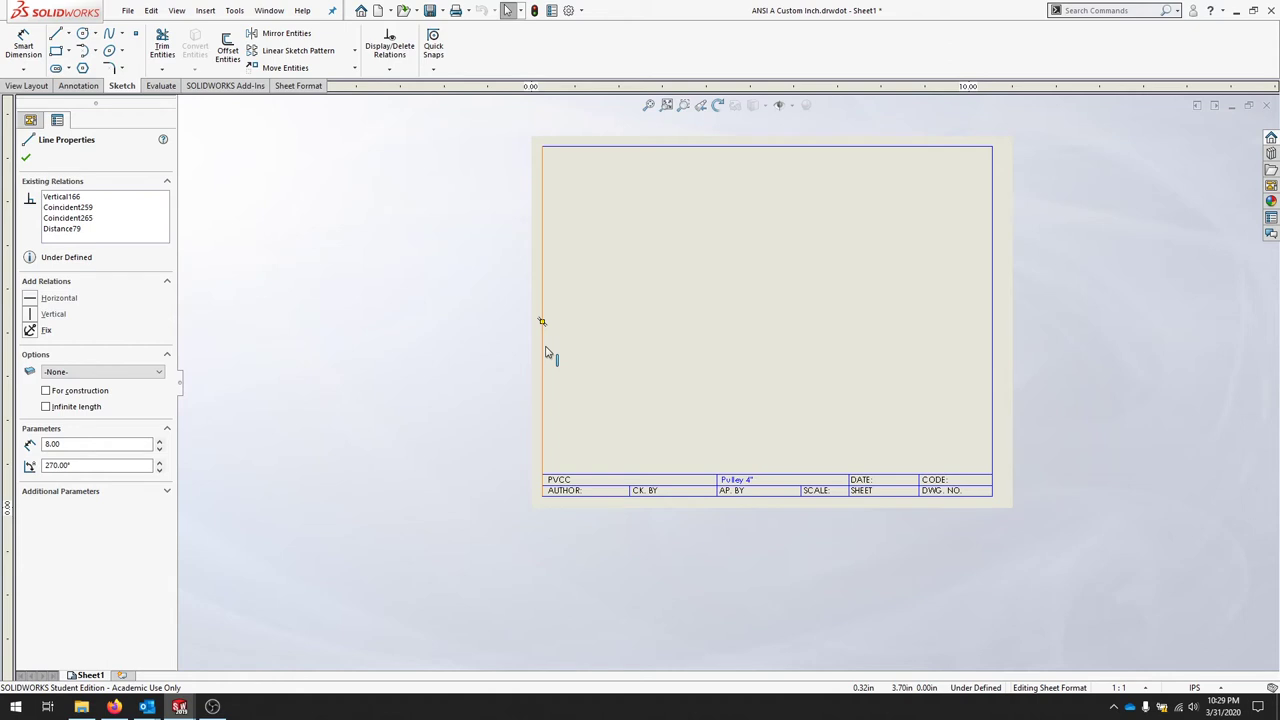
Switch from the sheet format back to editing the sheet and start a model view of ch11Ex in the Left orientation.
{"action": "right_click", "coordinate": [560, 365]}
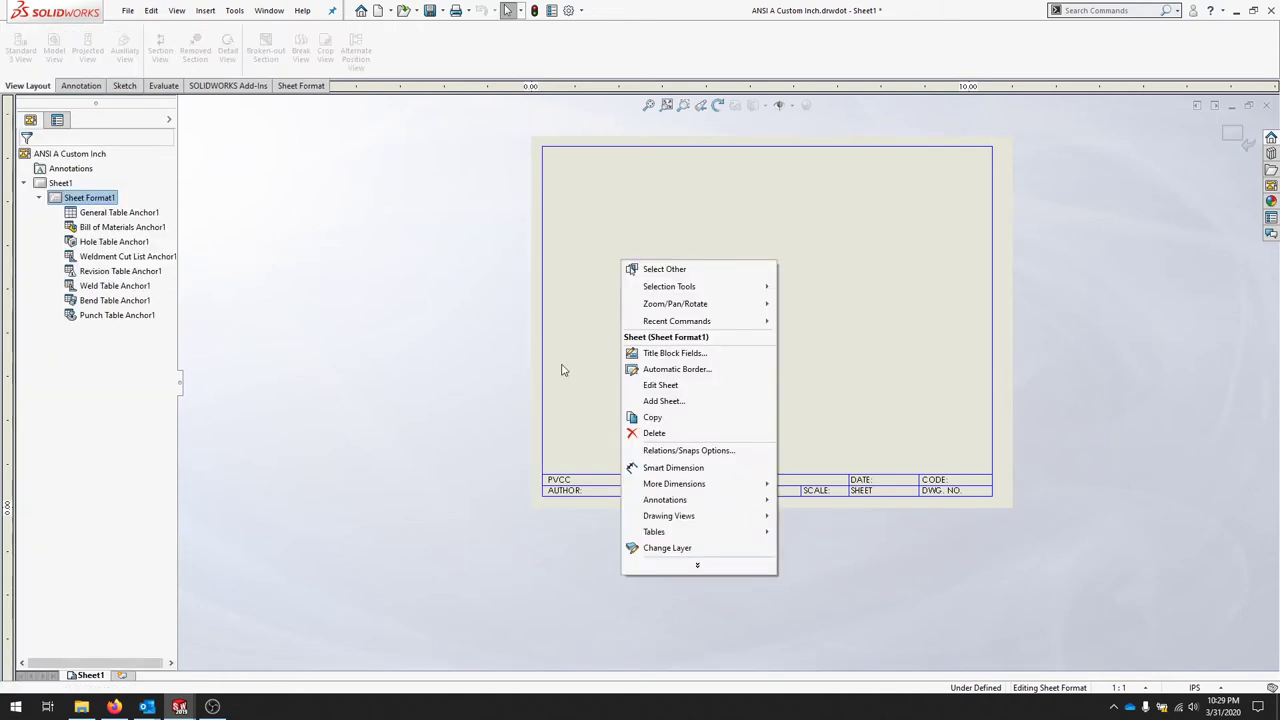
{"action": "left_click", "coordinate": [676, 390]}
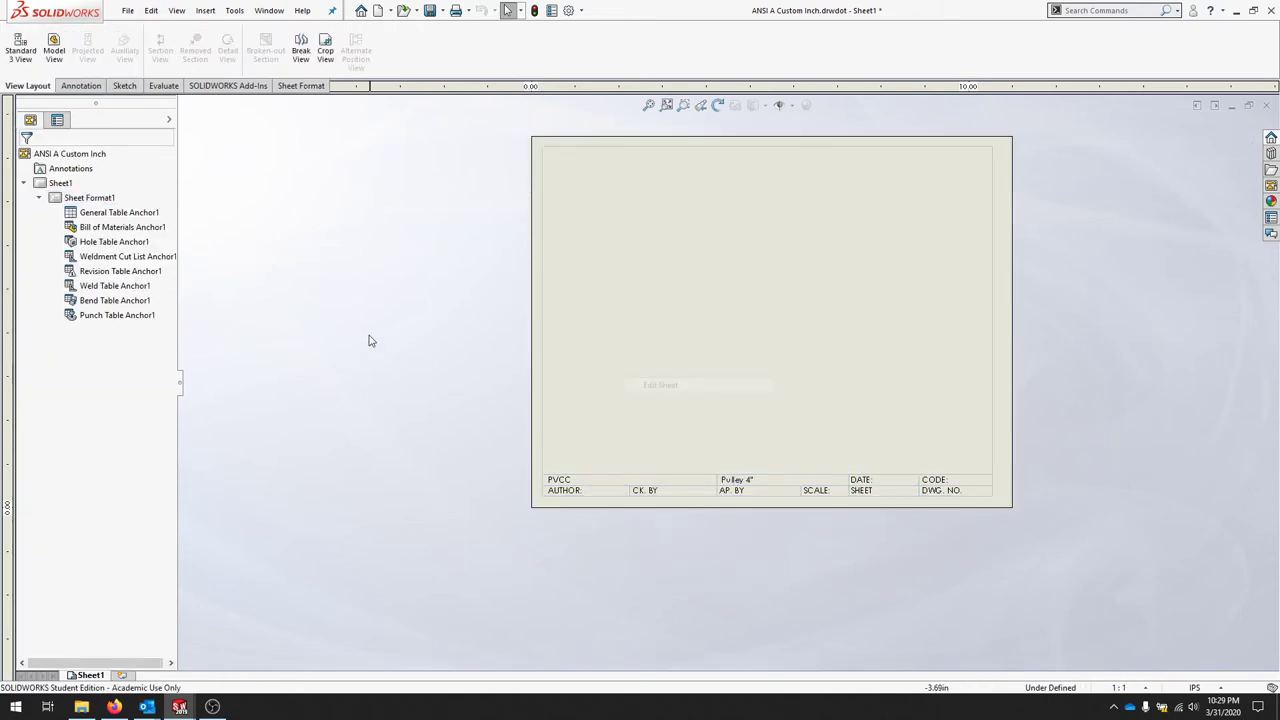
{"action": "left_click", "coordinate": [54, 46]}
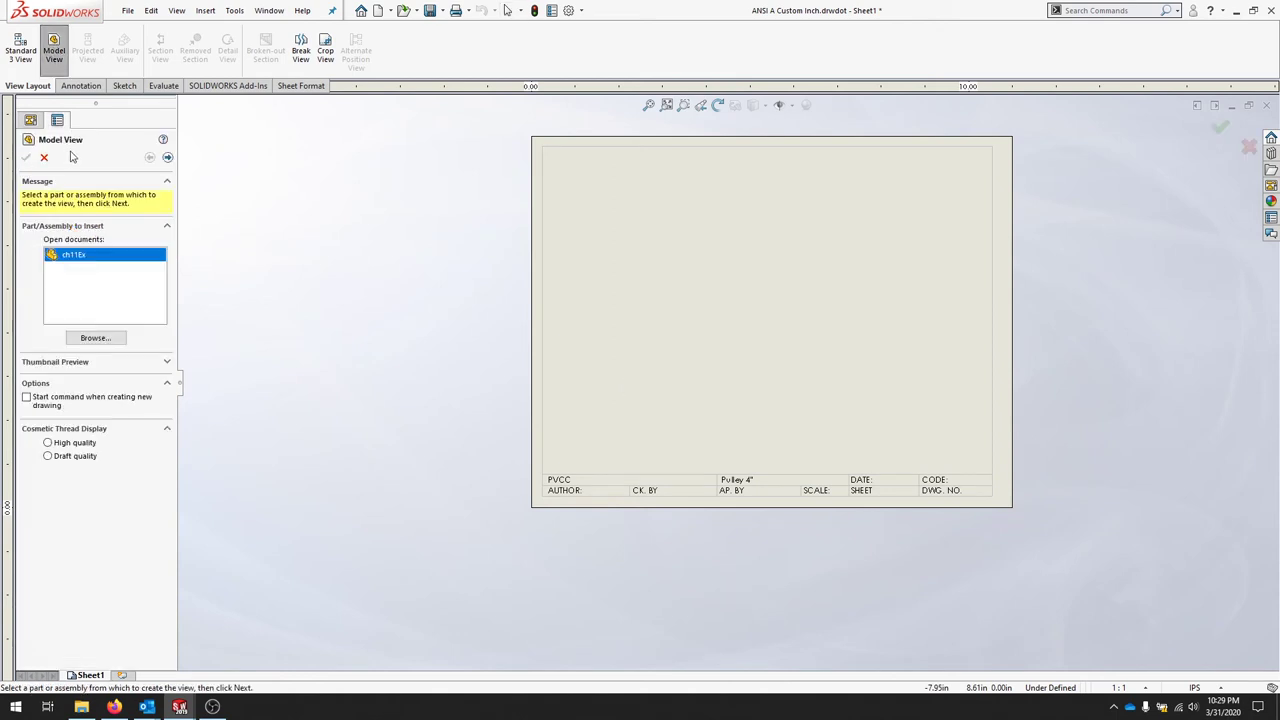
{"action": "double_click", "coordinate": [93, 256]}
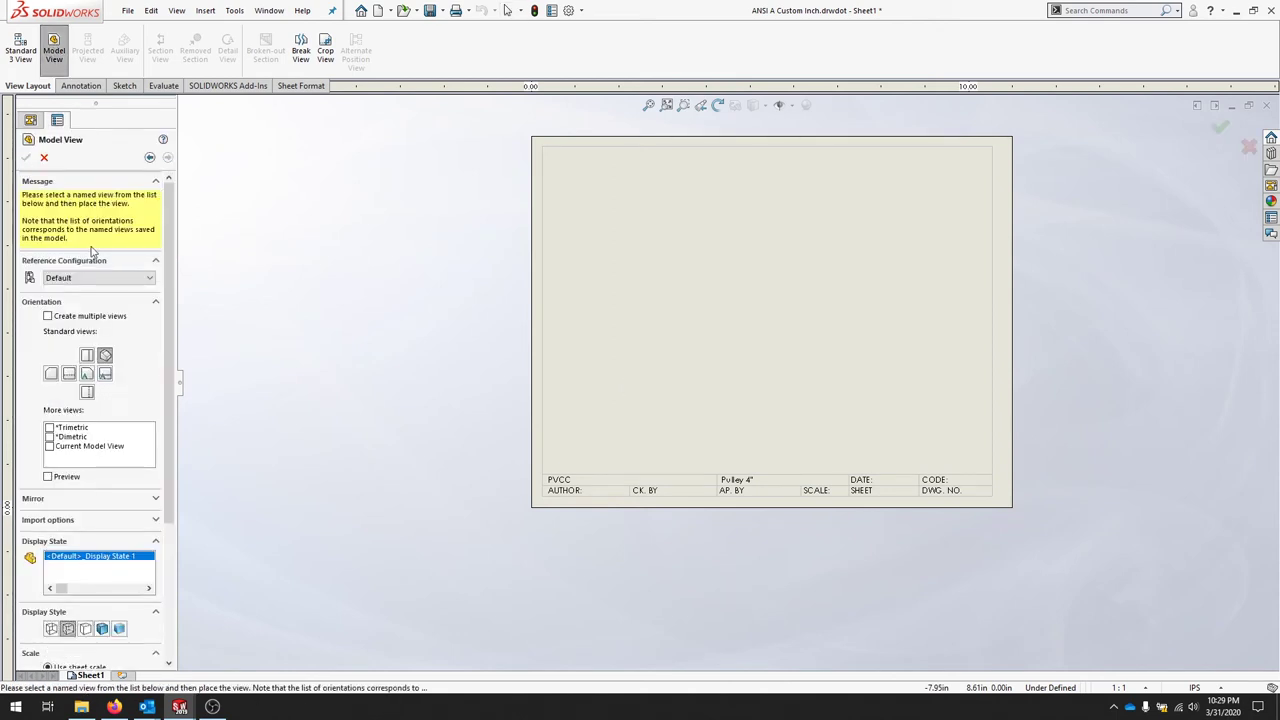
{"action": "left_click", "coordinate": [70, 375]}
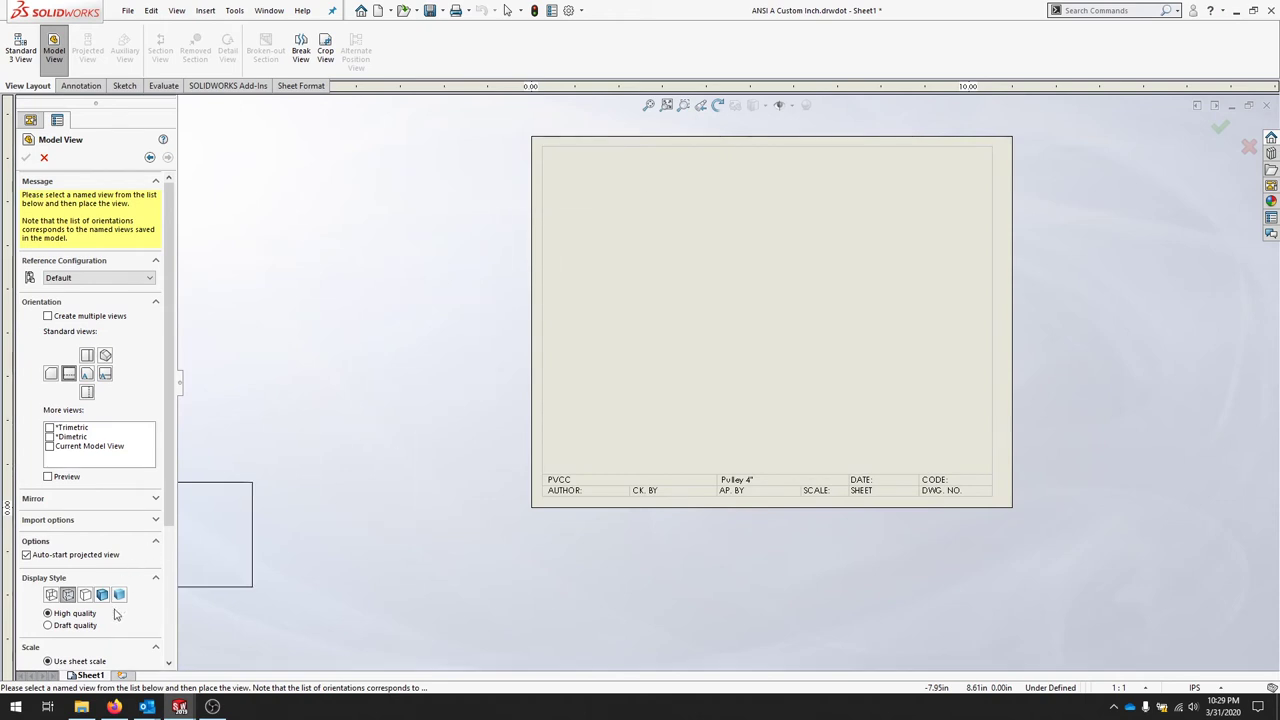
Give the model view a user-defined scale of 3:4 and place it in the left part of the sheet without projected views.
{"action": "scroll", "coordinate": [174, 374], "scroll_direction": "down", "scroll_amount": 5}
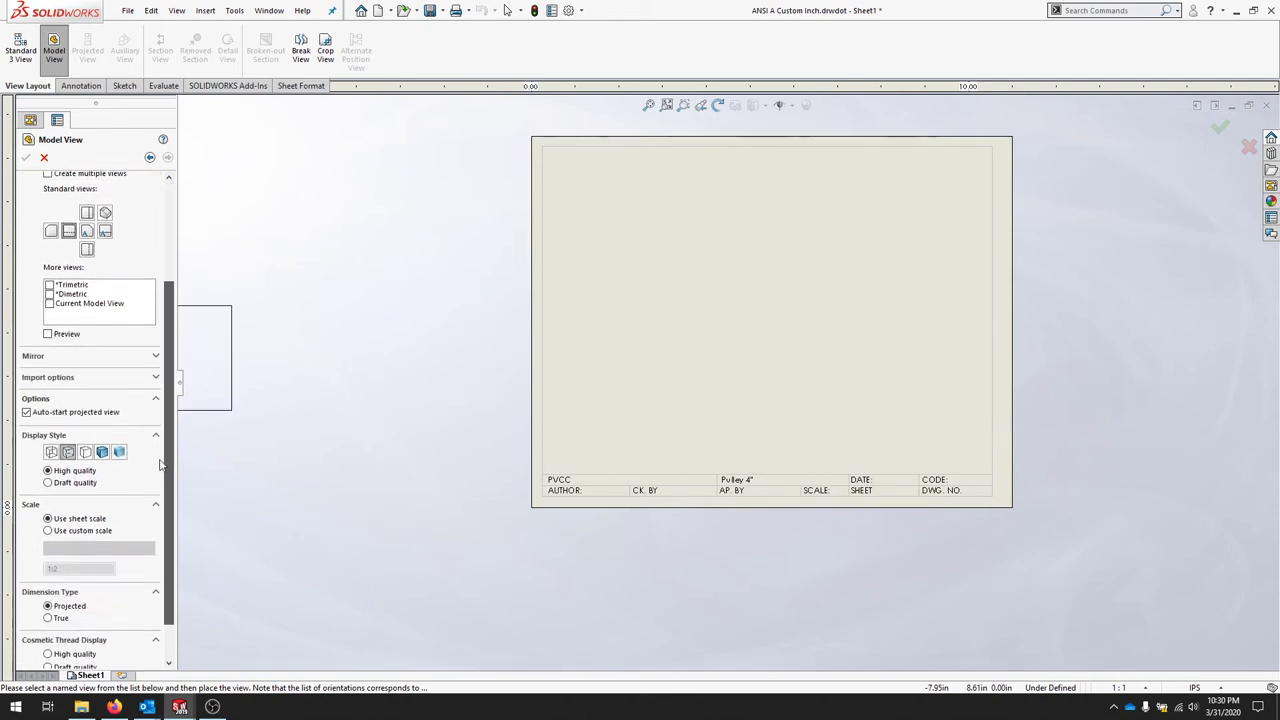
{"action": "left_click", "coordinate": [72, 501]}
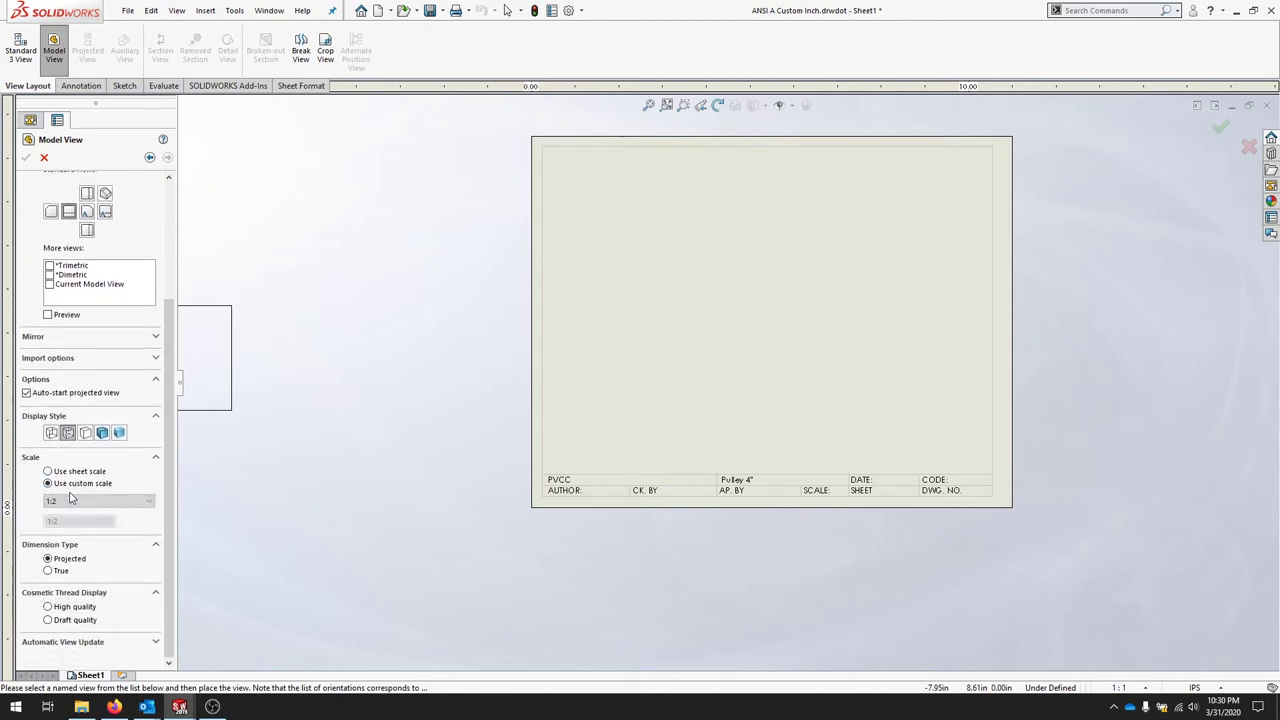
{"action": "left_click", "coordinate": [104, 501]}
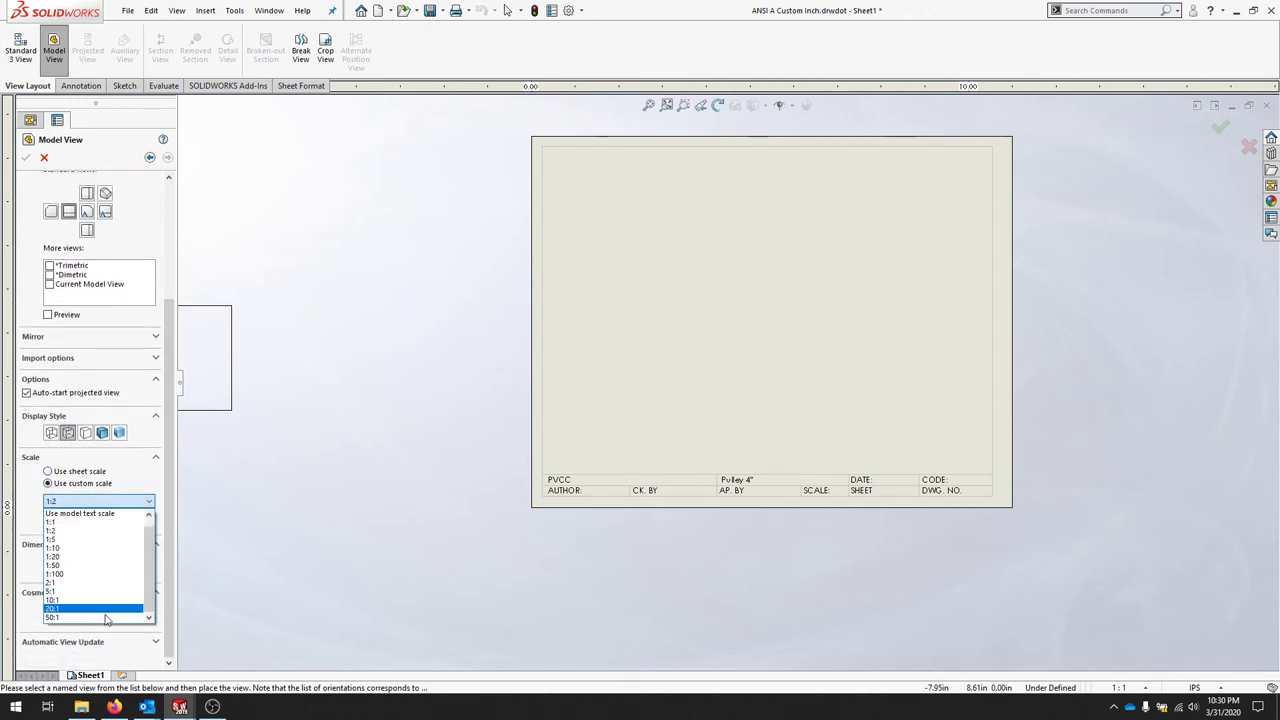
{"action": "scroll", "coordinate": [132, 565], "scroll_direction": "up", "scroll_amount": 2}
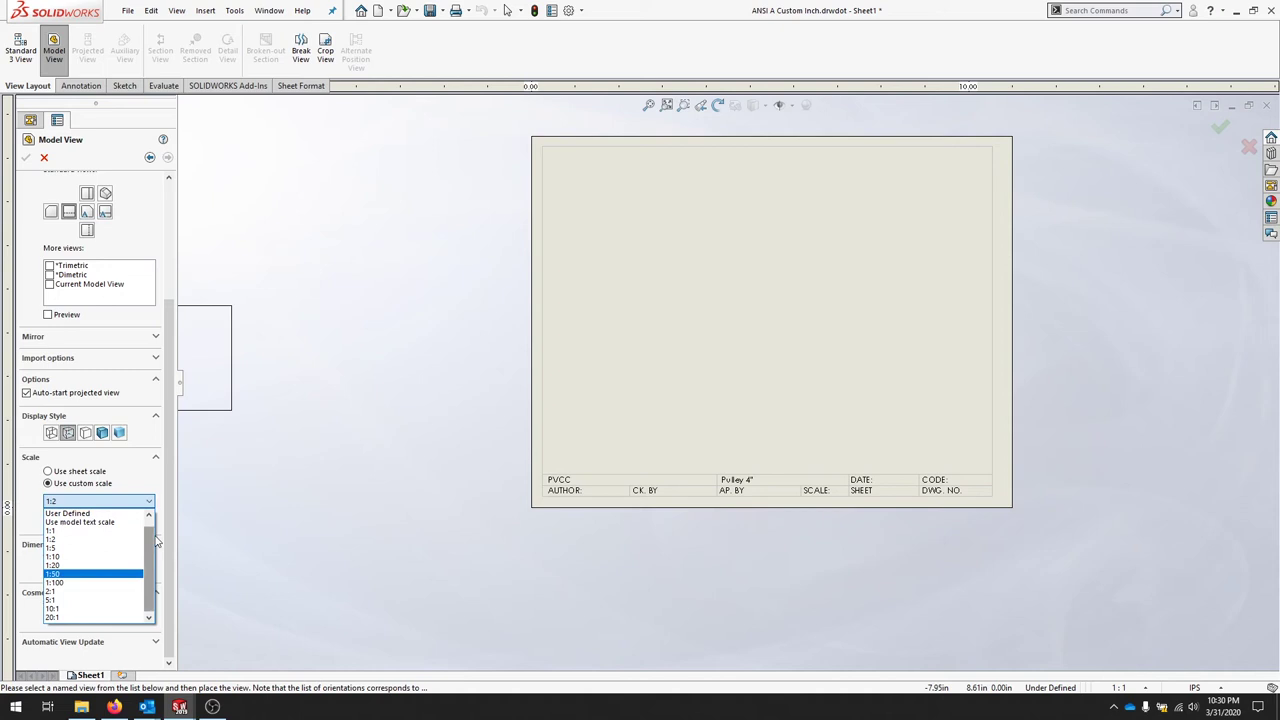
{"action": "left_click", "coordinate": [72, 515]}
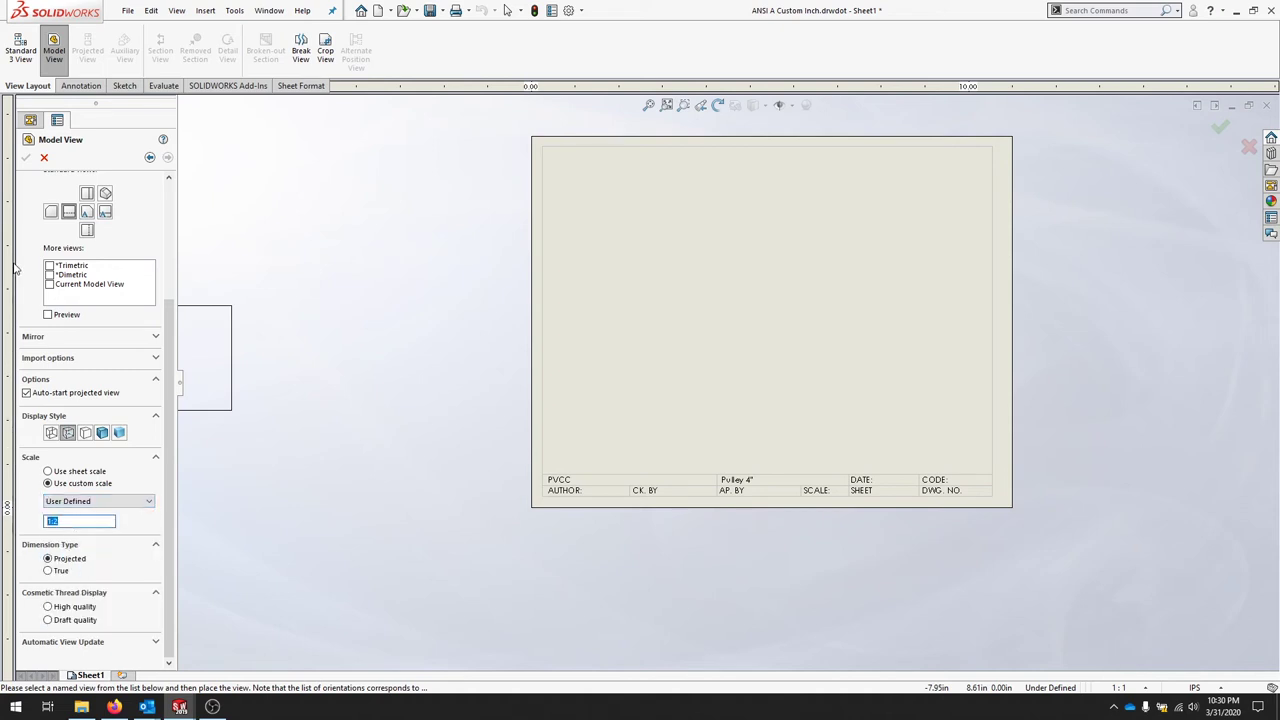
{"action": "type", "text": "3:4"}
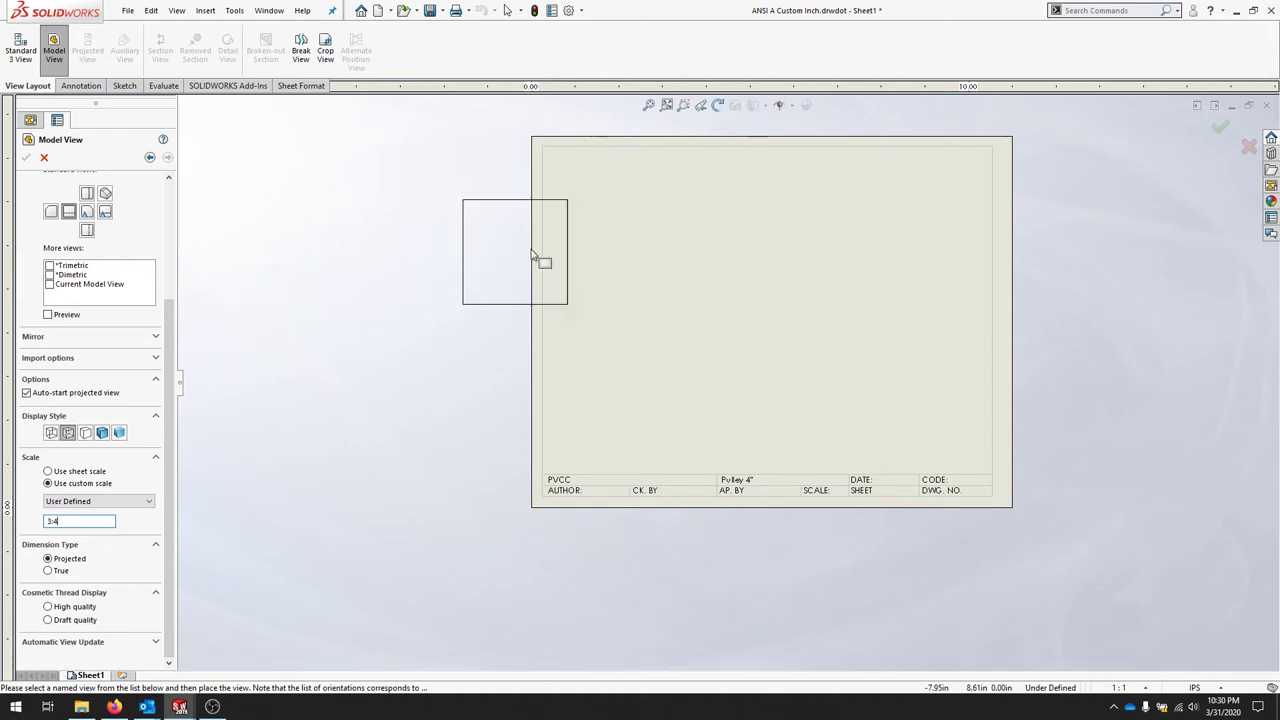
{"action": "left_click", "coordinate": [631, 310]}
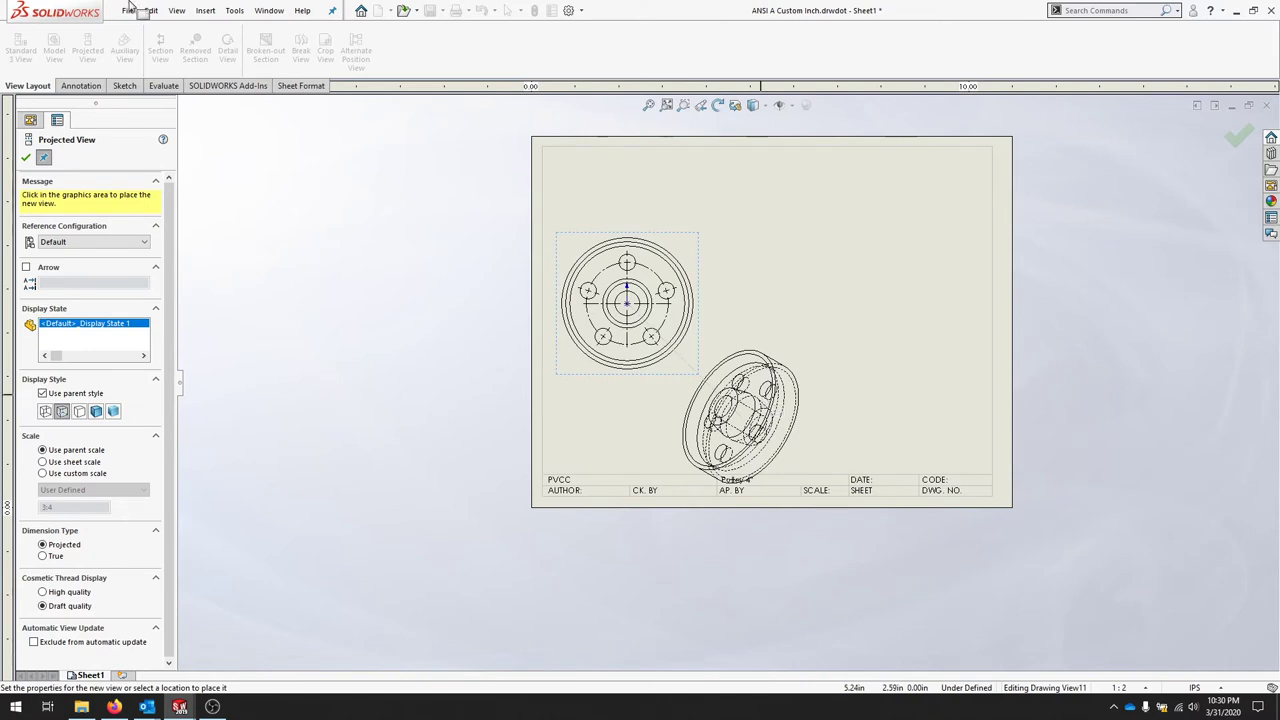
{"action": "key", "text": "Escape"}
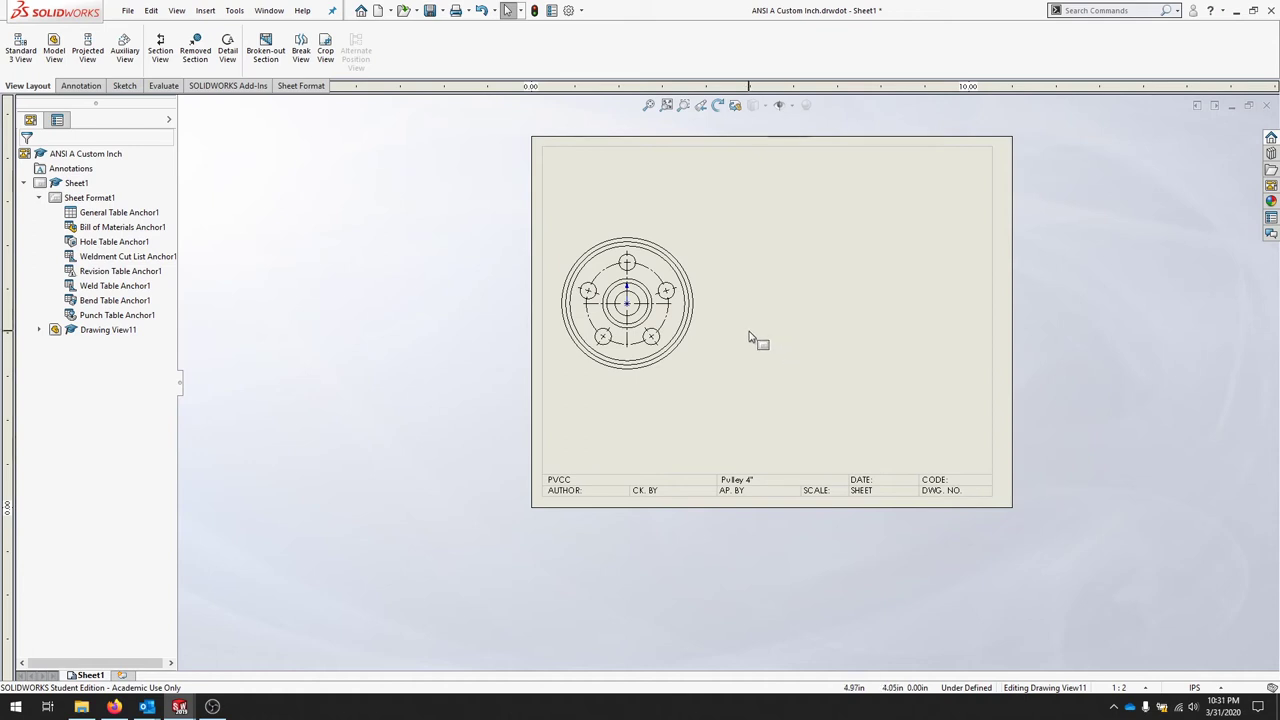
Create a section view through the pulley's vertical centerline with Hidden Lines Removed and place it right of the front view.
{"action": "left_click", "coordinate": [160, 48]}
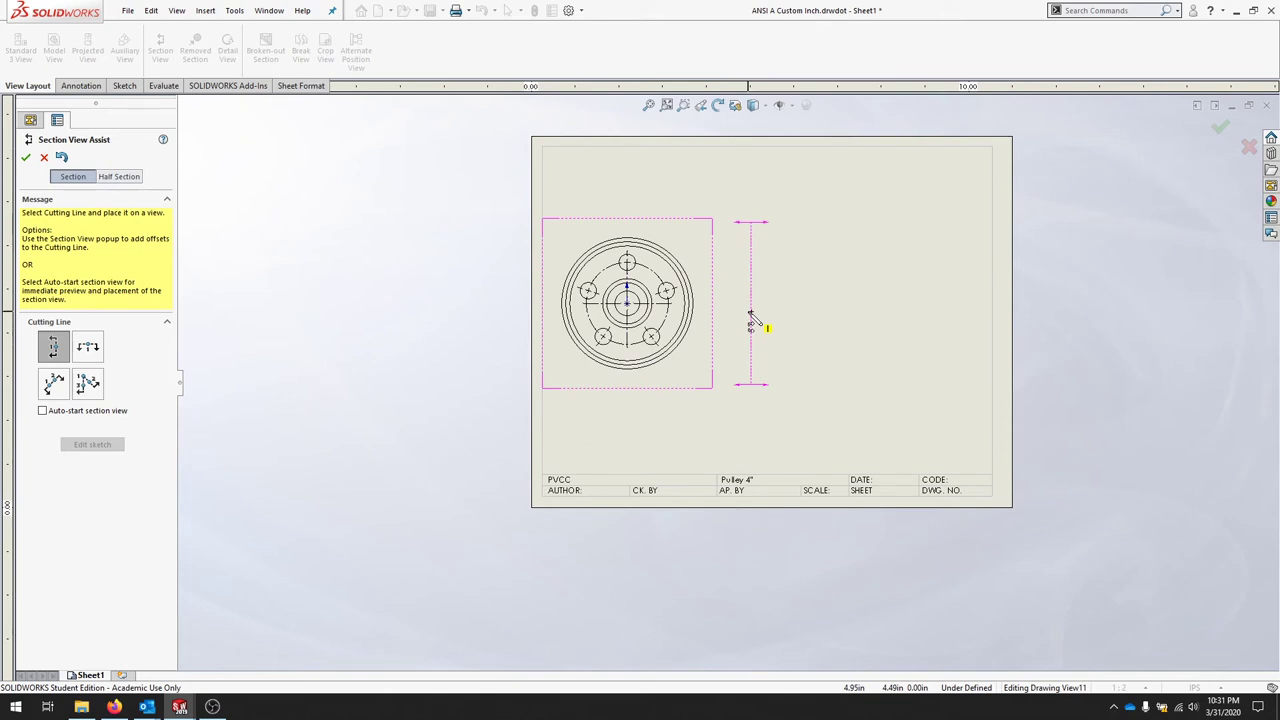
{"action": "left_click", "coordinate": [628, 234]}
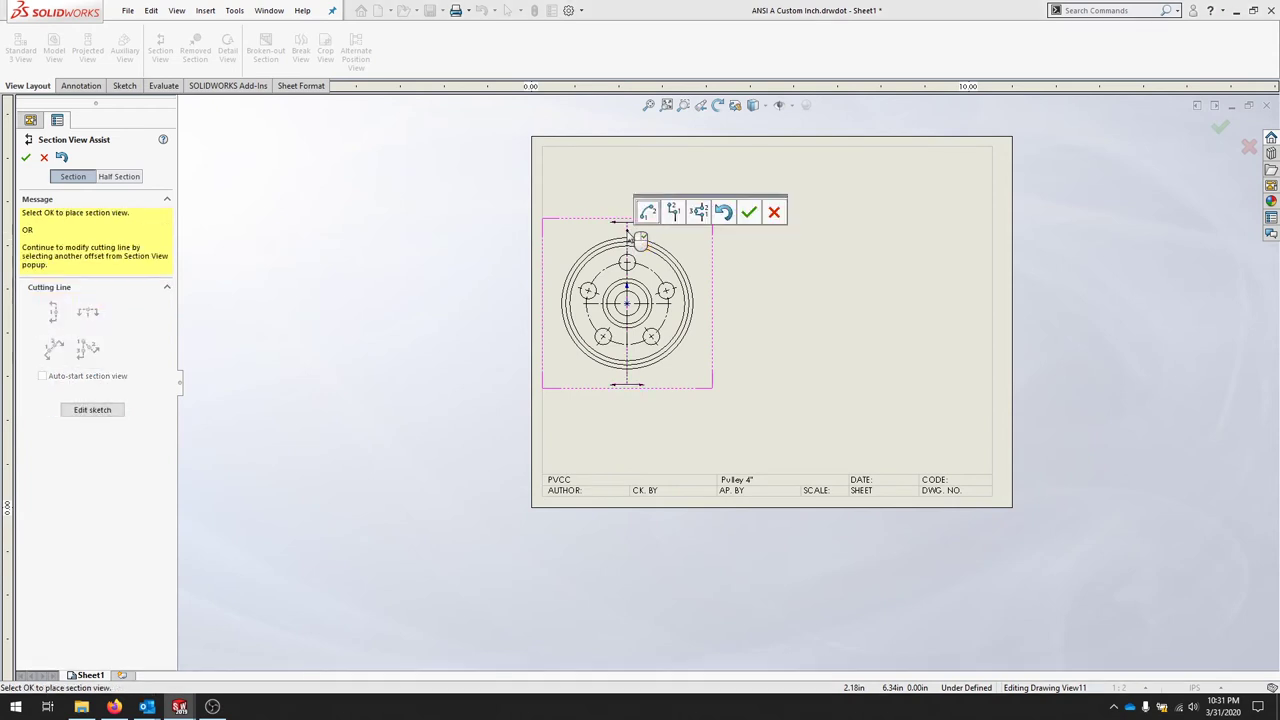
{"action": "left_click", "coordinate": [749, 214]}
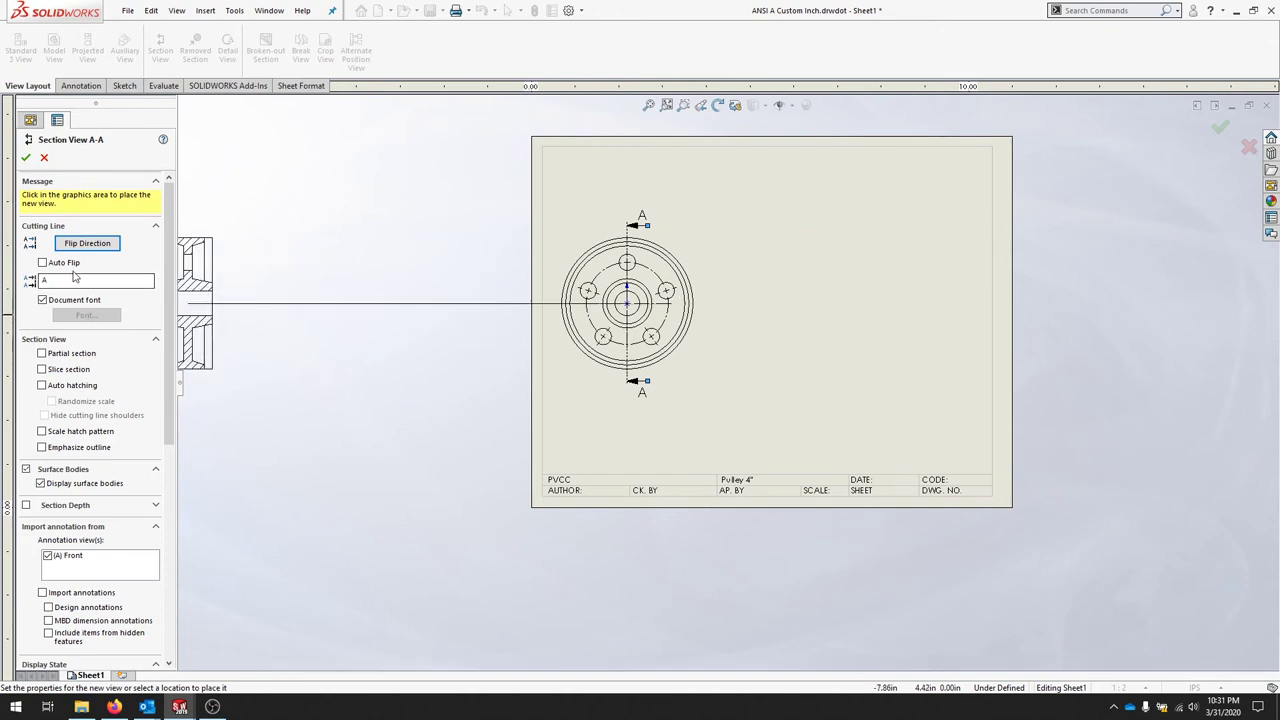
{"action": "left_click_drag", "start_coordinate": [167, 278], "coordinate": [167, 441]}
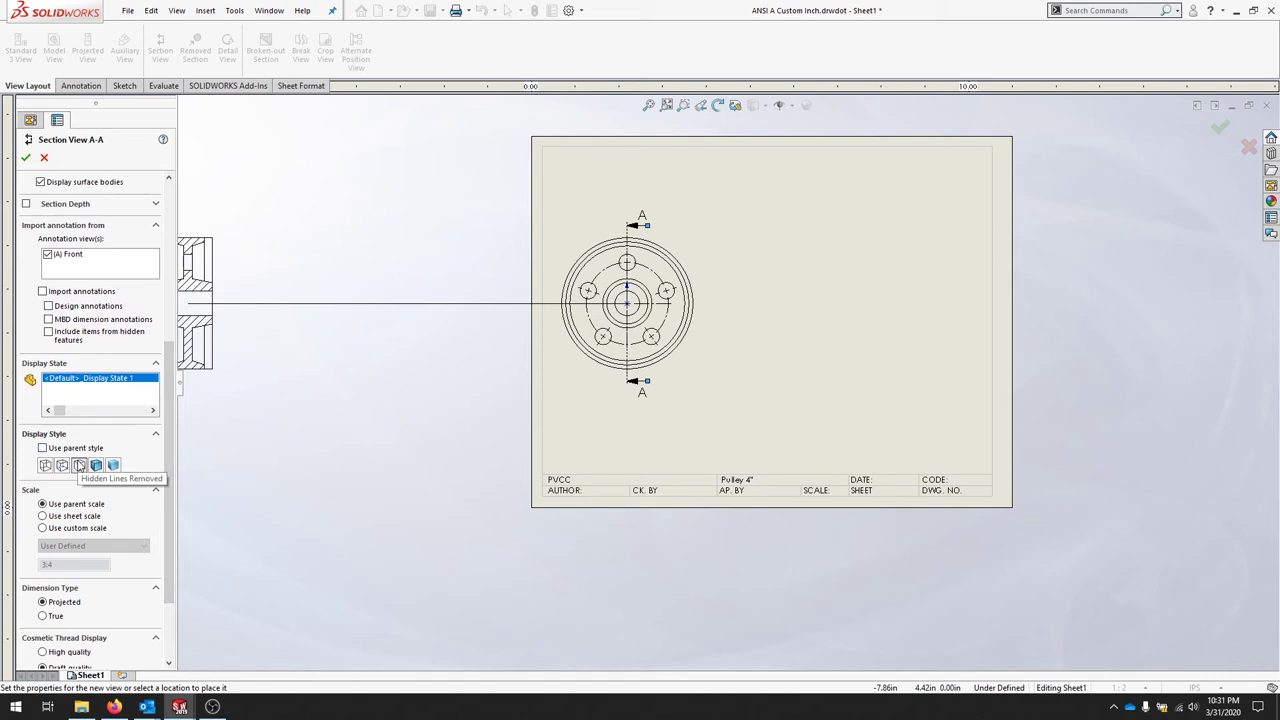
{"action": "left_click", "coordinate": [79, 466]}
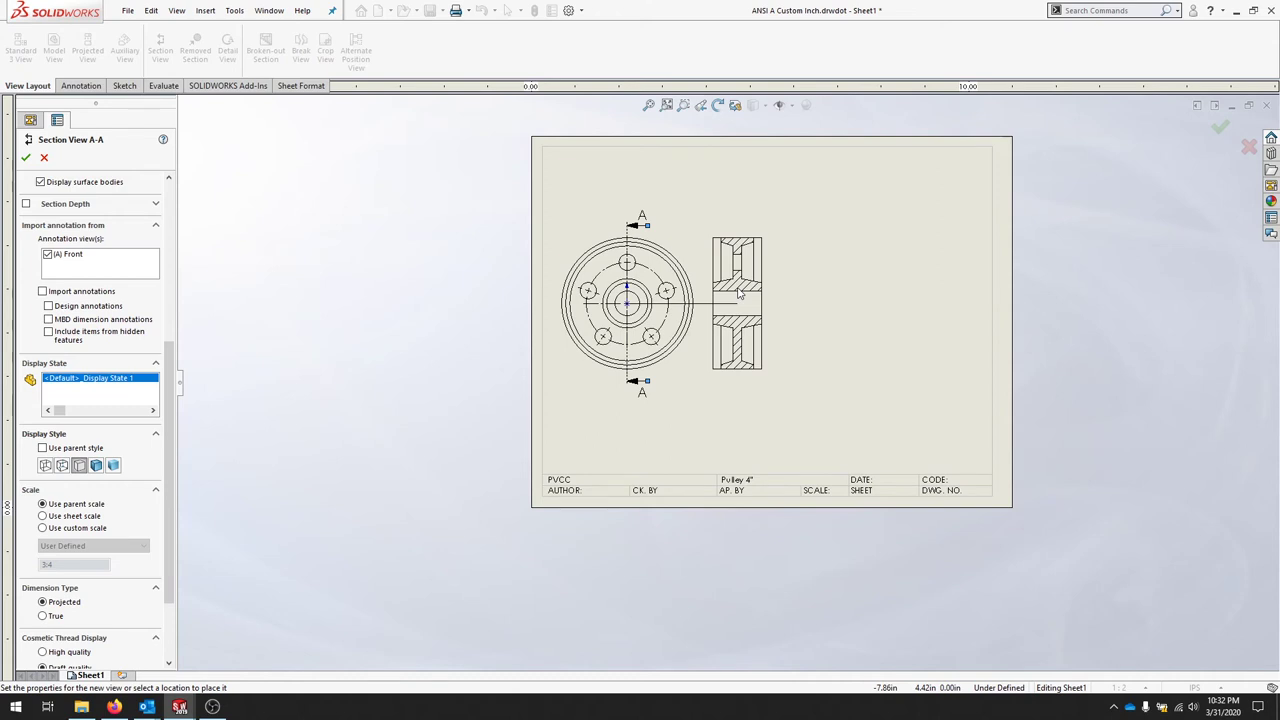
{"action": "left_click", "coordinate": [736, 289]}
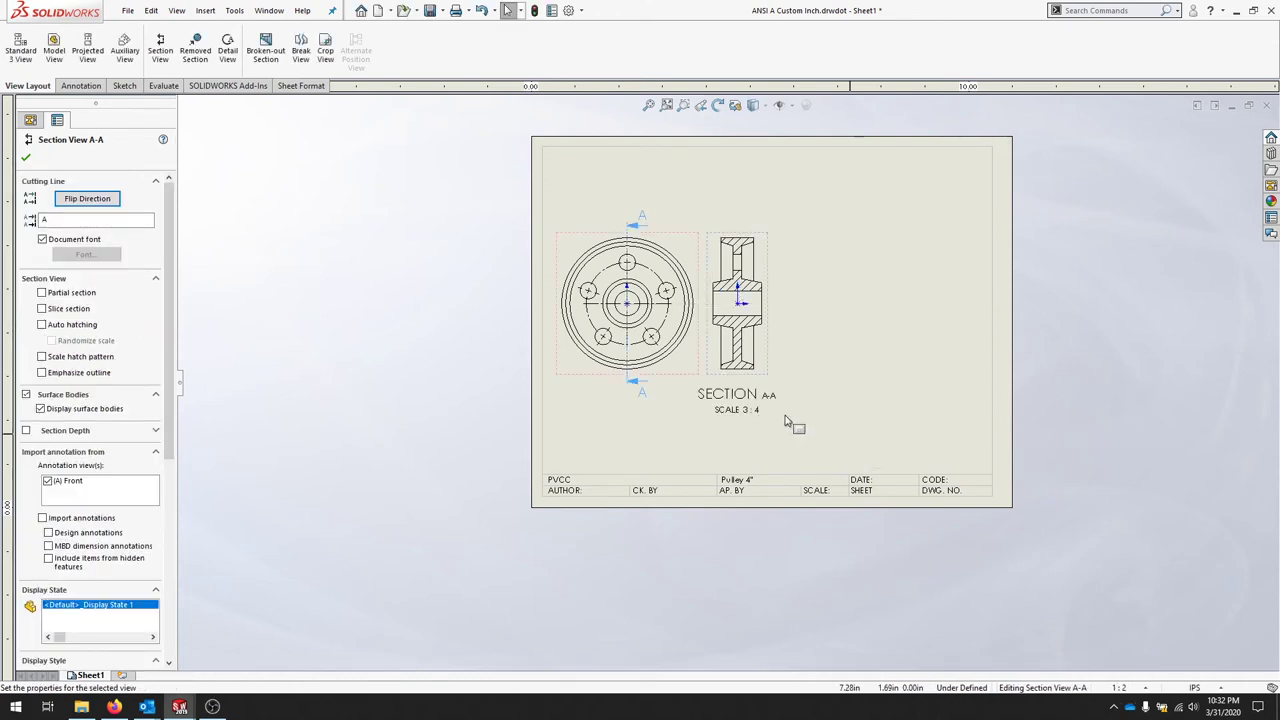
{"action": "left_click", "coordinate": [26, 157]}
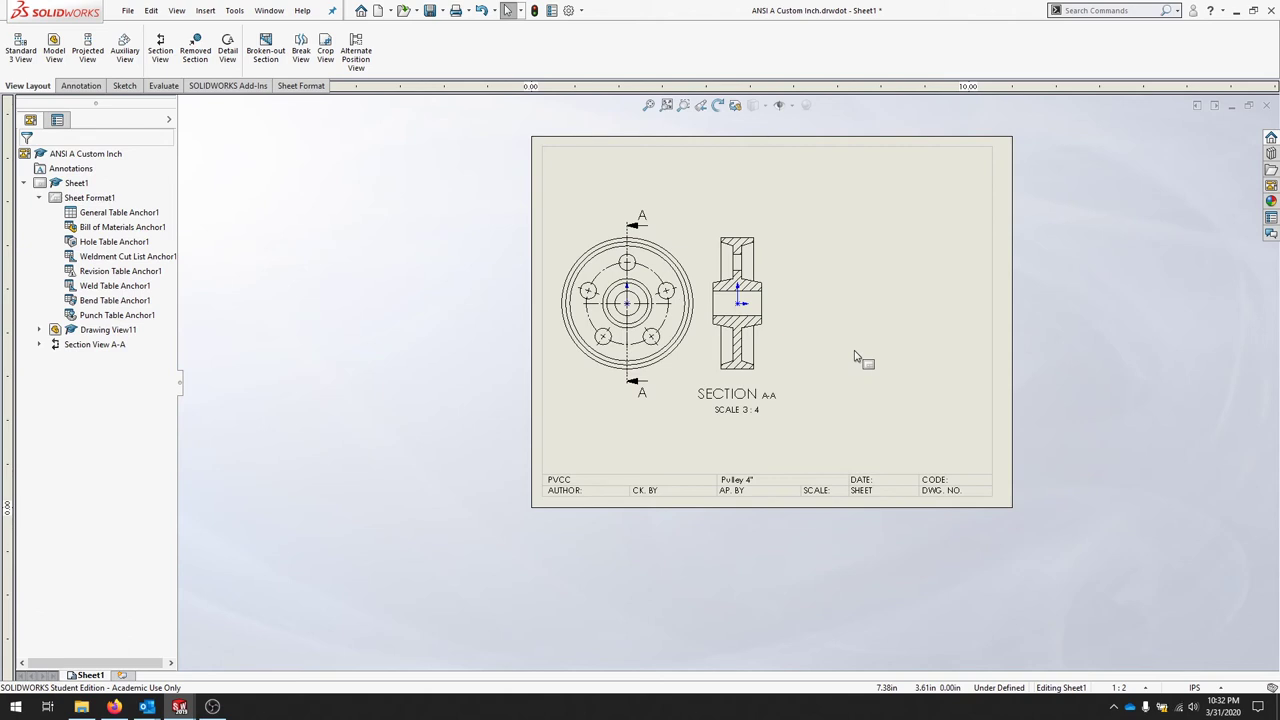
Project an isometric view diagonally up and to the right from the circular front view.
{"action": "left_click", "coordinate": [87, 50]}
{"action": "left_click", "coordinate": [668, 264]}
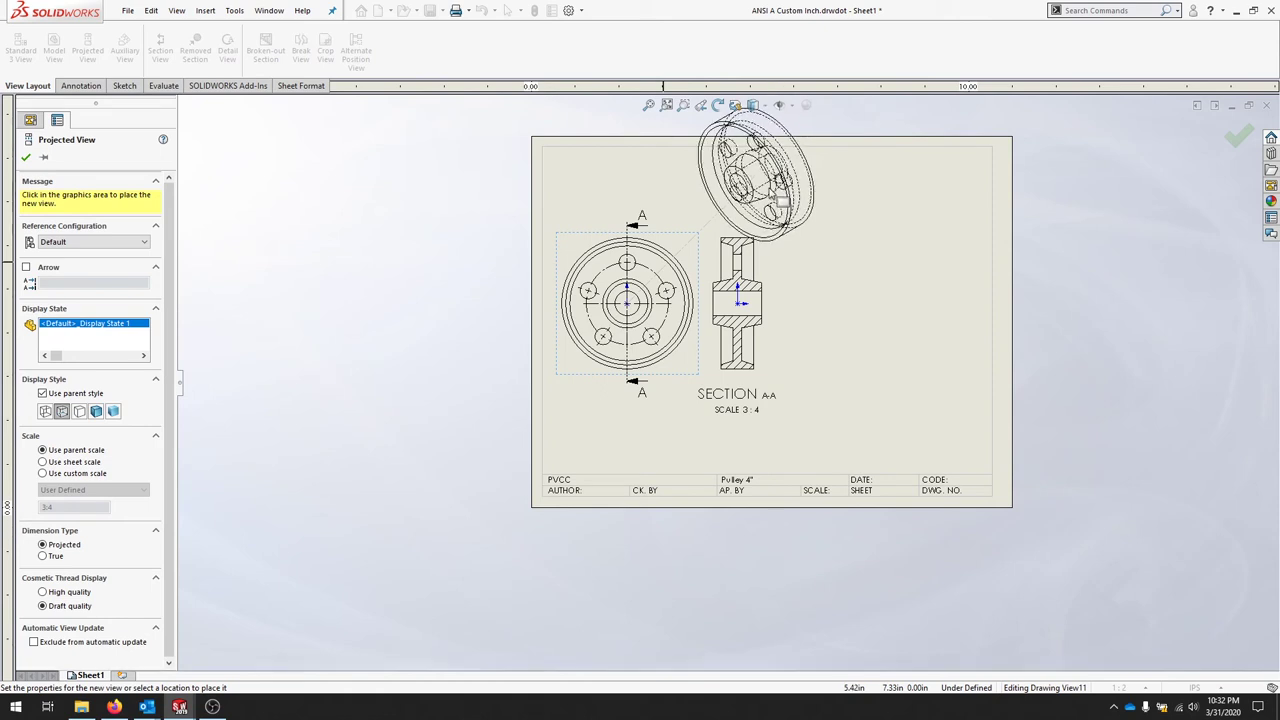
{"action": "left_click", "coordinate": [778, 197]}
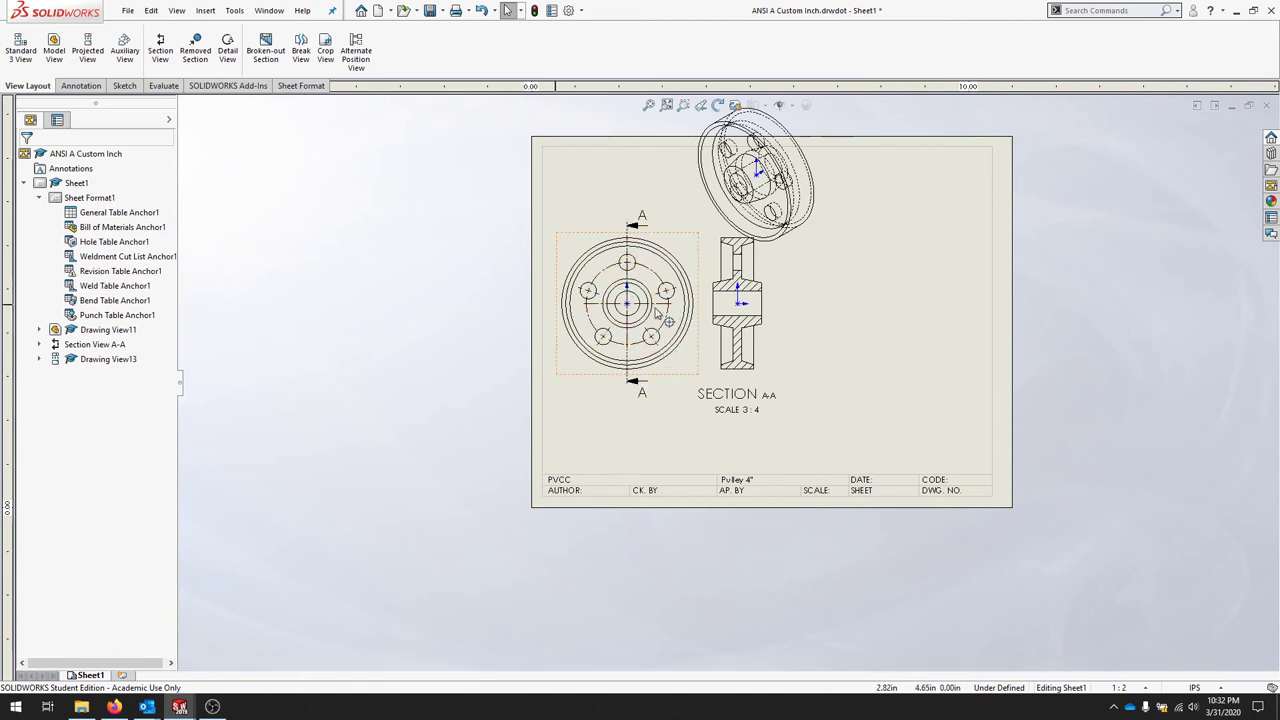
Lower the front and section views, widen the gap between them, and move the isometric view to the sheet's upper-right corner.
{"action": "mouse_move", "coordinate": [687, 372]}
{"action": "left_mouse_down"}
{"action": "mouse_move", "coordinate": [700, 433]}
{"action": "mouse_move", "coordinate": [806, 431]}
{"action": "left_mouse_up"}
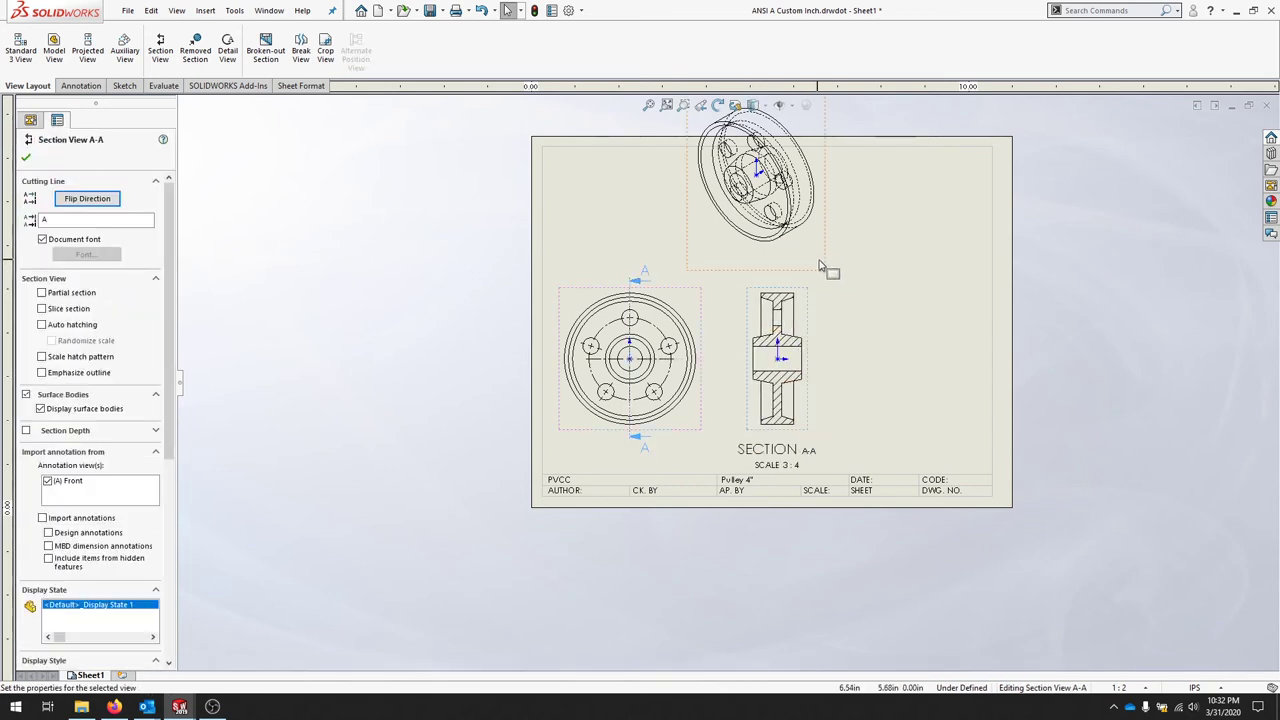
{"action": "left_click", "coordinate": [824, 266]}
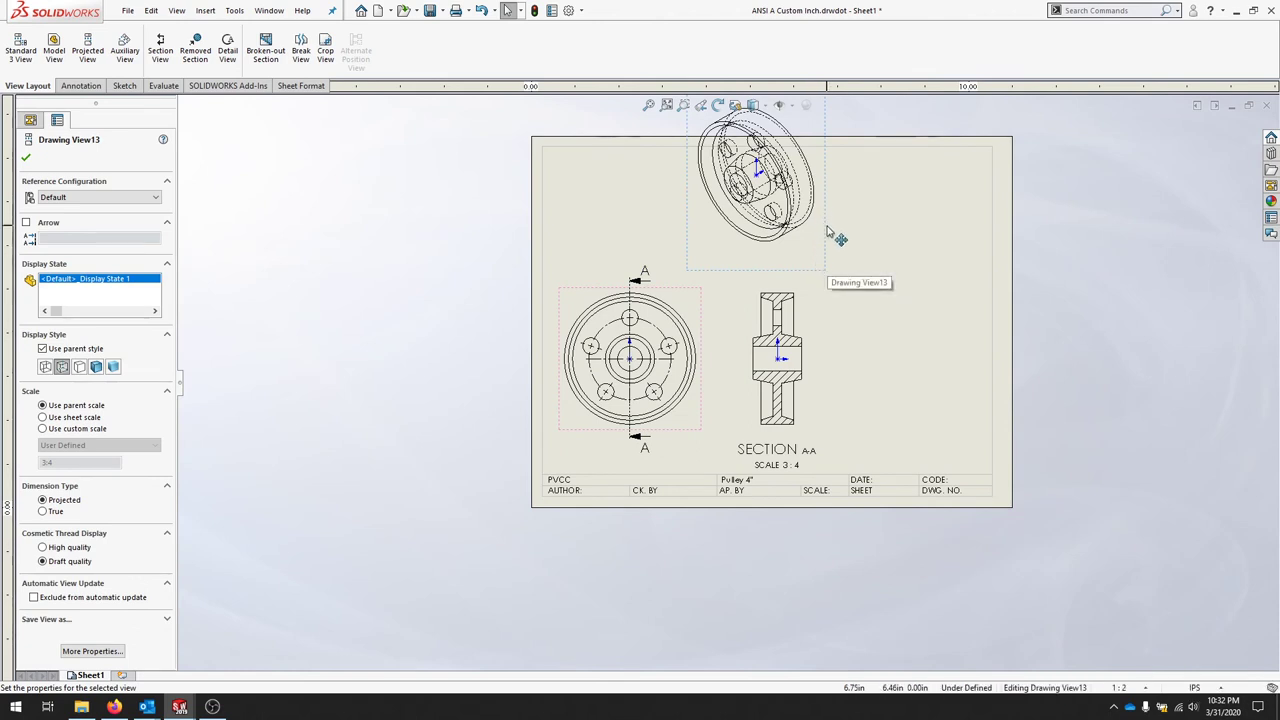
{"action": "mouse_move", "coordinate": [825, 240]}
{"action": "left_mouse_down"}
{"action": "mouse_move", "coordinate": [994, 303]}
{"action": "mouse_move", "coordinate": [980, 289]}
{"action": "left_mouse_up"}
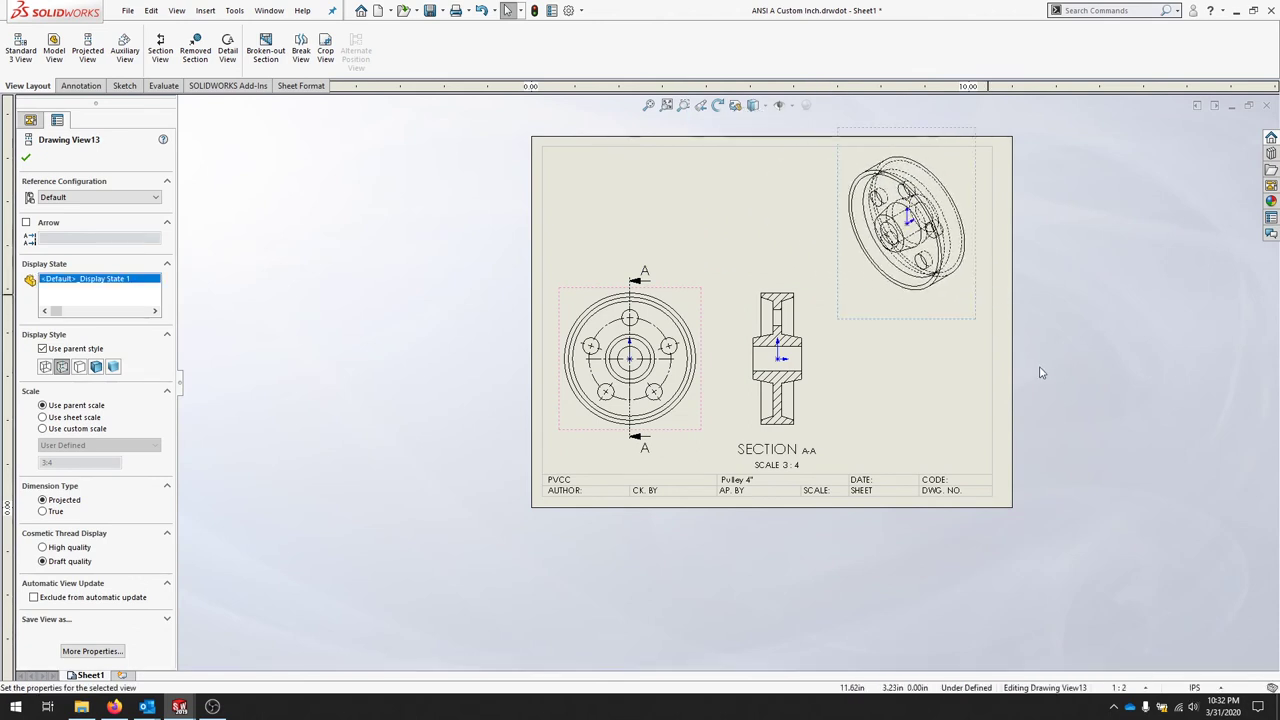
{"action": "left_click", "coordinate": [953, 410]}
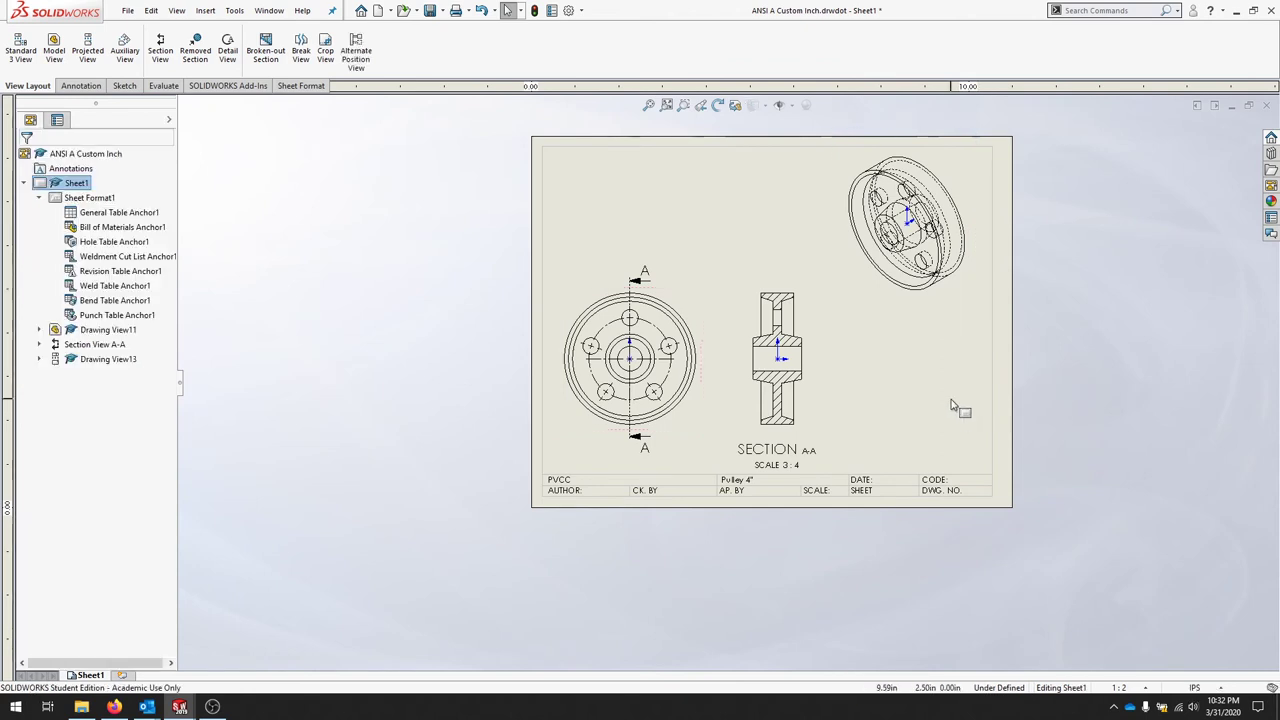
Set the isometric view's display style to Hidden Lines Removed.
{"action": "left_click", "coordinate": [900, 230]}
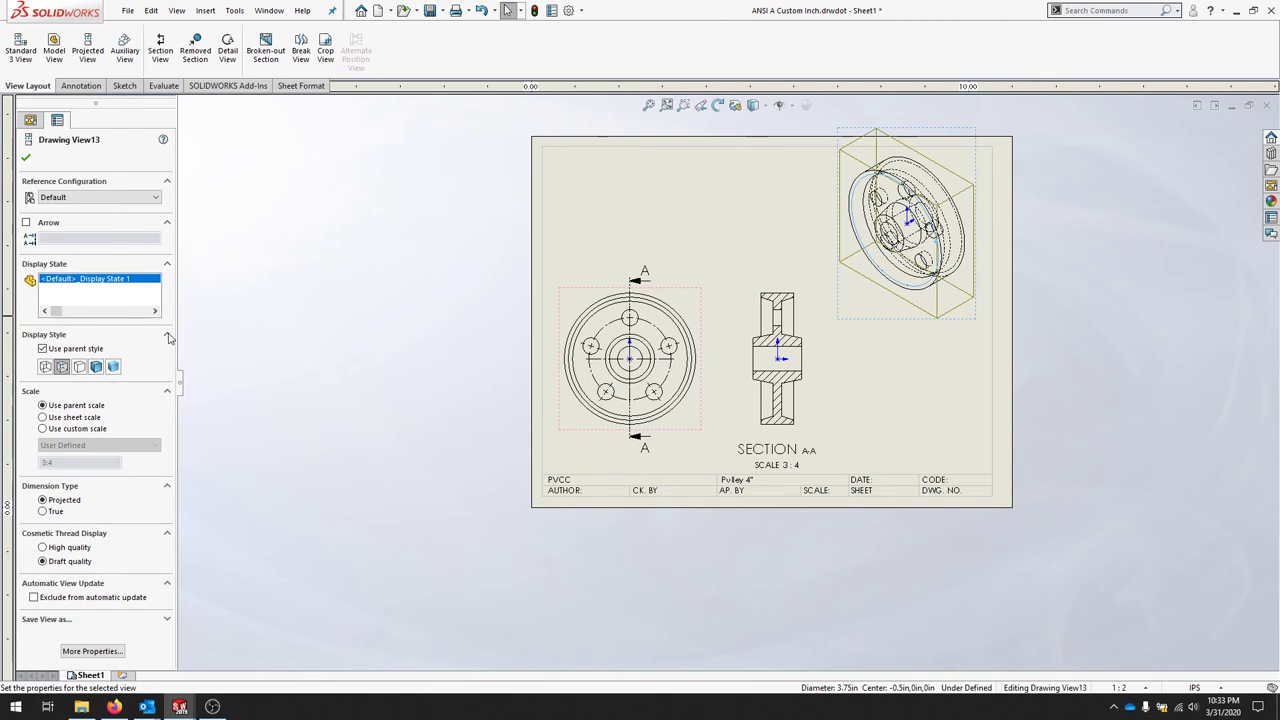
{"action": "left_click", "coordinate": [82, 370]}
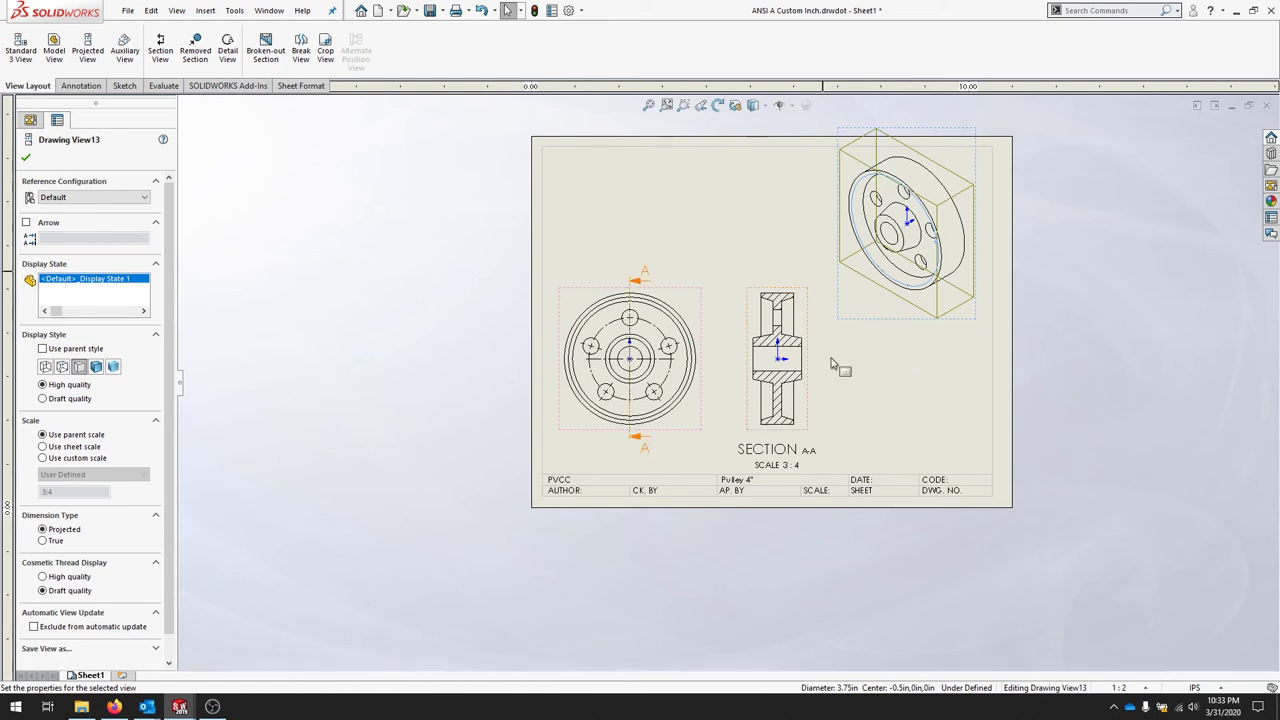
{"action": "left_click", "coordinate": [893, 392]}
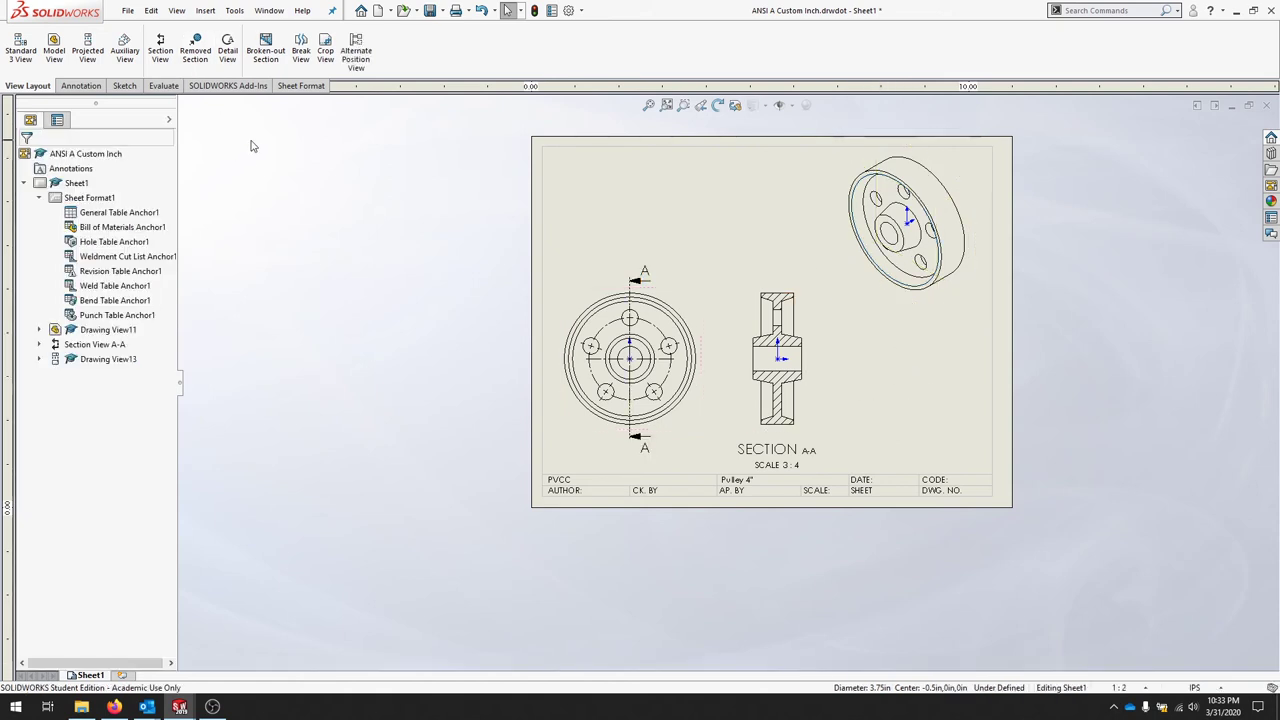
Insert the model dimensions into all views with Model Items, using Entire model as the source.
{"action": "left_click", "coordinate": [90, 88]}
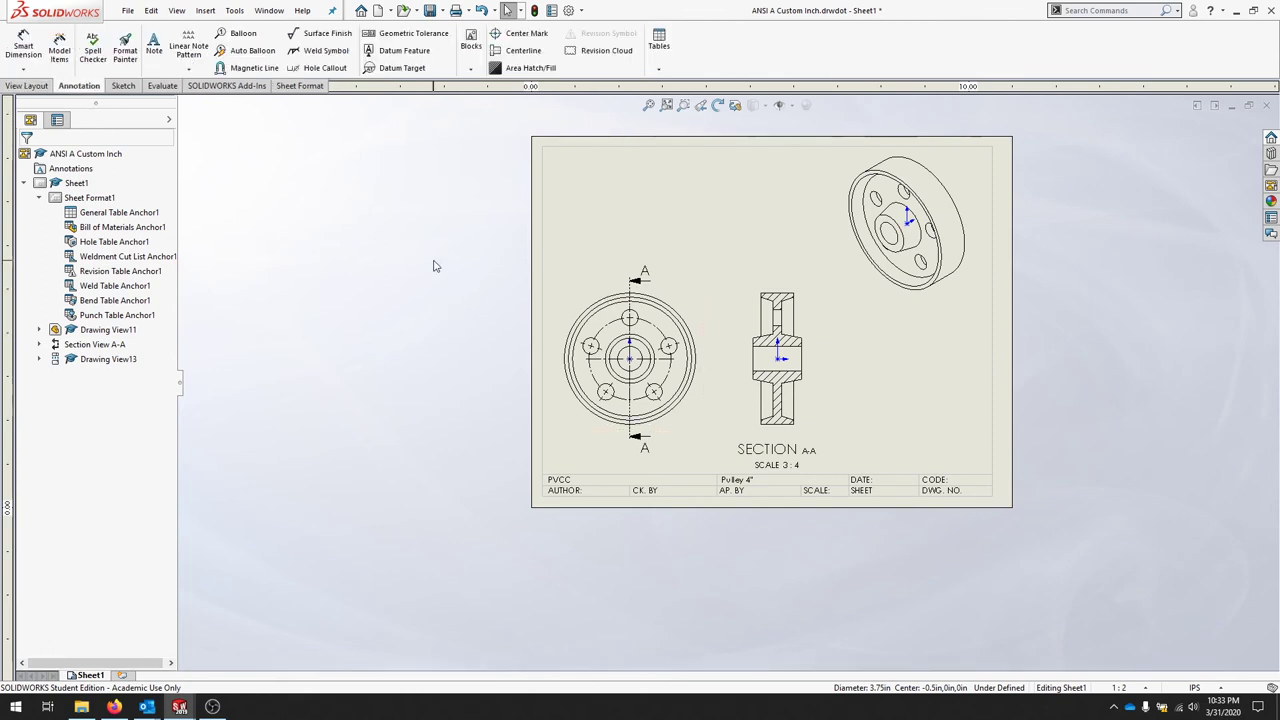
{"action": "left_click", "coordinate": [59, 47]}
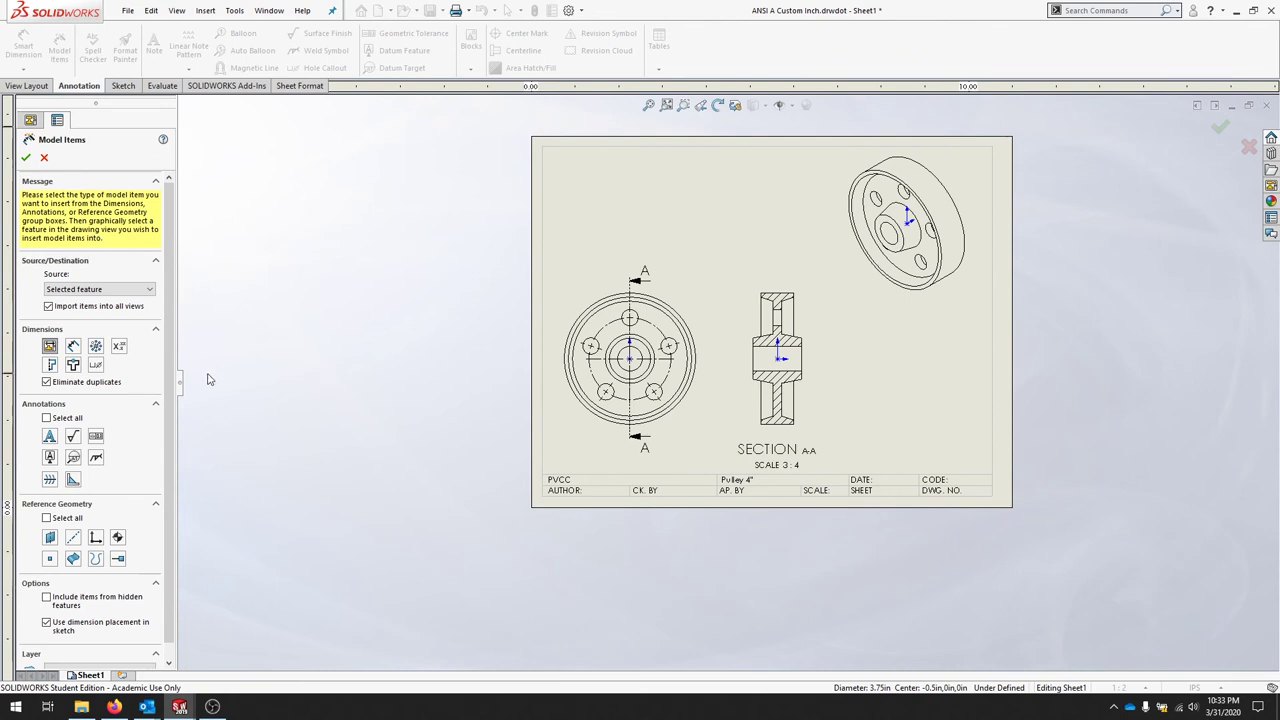
{"action": "left_click", "coordinate": [148, 290]}
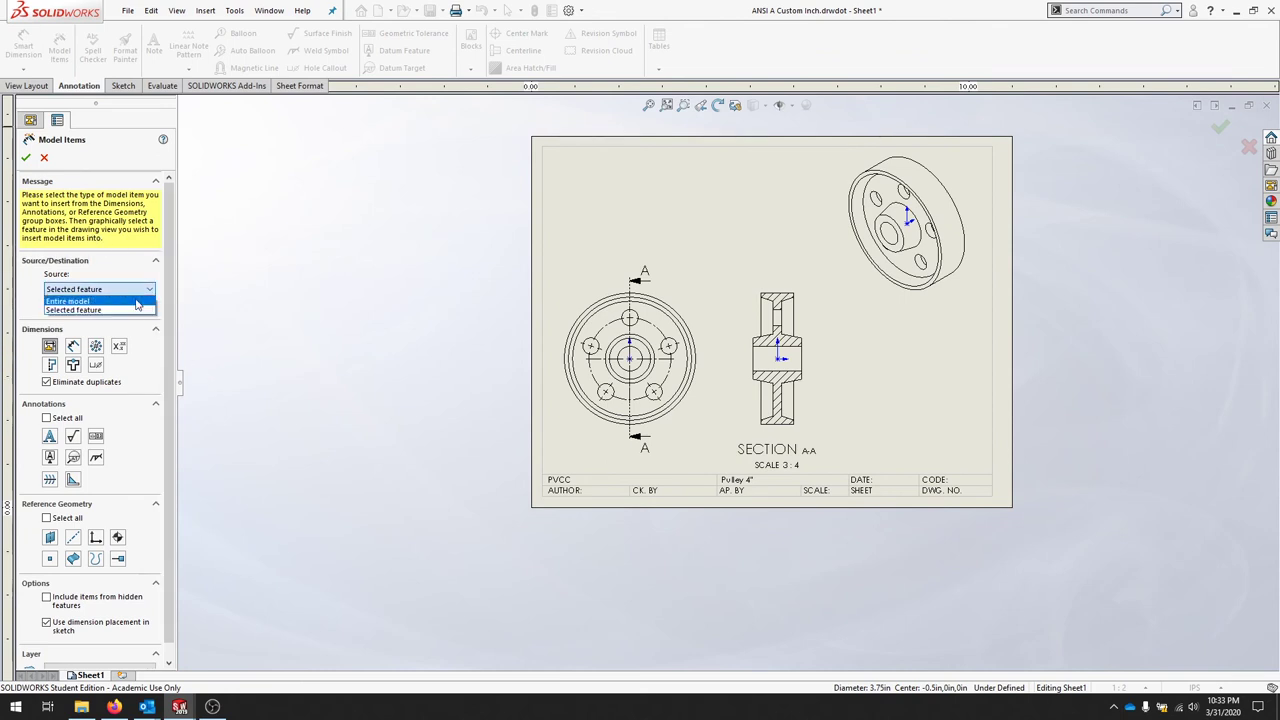
{"action": "left_click", "coordinate": [136, 302]}
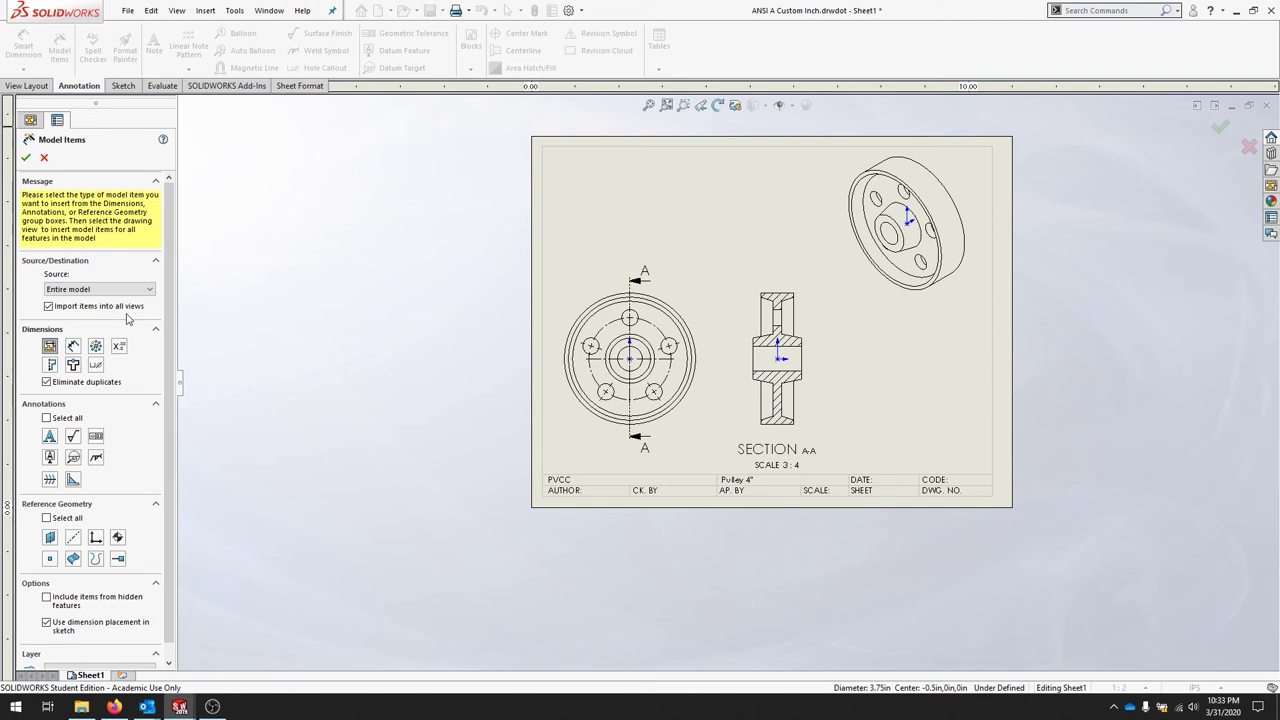
{"action": "left_click", "coordinate": [27, 158]}
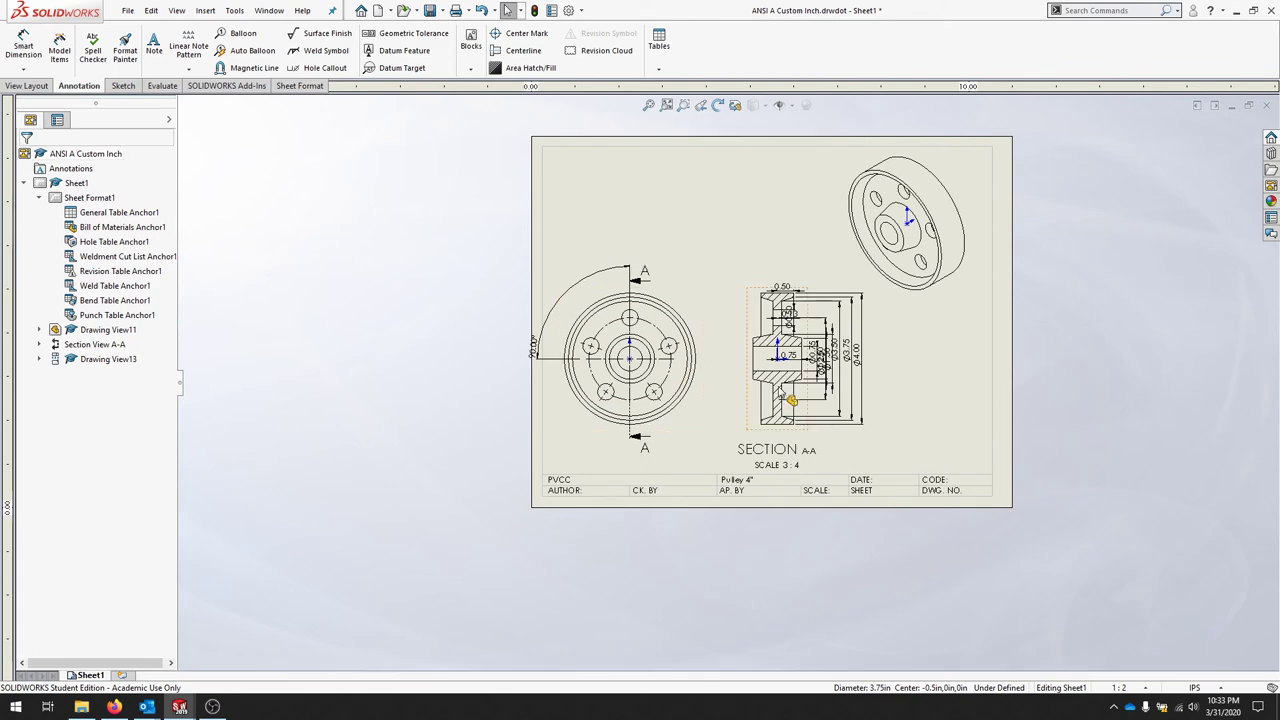
Bring the 90° dimension closer to the front view and space the section view's diameter dimensions evenly outward from Ø0.75 to Ø4.00.
{"action": "scroll", "coordinate": [818, 327], "scroll_direction": "down", "scroll_amount": 3}
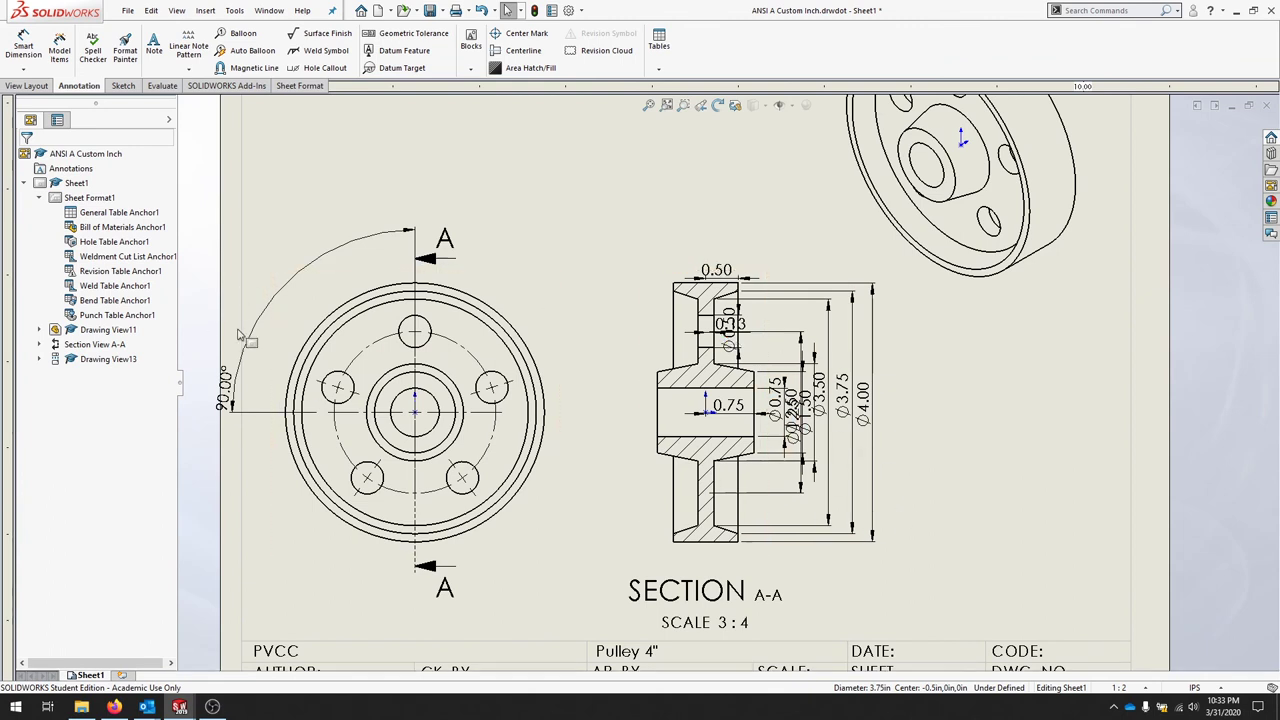
{"action": "left_click_drag", "start_coordinate": [229, 400], "coordinate": [318, 274]}
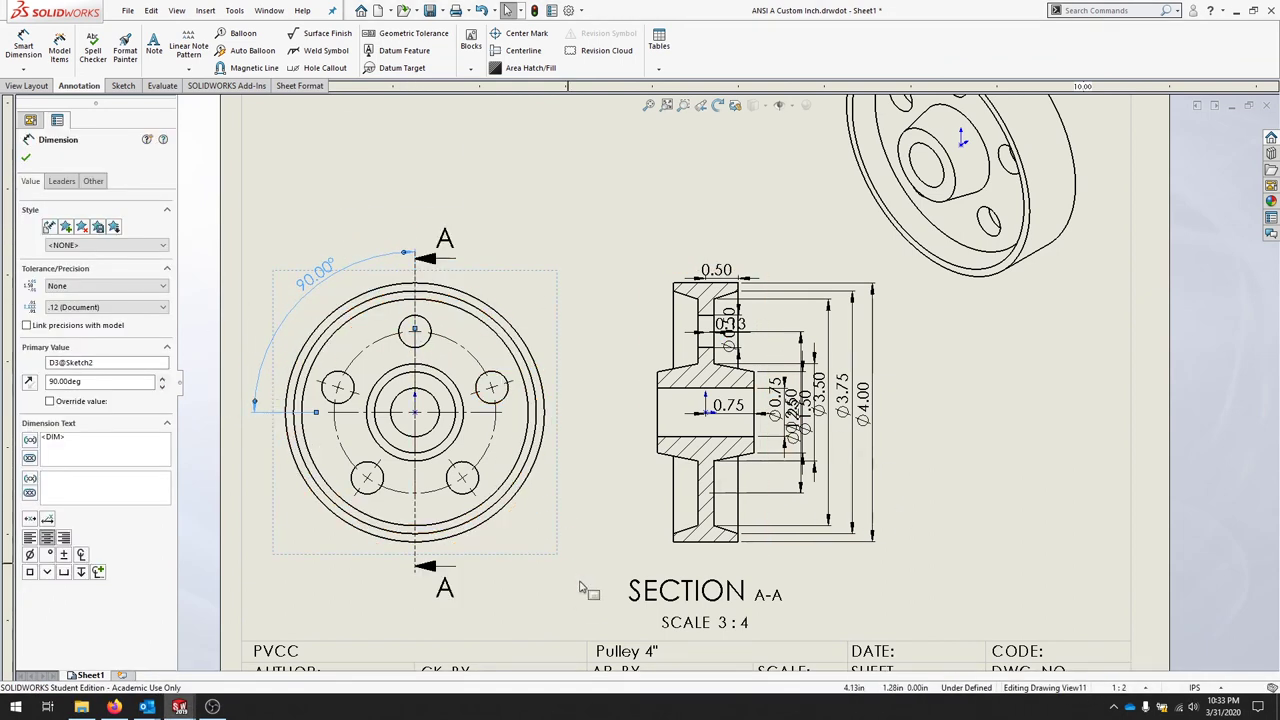
{"action": "mouse_move", "coordinate": [869, 414]}
{"action": "left_mouse_down"}
{"action": "mouse_move", "coordinate": [887, 417]}
{"action": "mouse_move", "coordinate": [845, 404]}
{"action": "mouse_move", "coordinate": [868, 421]}
{"action": "left_mouse_up"}
{"action": "left_click_drag", "start_coordinate": [824, 408], "coordinate": [844, 410]}
{"action": "left_click_drag", "start_coordinate": [806, 416], "coordinate": [609, 424]}
{"action": "left_click_drag", "start_coordinate": [861, 412], "coordinate": [923, 418]}
{"action": "left_click_drag", "start_coordinate": [881, 412], "coordinate": [975, 420]}
{"action": "left_click_drag", "start_coordinate": [822, 414], "coordinate": [872, 431]}
{"action": "left_click", "coordinate": [805, 420]}
{"action": "left_click_drag", "start_coordinate": [604, 424], "coordinate": [824, 426]}
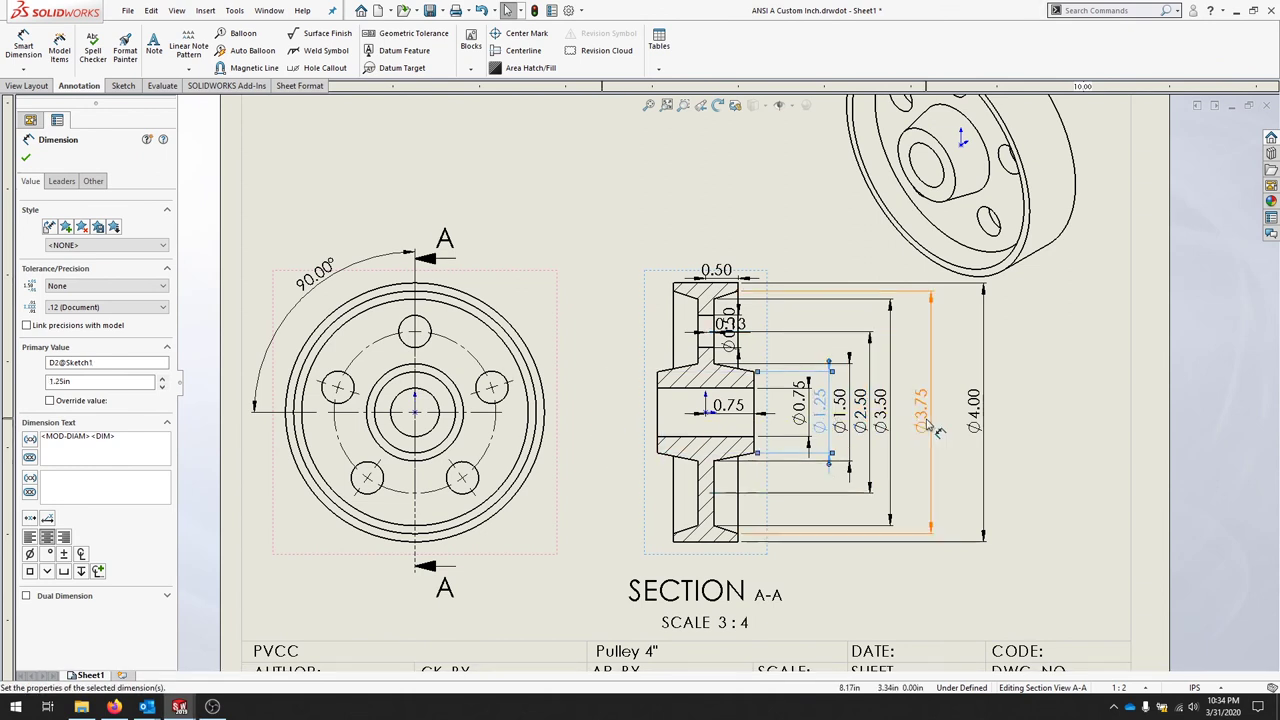
{"action": "left_click_drag", "start_coordinate": [928, 428], "coordinate": [906, 425]}
{"action": "left_click_drag", "start_coordinate": [976, 420], "coordinate": [928, 420]}
Stack the 0.13 and 0.50 width dimensions above the section view and remove the 0.75 dimension inside the hub bore.
{"action": "left_click_drag", "start_coordinate": [728, 405], "coordinate": [737, 432]}
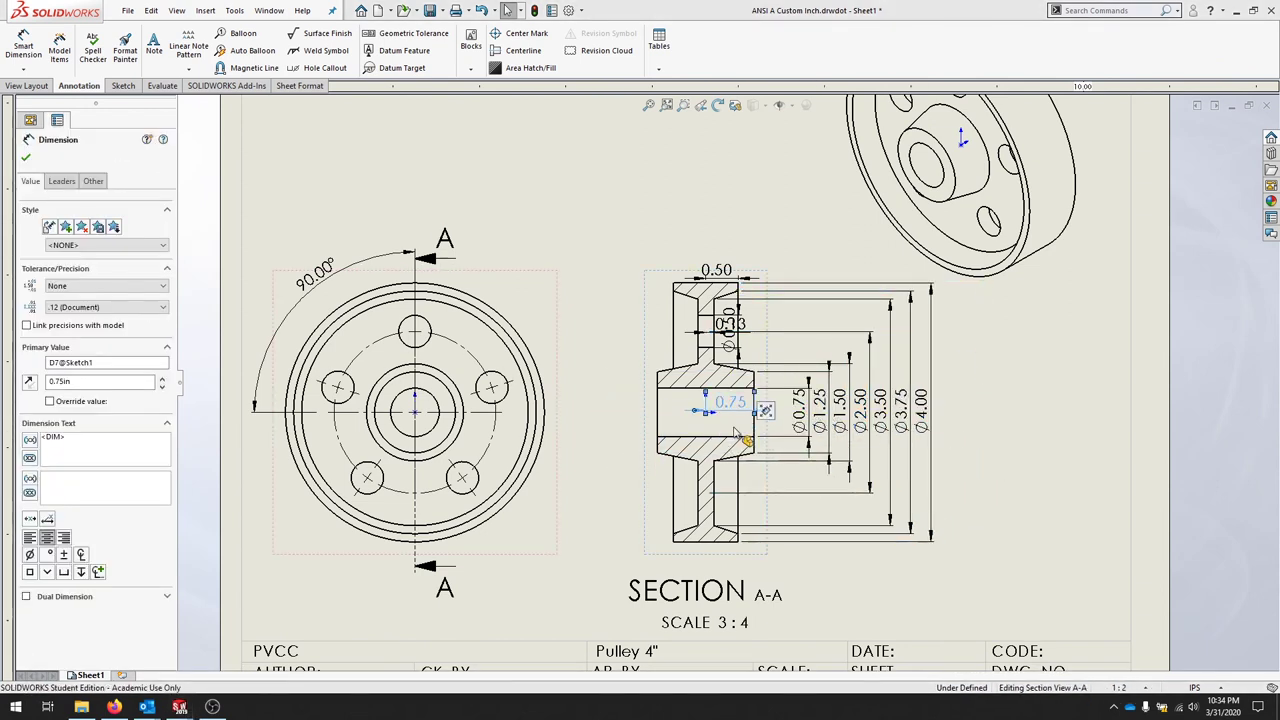
{"action": "left_click_drag", "start_coordinate": [742, 330], "coordinate": [723, 244]}
{"action": "left_click_drag", "start_coordinate": [727, 271], "coordinate": [739, 229]}
{"action": "right_click", "coordinate": [733, 403]}
{"action": "left_click", "coordinate": [770, 495]}
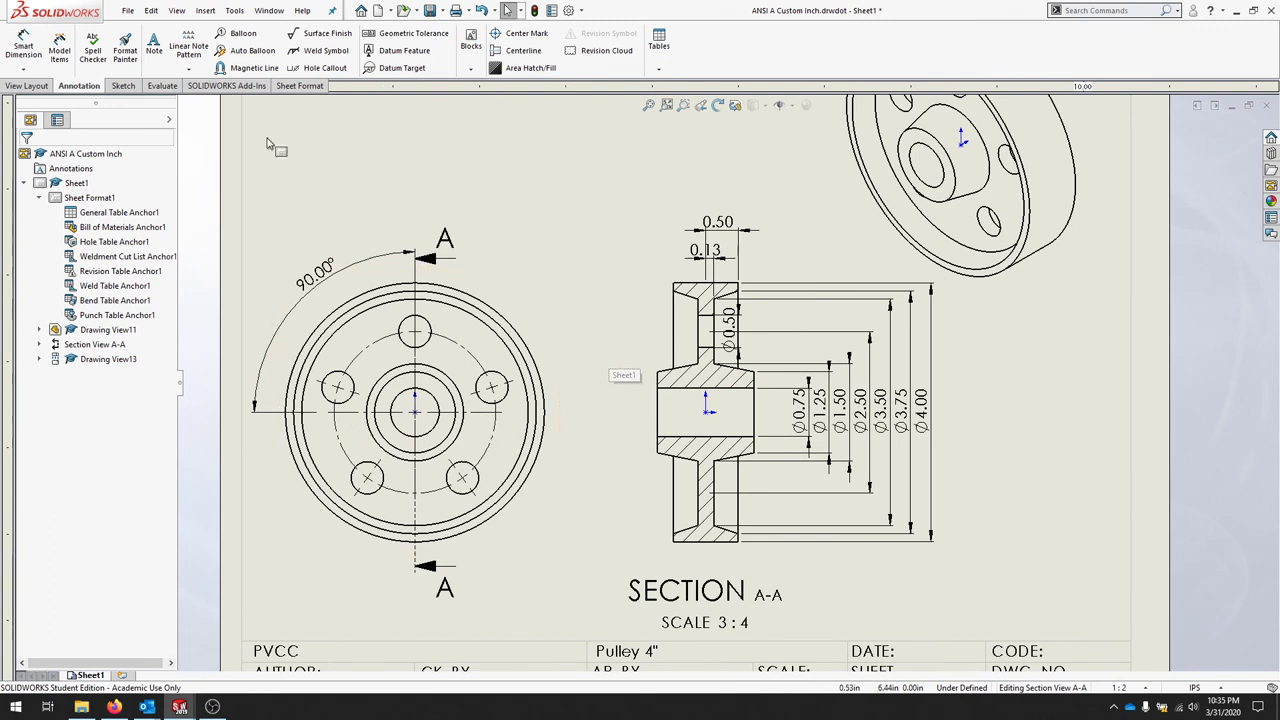
Dimension the diameter of the upper-right hole in the front view and delete the hole-diameter dimension from the section view.
{"action": "left_click", "coordinate": [23, 45]}
{"action": "left_click", "coordinate": [501, 377]}
{"action": "left_click", "coordinate": [540, 314]}
{"action": "left_click", "coordinate": [61, 181]}
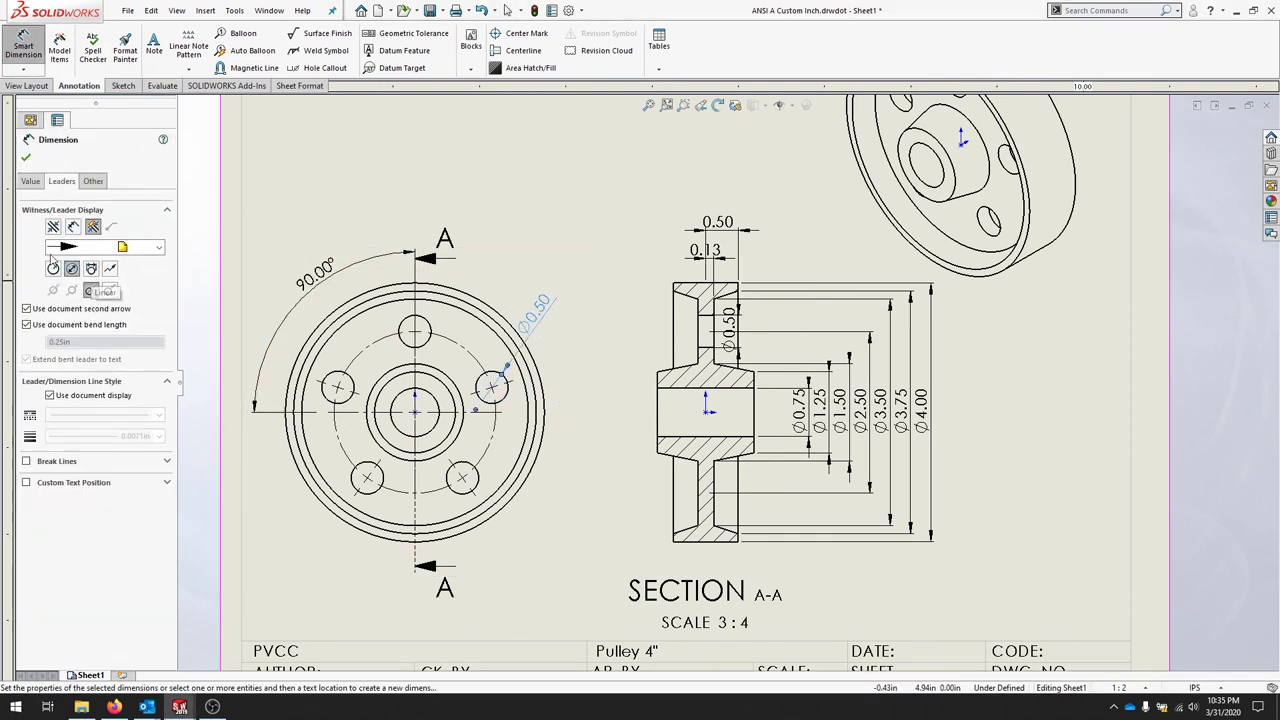
{"action": "key", "text": "Escape"}
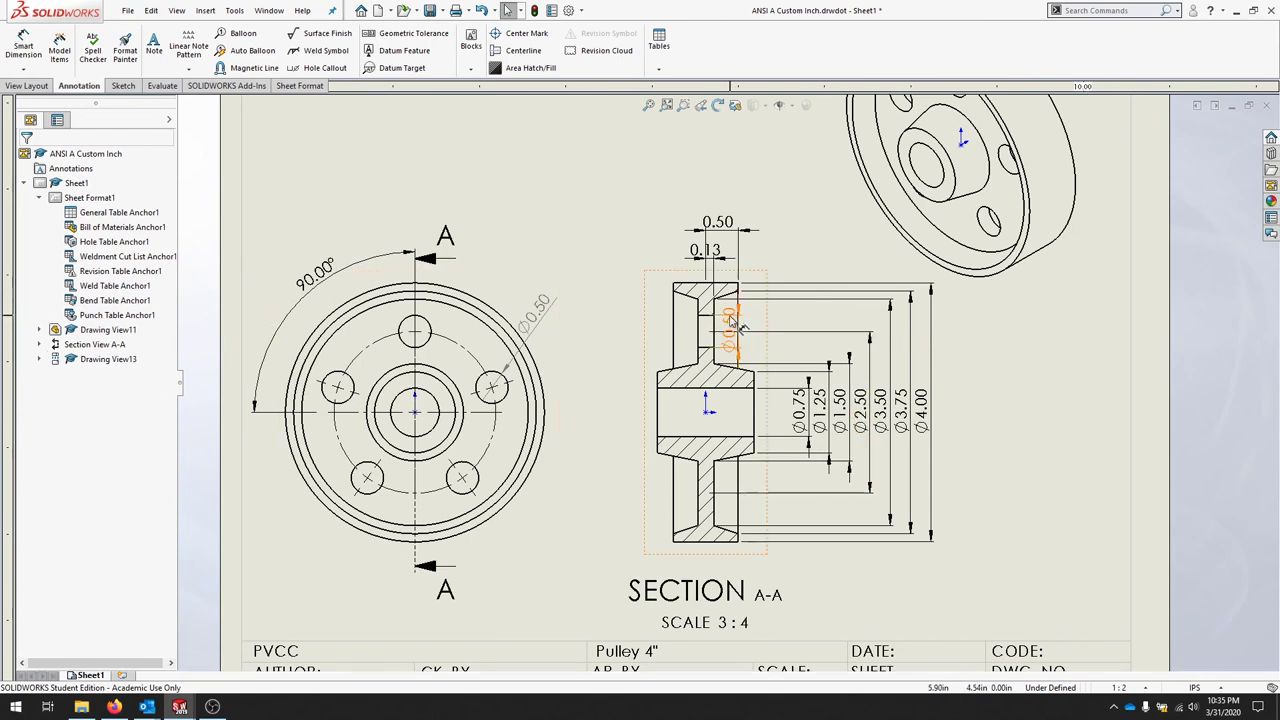
{"action": "left_click_drag", "start_coordinate": [731, 325], "coordinate": [623, 335]}
{"action": "key", "text": "Delete"}
{"action": "left_click", "coordinate": [537, 312]}
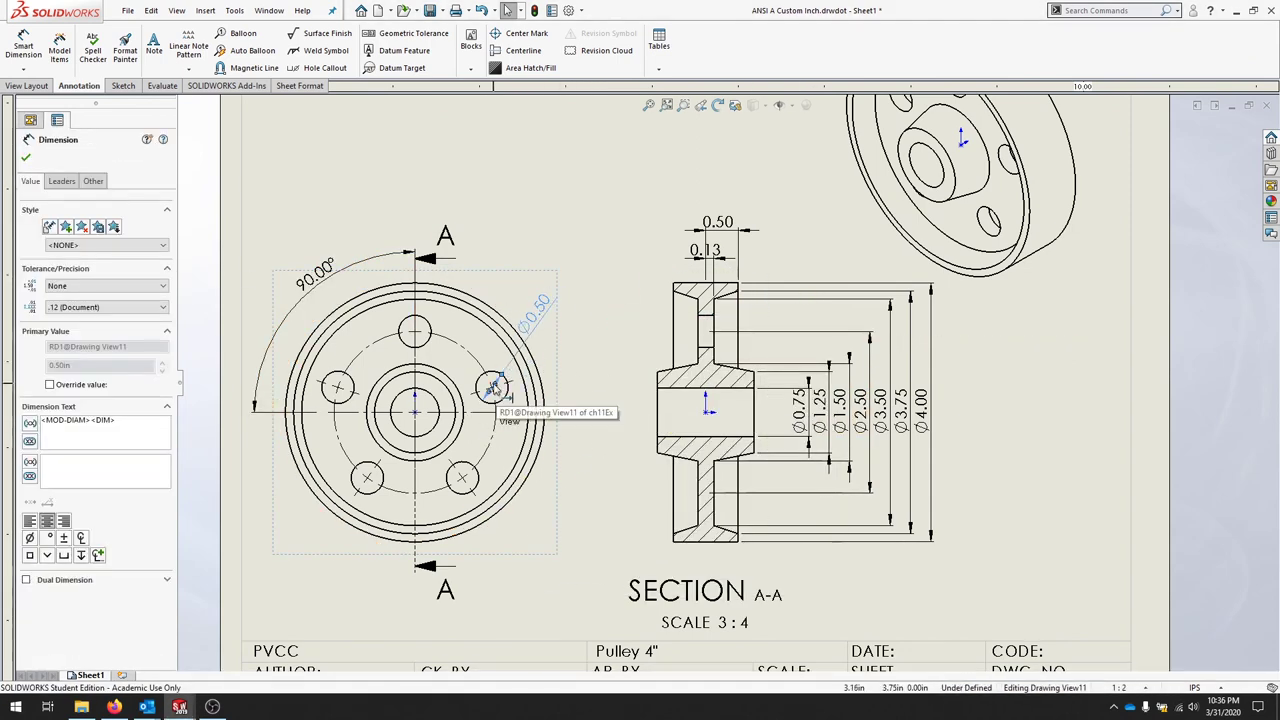
{"action": "left_click", "coordinate": [315, 275]}
{"action": "left_click", "coordinate": [61, 181]}
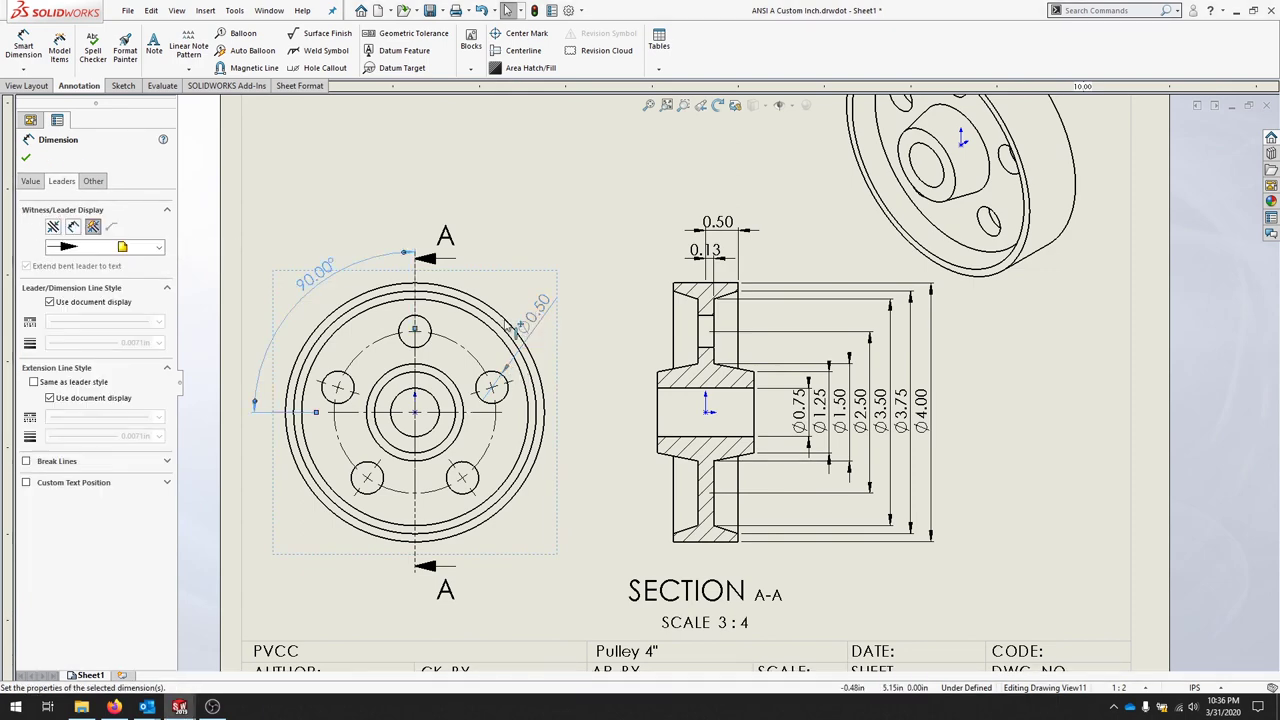
{"action": "key", "text": "Escape"}
Dimension the radius of the bolt circle in the front view, placing the text outside the rim at the lower right.
{"action": "key", "text": "Return"}
{"action": "left_click", "coordinate": [457, 343]}
{"action": "left_click", "coordinate": [554, 486]}
{"action": "key", "text": "Escape"}
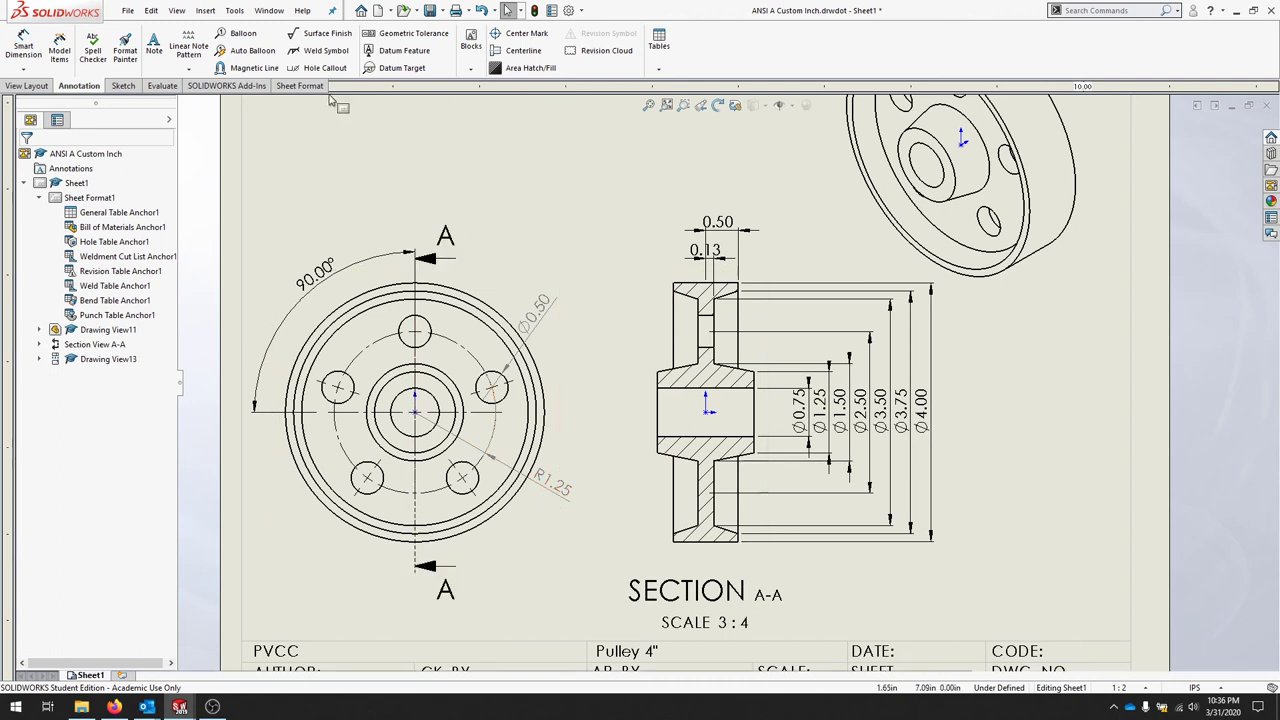
Save the file as a drawing named Ch11Example in the SWPArts folder on the Desktop, with the Drawing (*.drw;*.slddrw) type.
{"action": "left_click", "coordinate": [126, 11]}
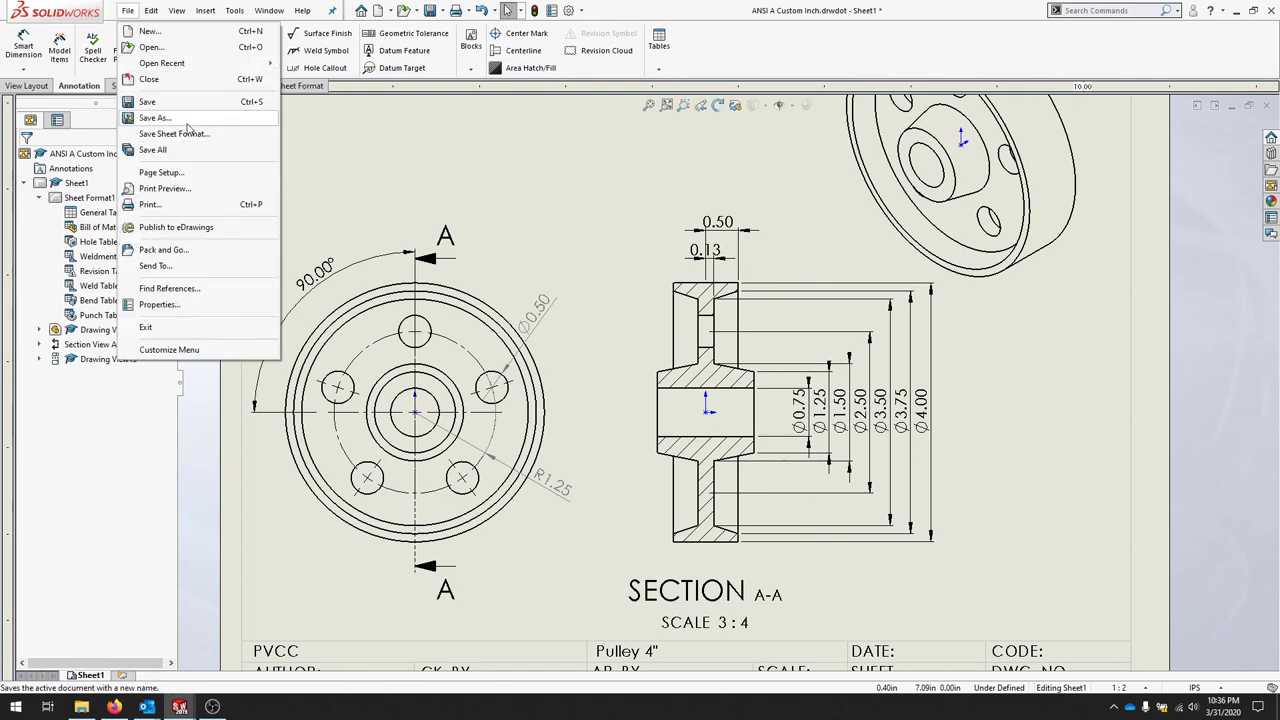
{"action": "left_click", "coordinate": [150, 119]}
{"action": "type", "text": "Ch11"}
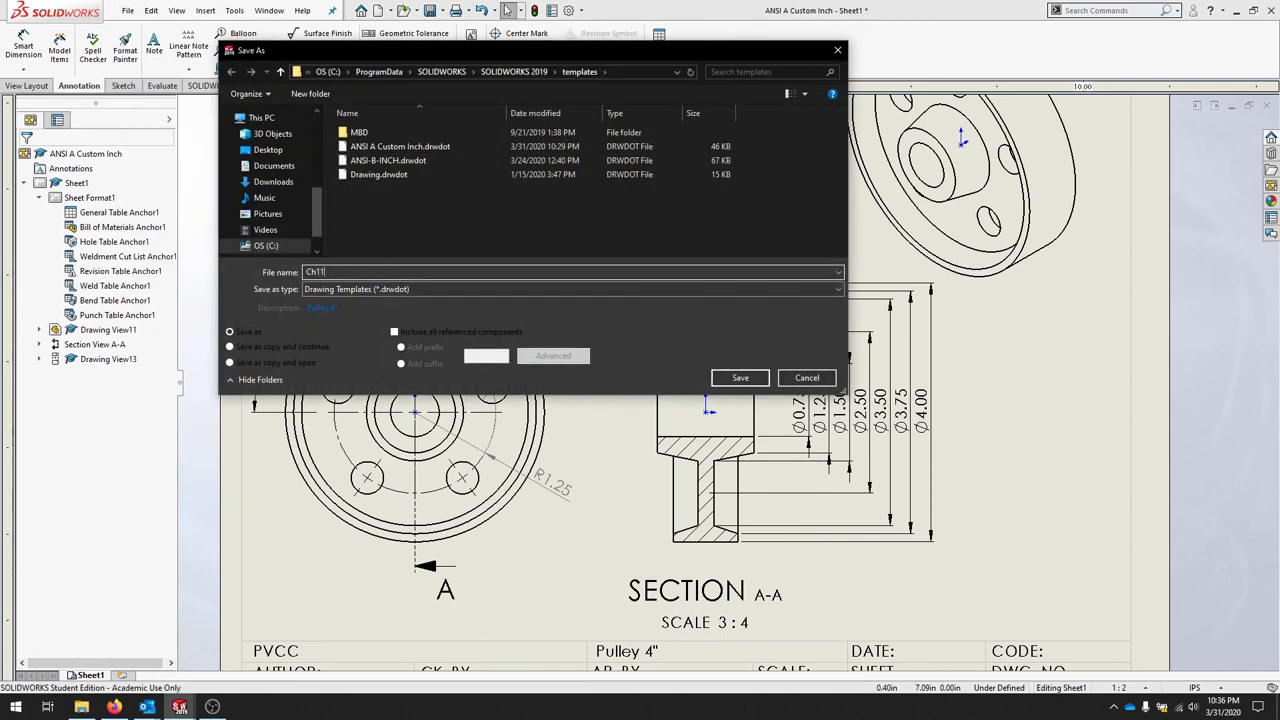
{"action": "type", "text": "Example"}
{"action": "left_click", "coordinate": [268, 149]}
{"action": "double_click", "coordinate": [366, 178]}
{"action": "left_click", "coordinate": [433, 289]}
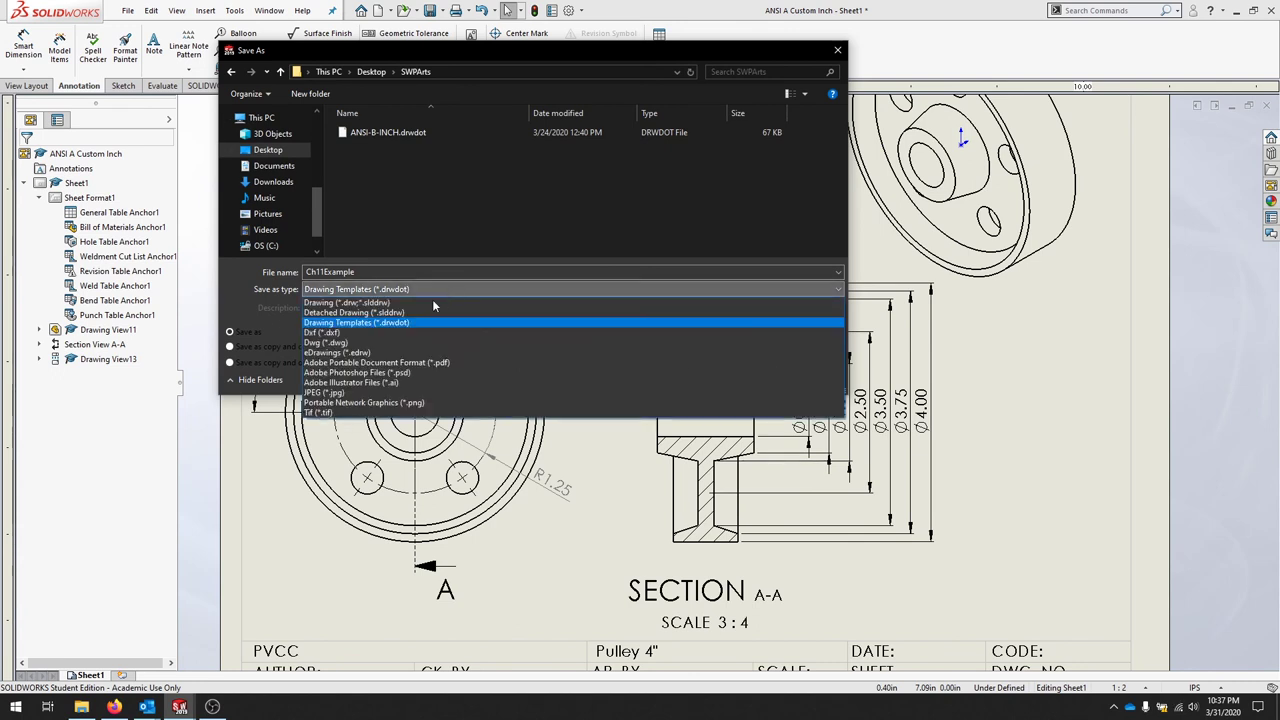
{"action": "left_click", "coordinate": [420, 302]}
{"action": "left_click", "coordinate": [740, 378]}
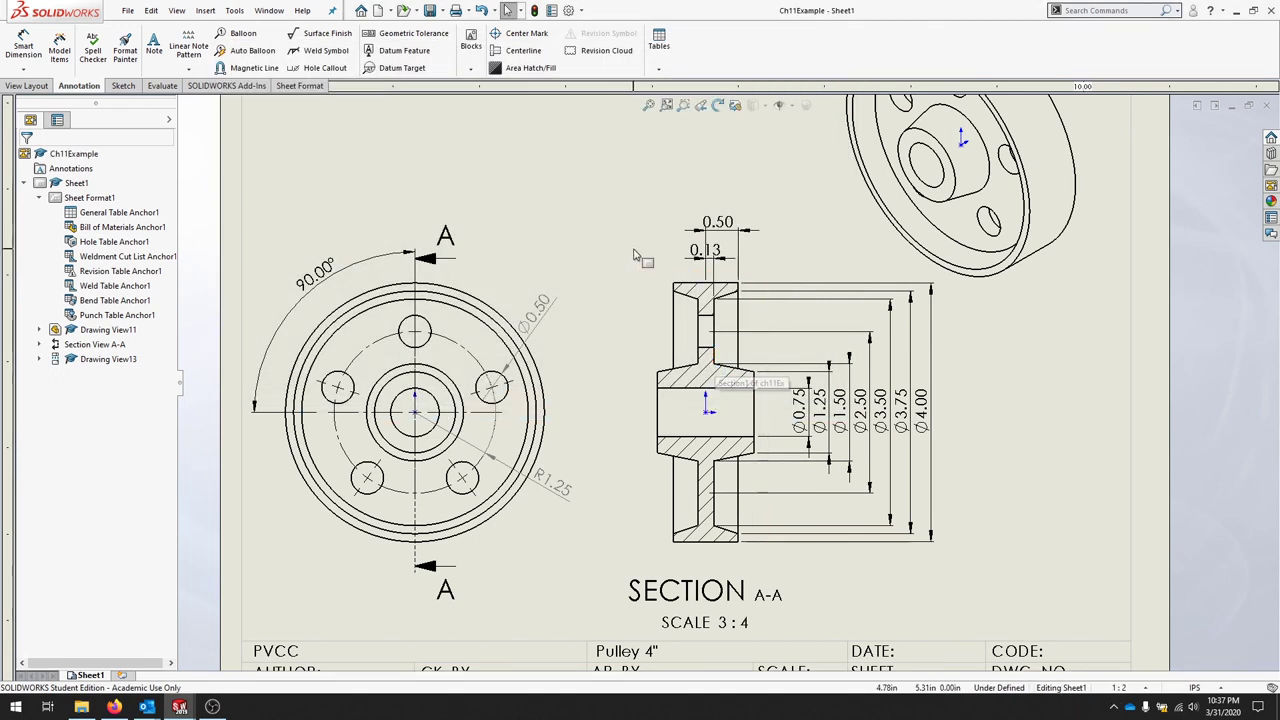
Switch to the ch11Ex pulley part and set the circular hole pattern to 6 equally spaced instances over 360 degrees.
{"action": "left_click", "coordinate": [1233, 106]}
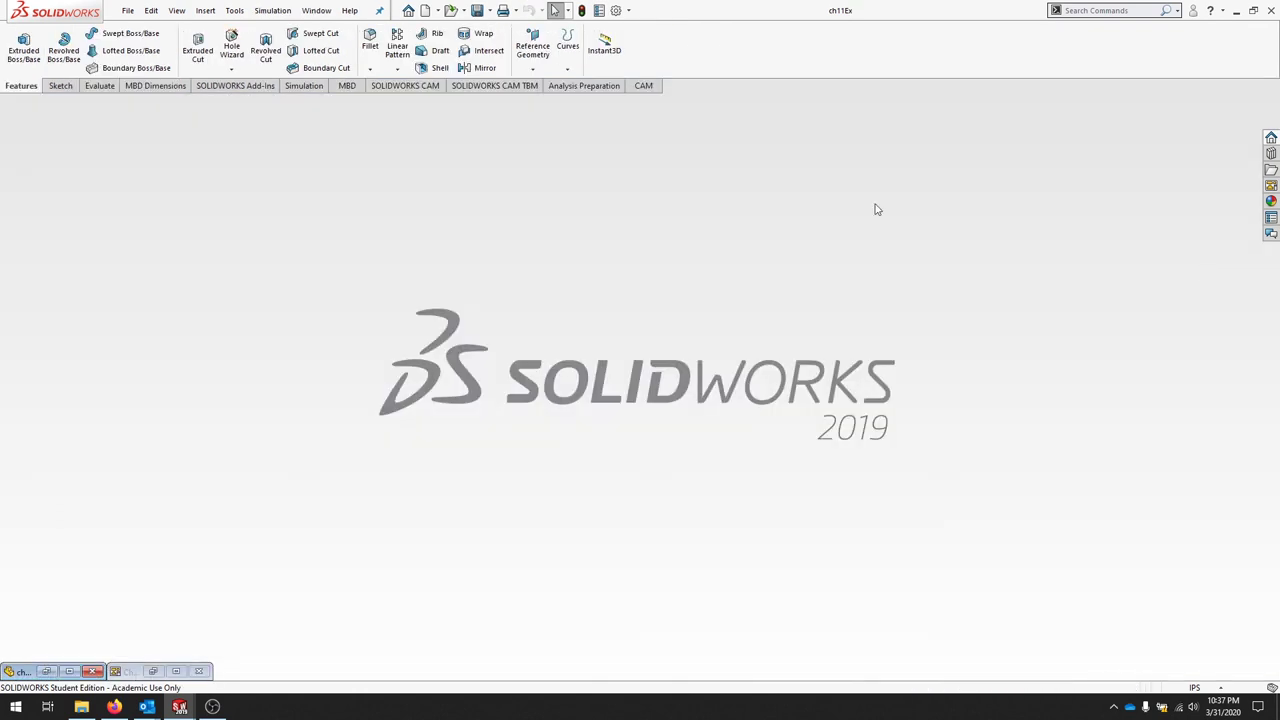
{"action": "left_click", "coordinate": [70, 671]}
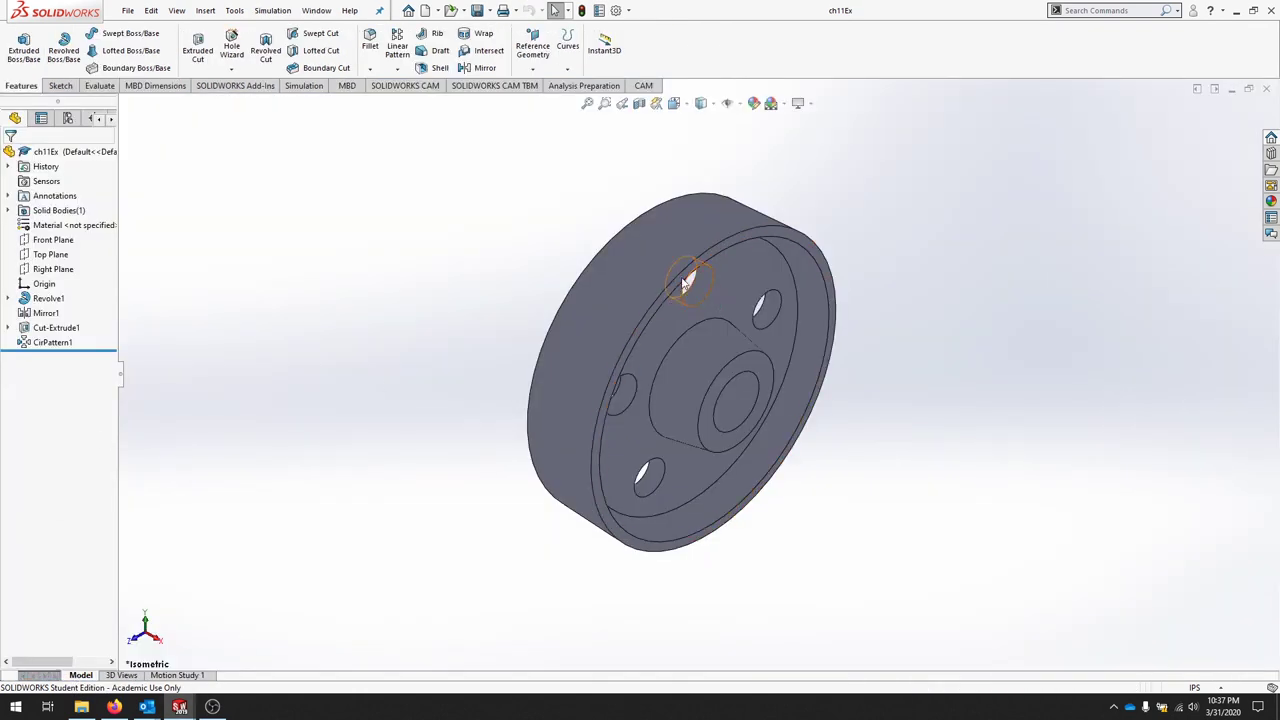
{"action": "right_click", "coordinate": [41, 343]}
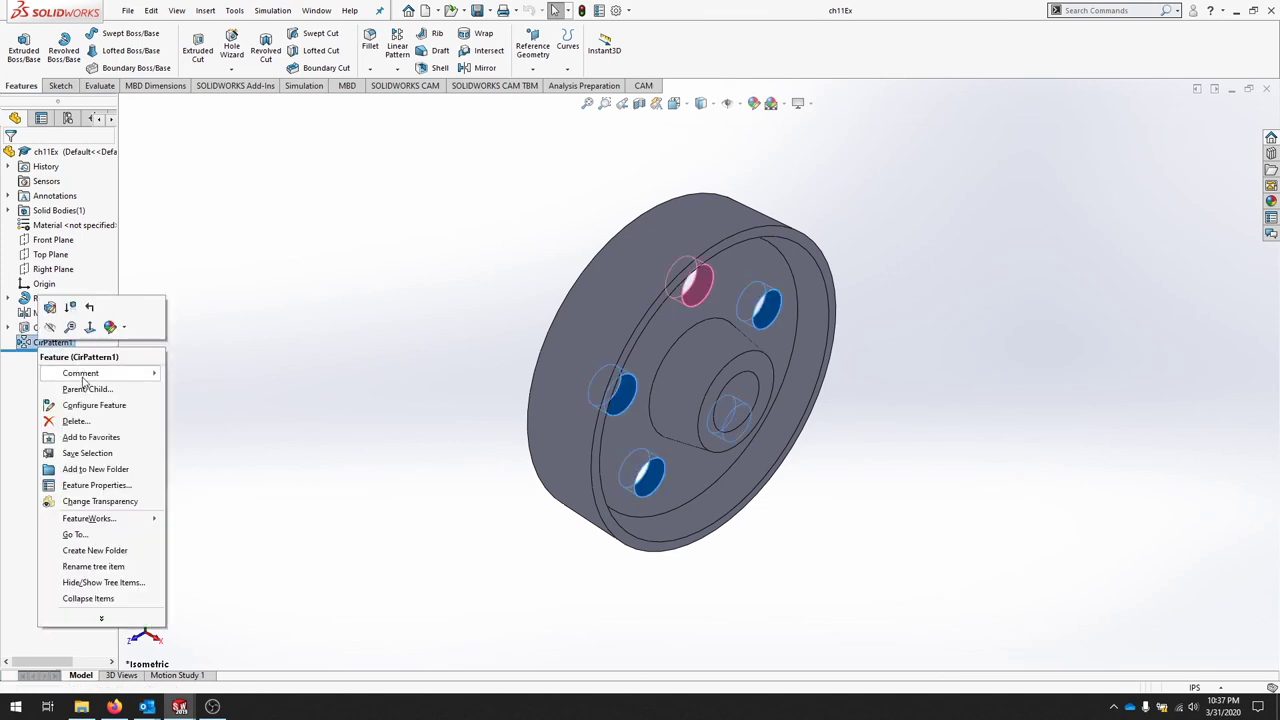
{"action": "left_click", "coordinate": [50, 307]}
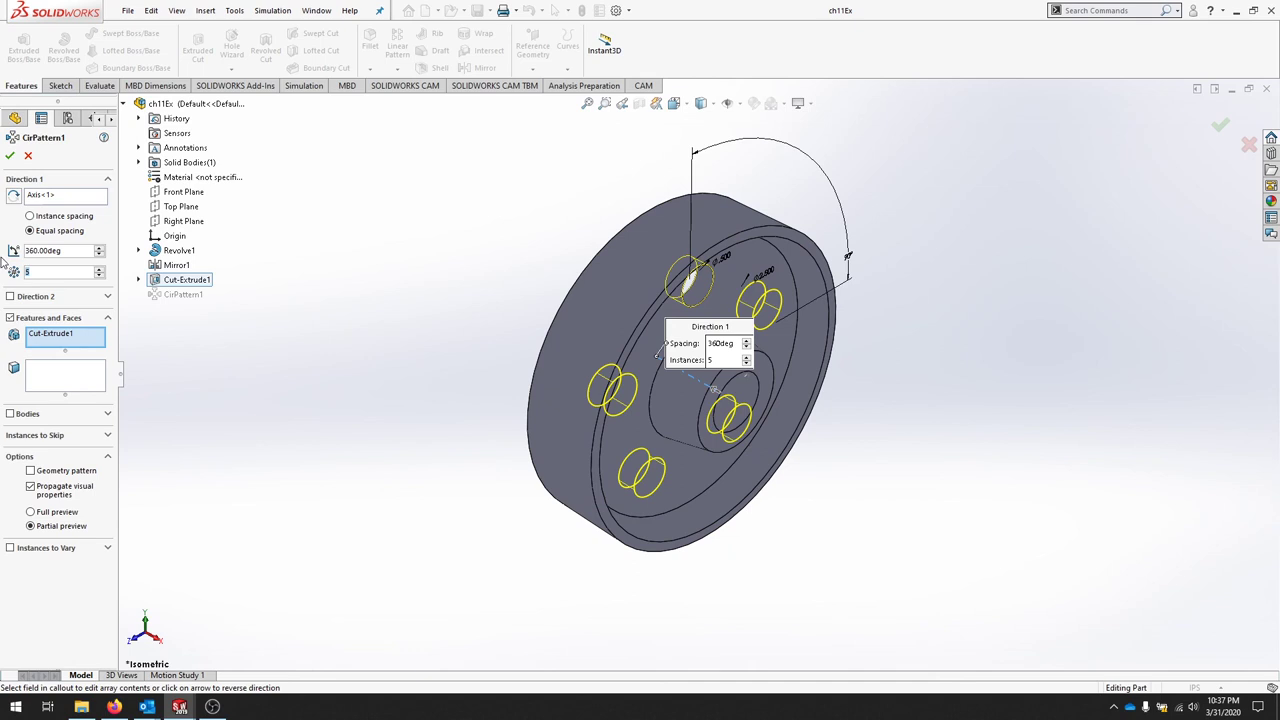
{"action": "left_click", "coordinate": [99, 268]}
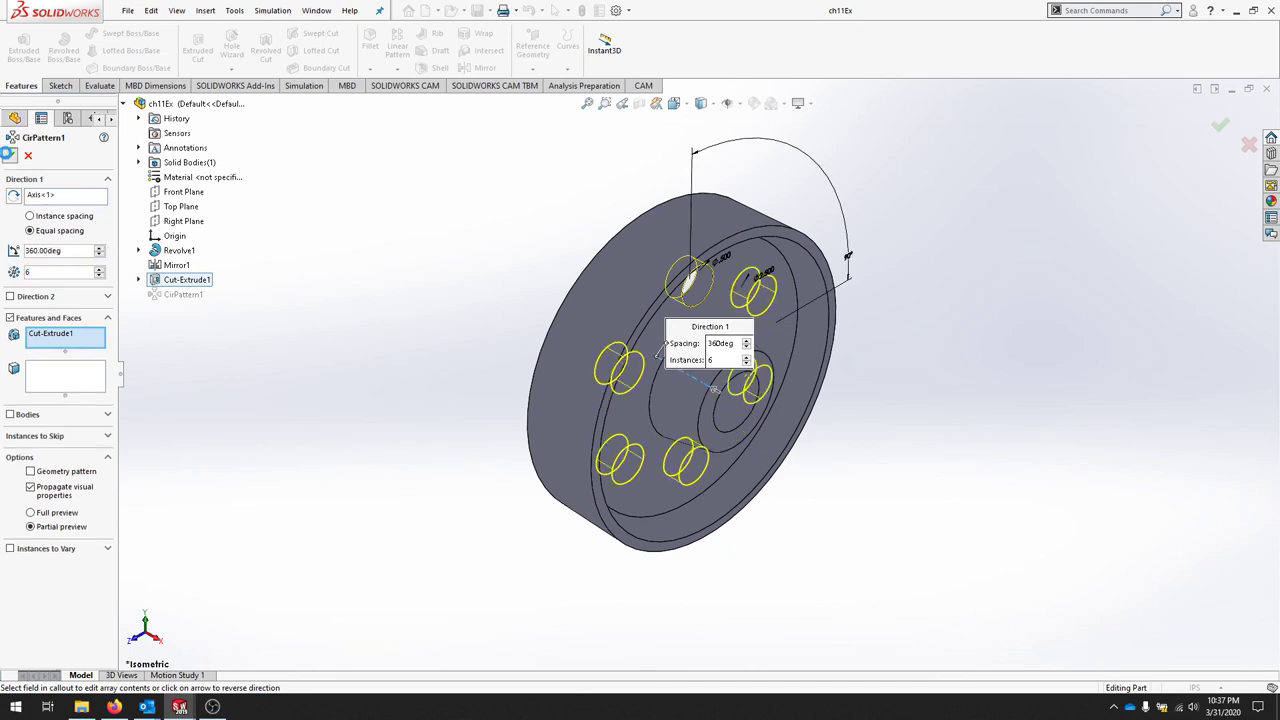
{"action": "left_click", "coordinate": [8, 154]}
Rebuild and save the ch11Ex part, and return to the Ch11Example drawing with its updated views.
{"action": "key", "text": "ctrl+1"}
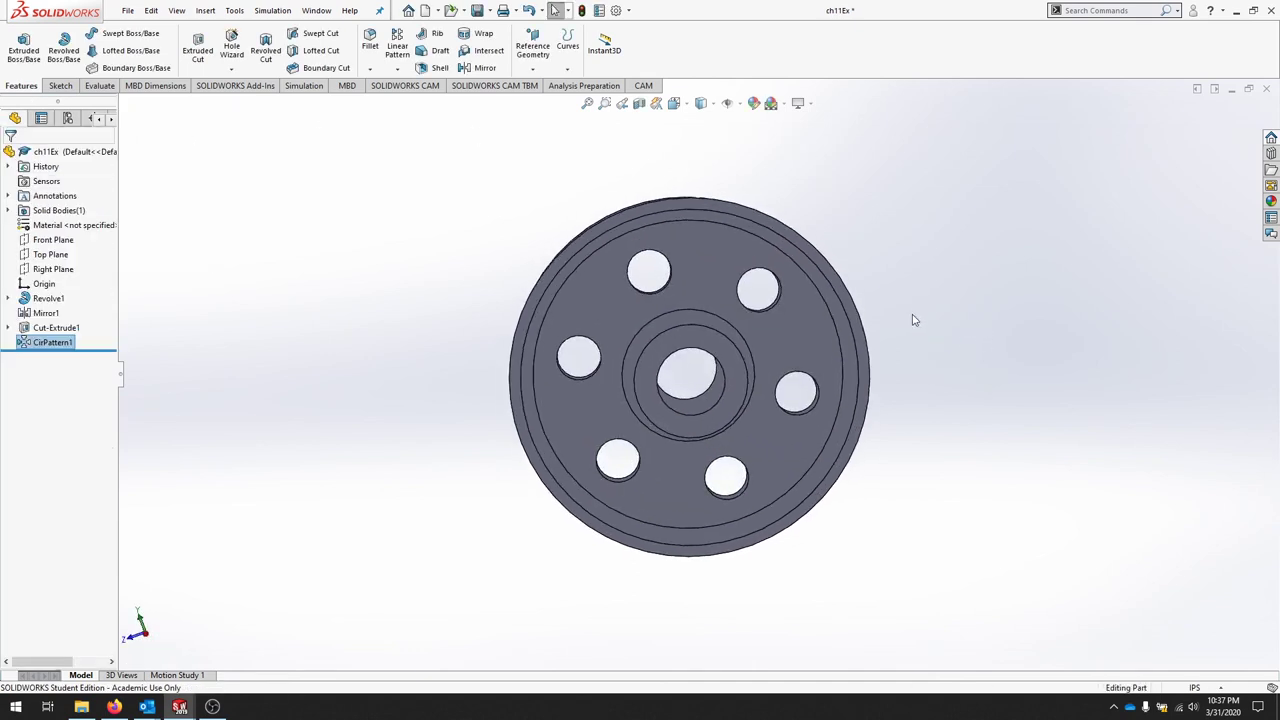
{"action": "left_click", "coordinate": [581, 10]}
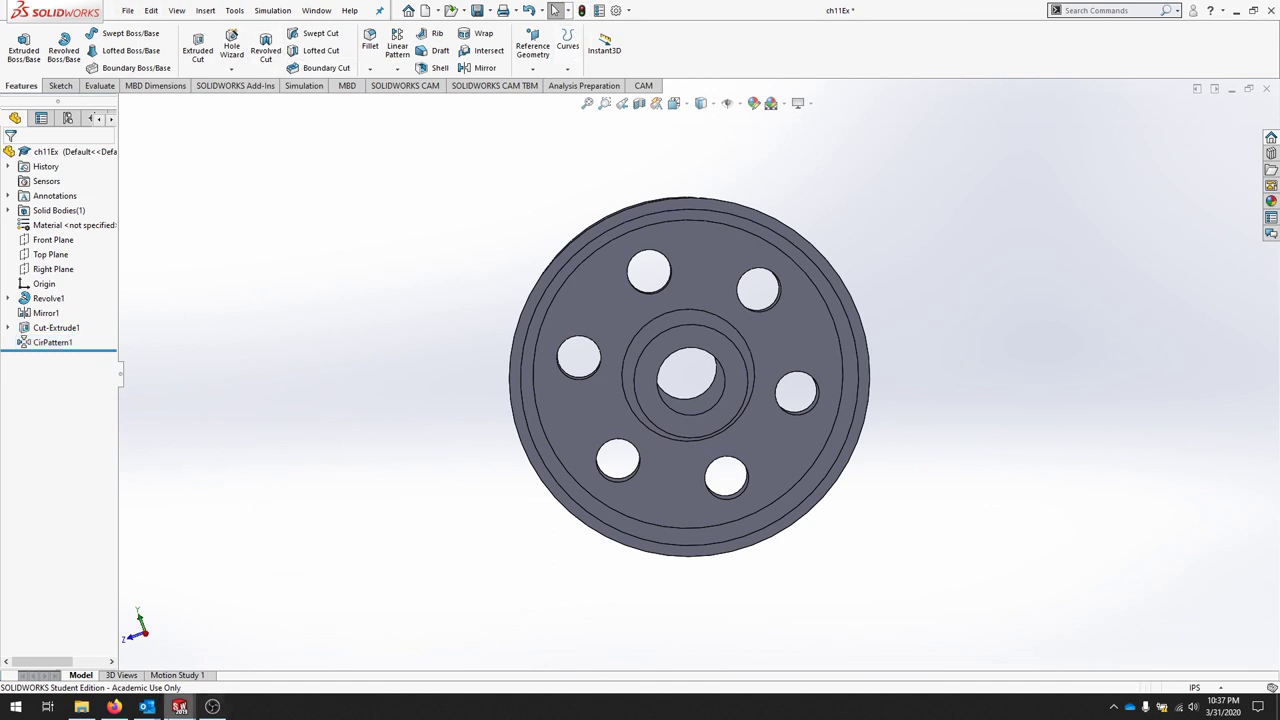
{"action": "left_click", "coordinate": [128, 10]}
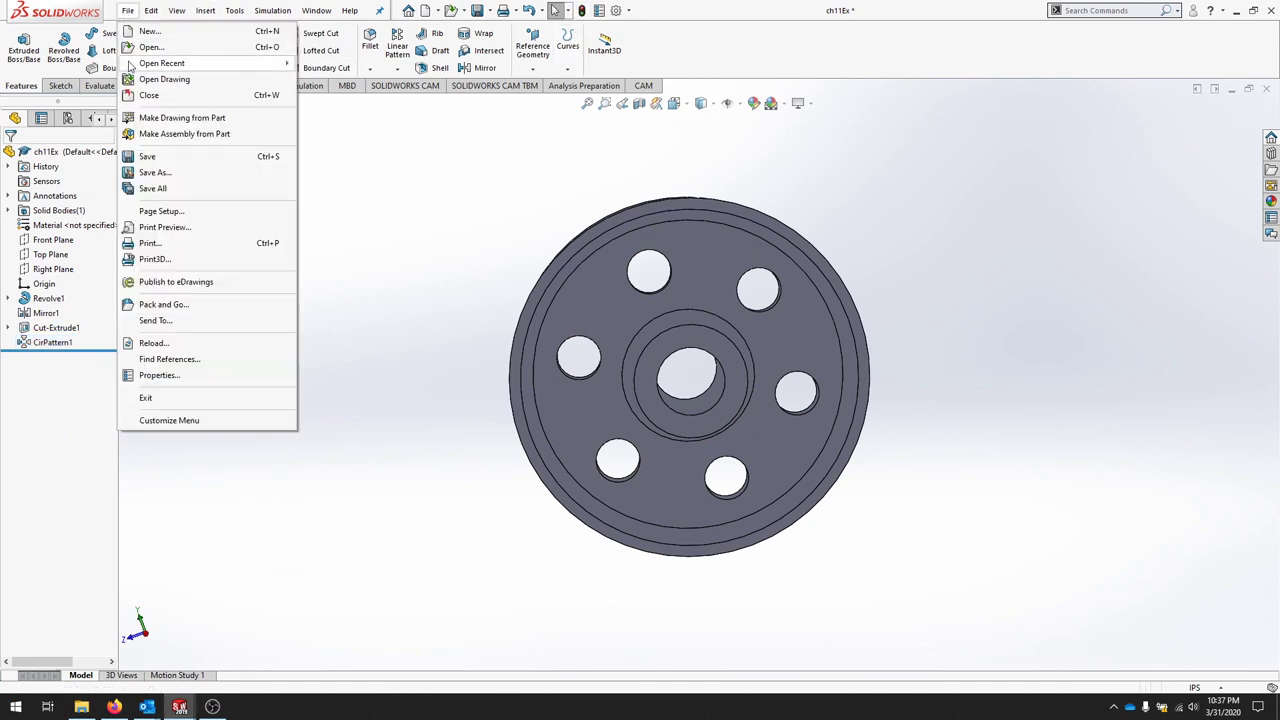
{"action": "left_click", "coordinate": [174, 160]}
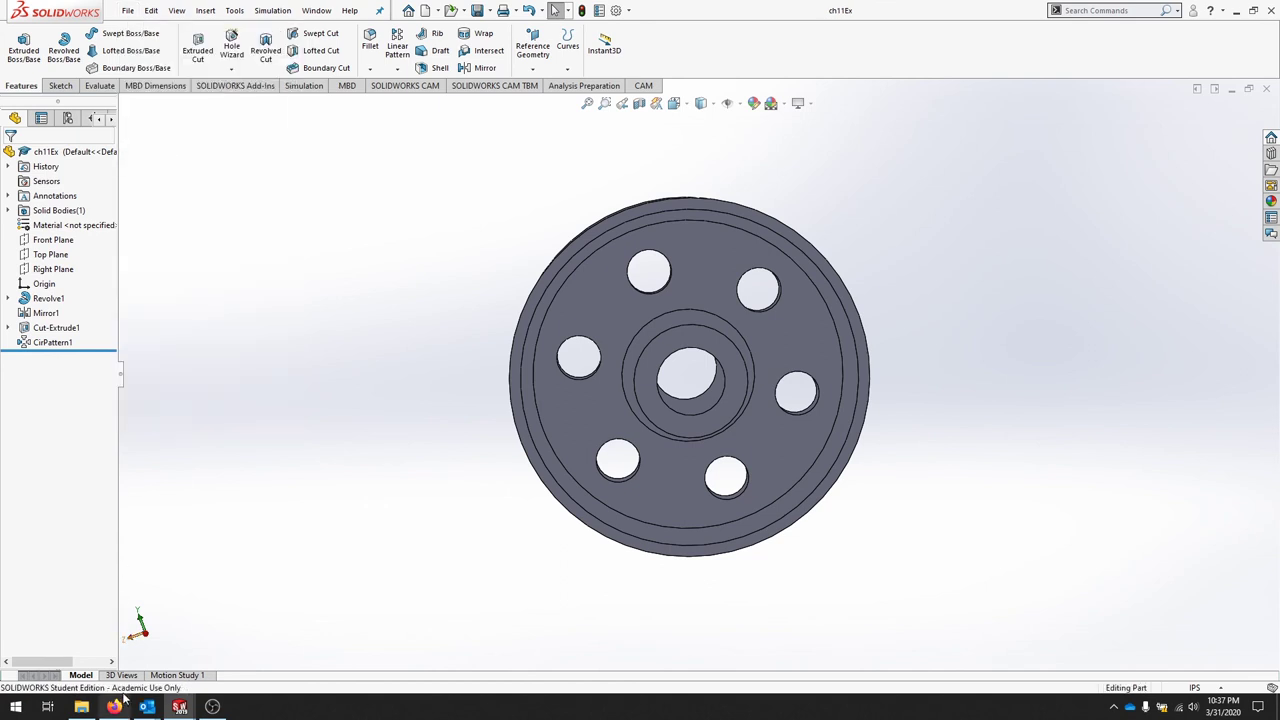
{"action": "left_click", "coordinate": [1231, 89]}
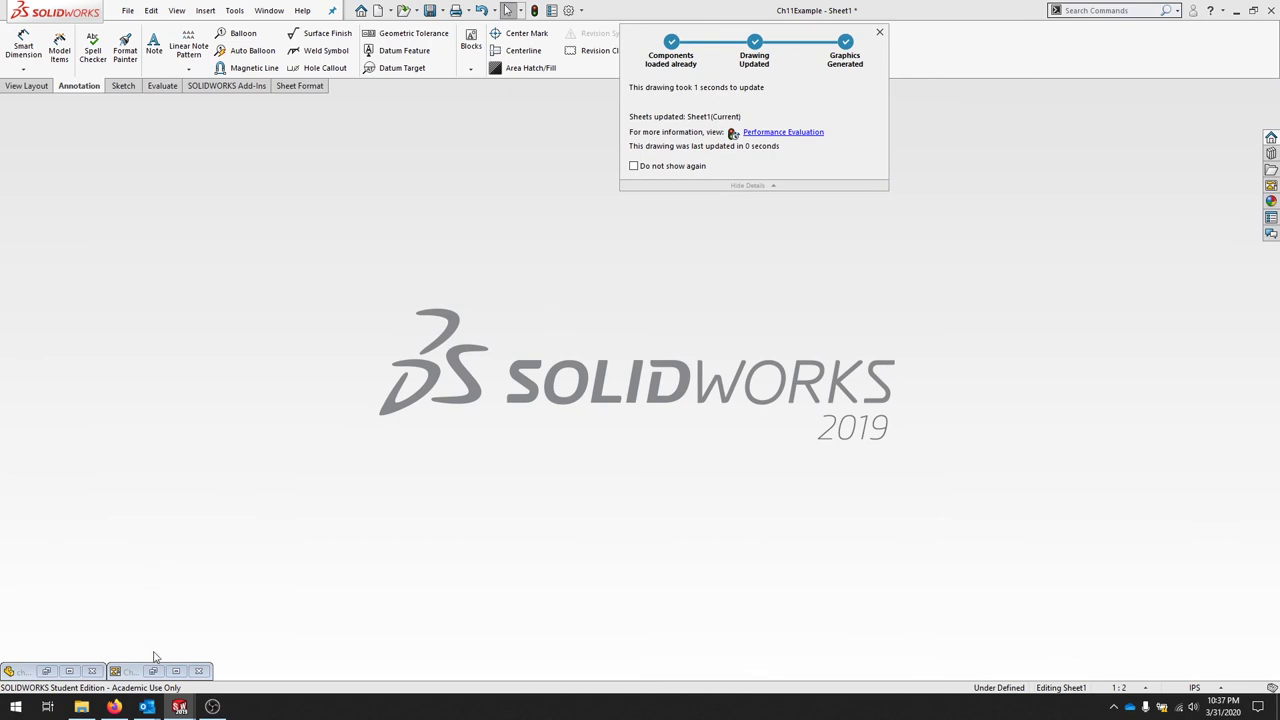
{"action": "left_click", "coordinate": [178, 672]}
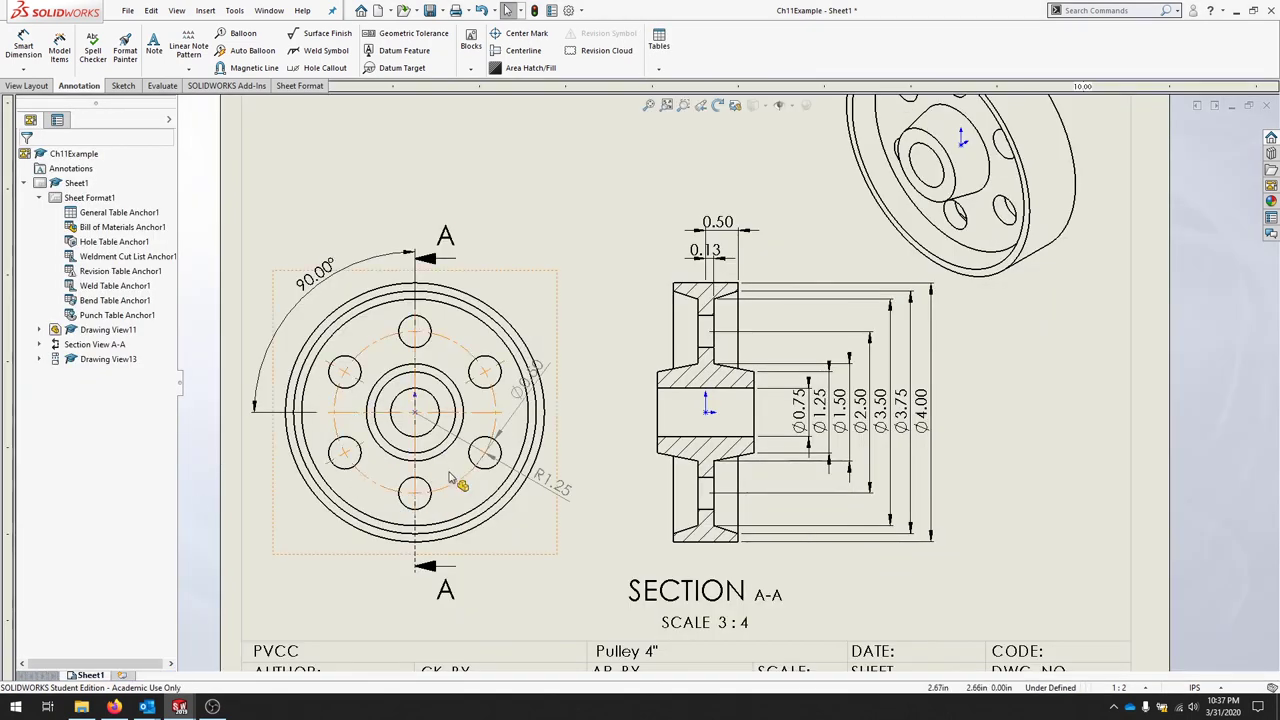